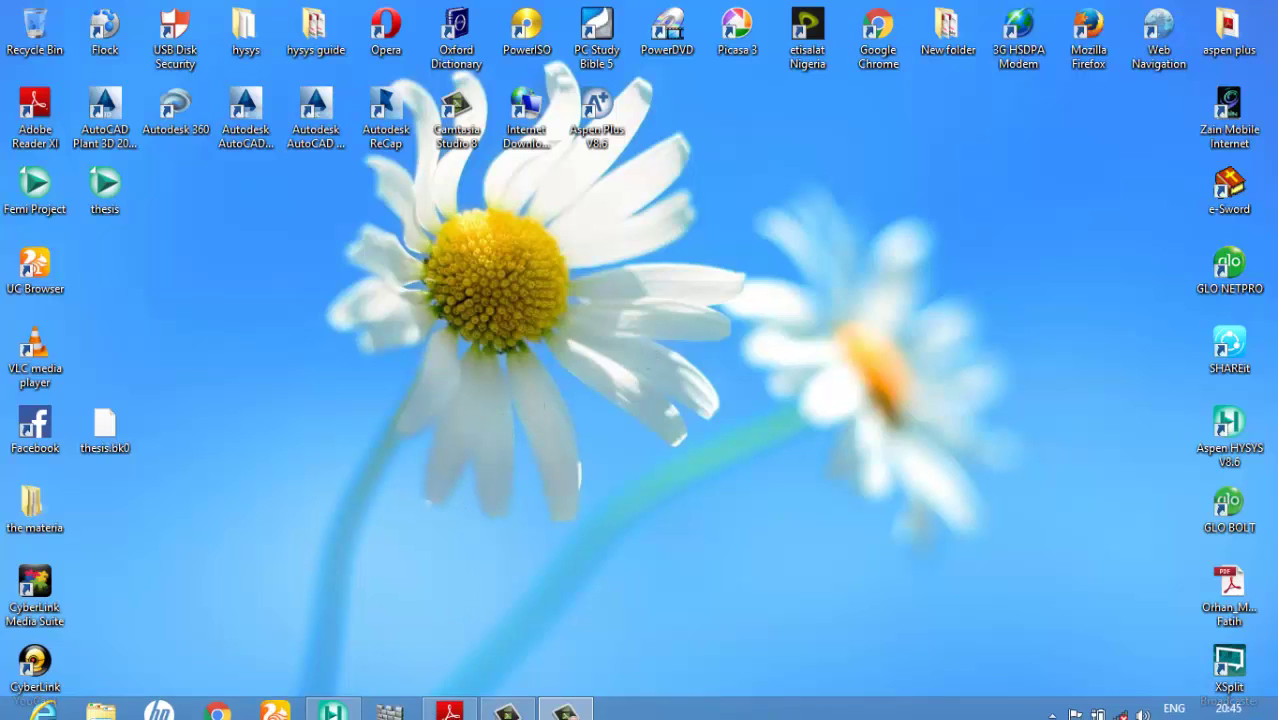
- Switch to the ethanol purification paper in Adobe Reader and examine the extractive distillation flowsheet and its Table 1 input data
left_click(330, 698)
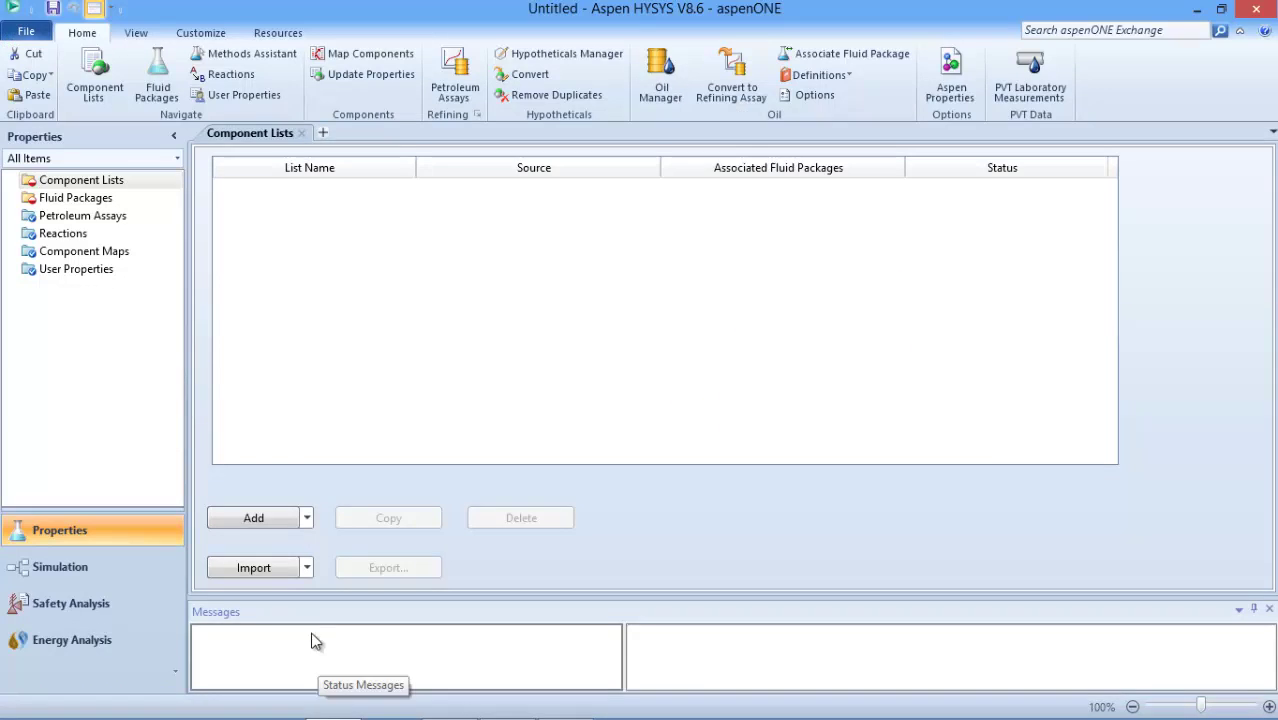
left_click(1196, 10)
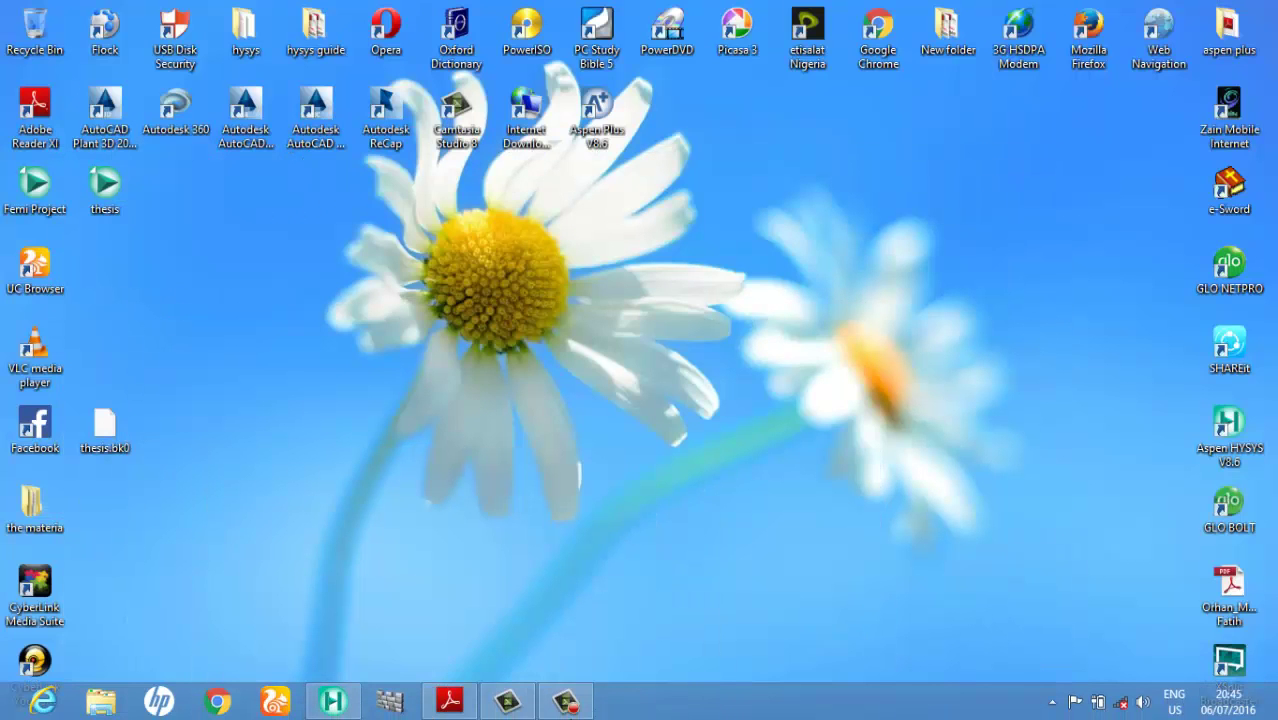
left_click(450, 701)
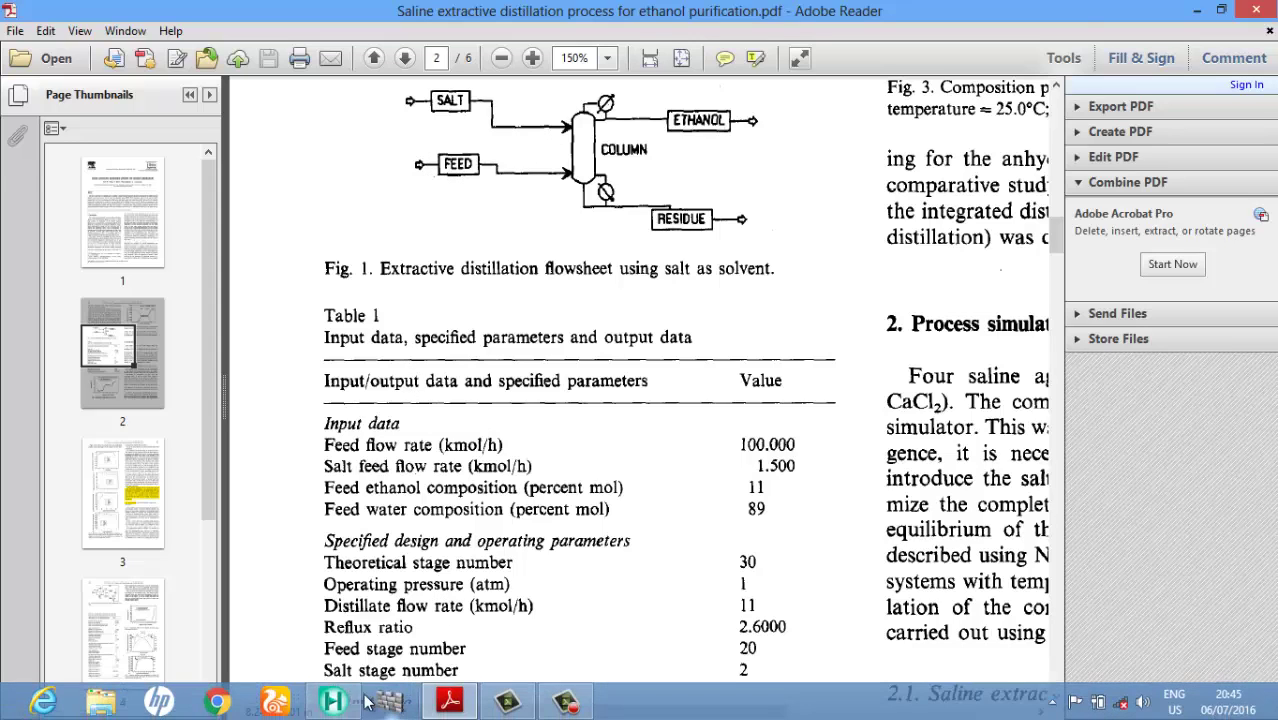
- Return to Aspen HYSYS, create a new component list and add the pure component H2O to it
left_click(340, 702)
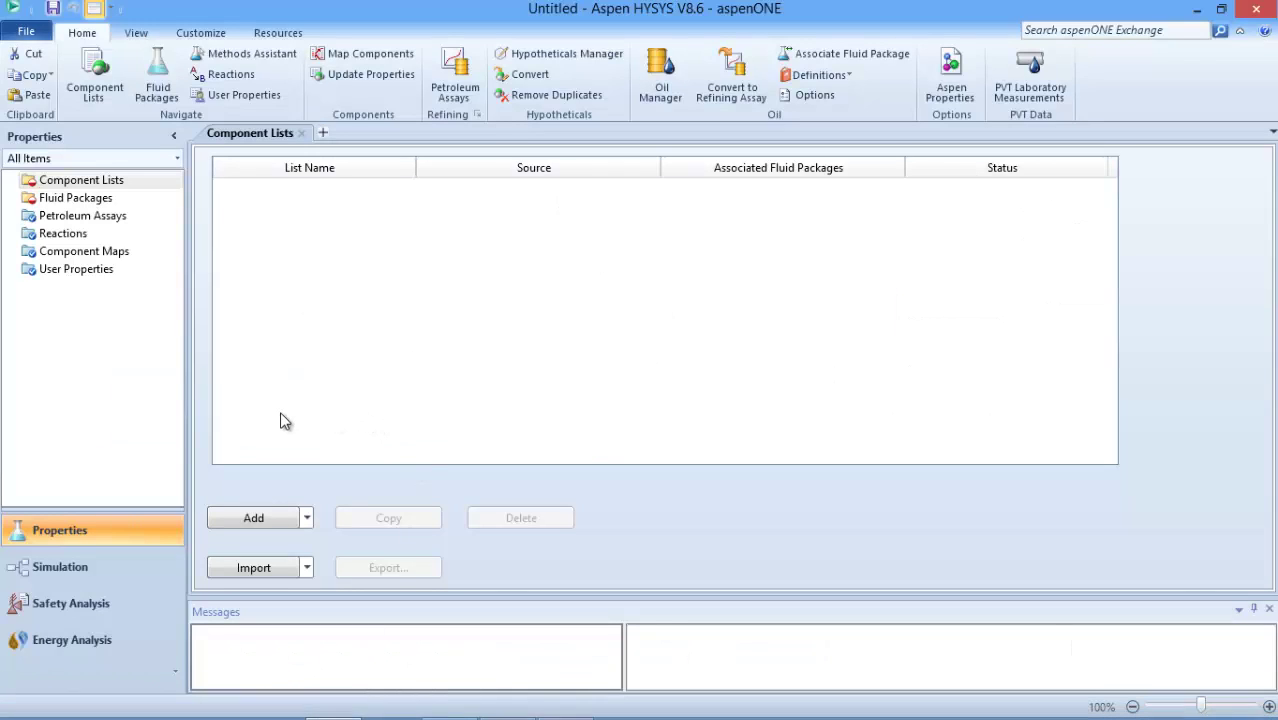
left_click(255, 521)
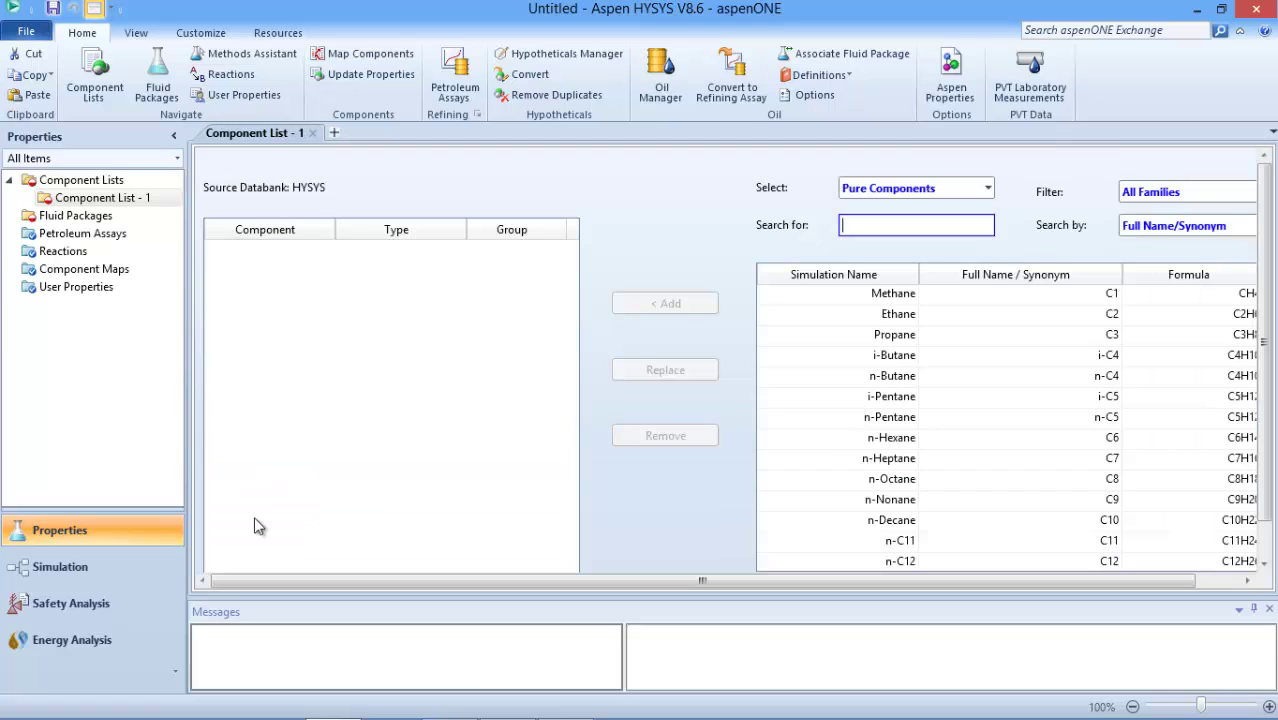
type("h2o")
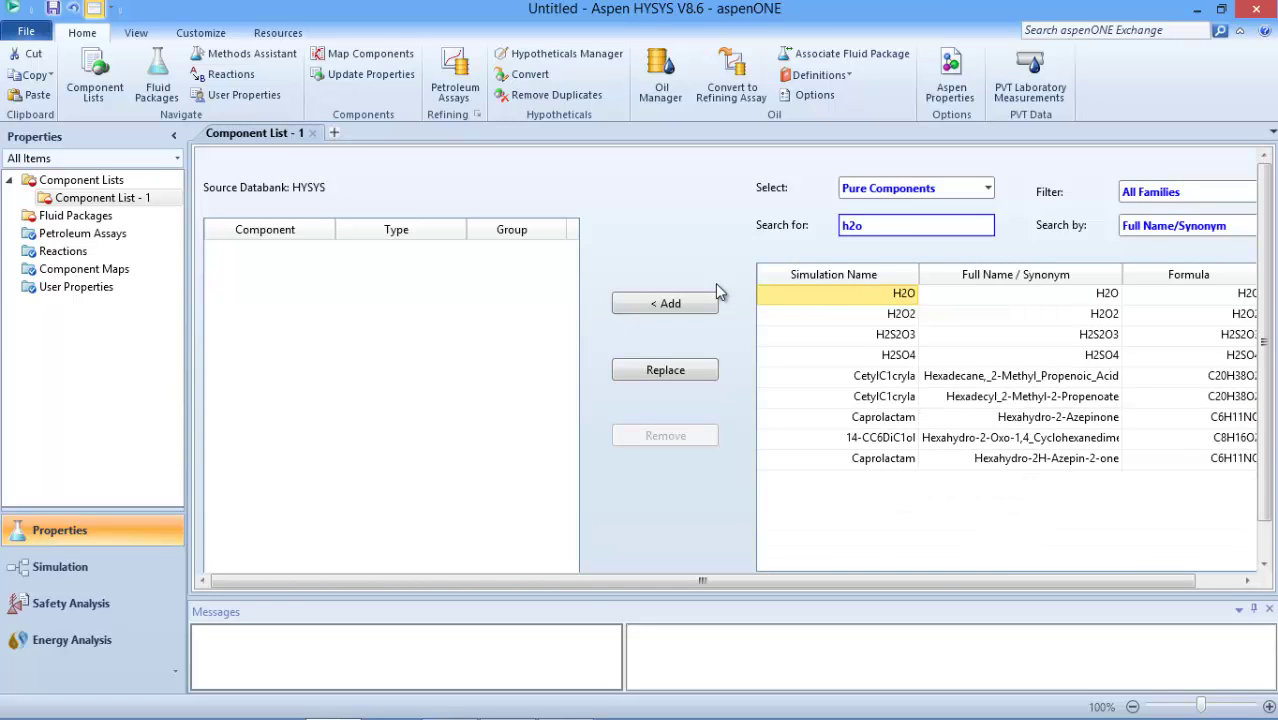
left_click(665, 303)
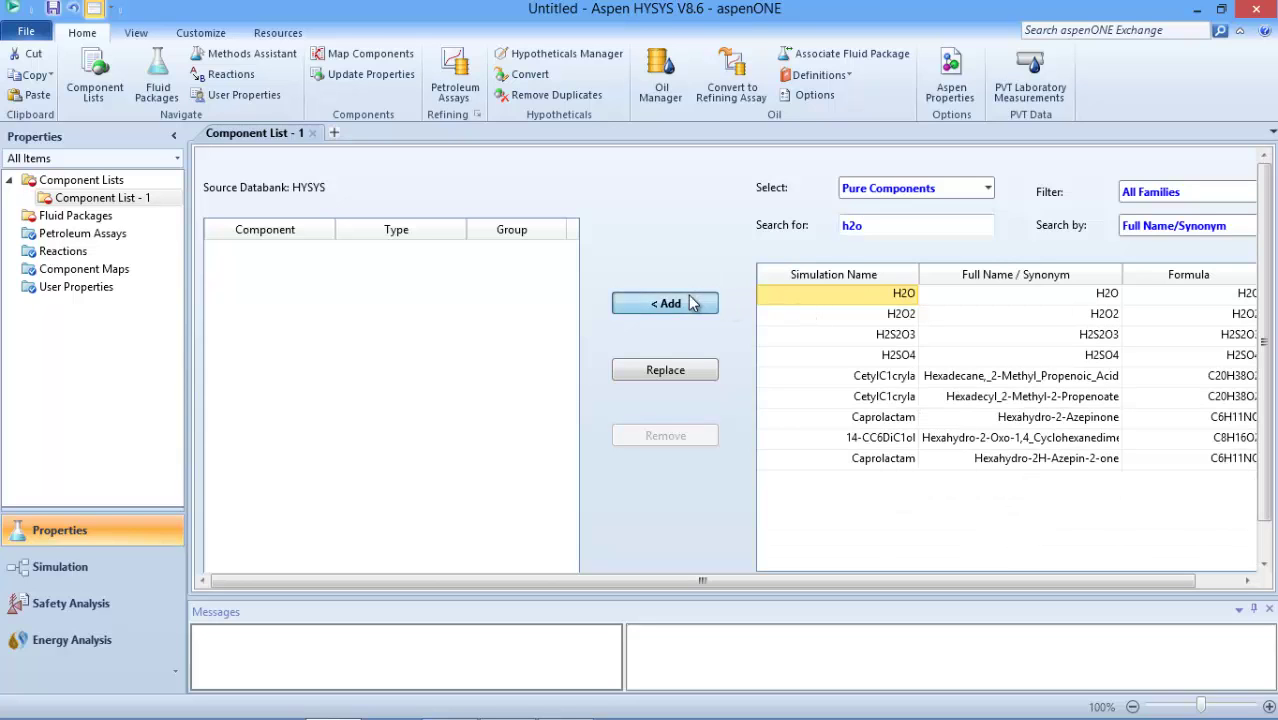
- Search the databank for Ethanol and NACL and add both pure components to the component list
double_click(974, 224)
type("eth")
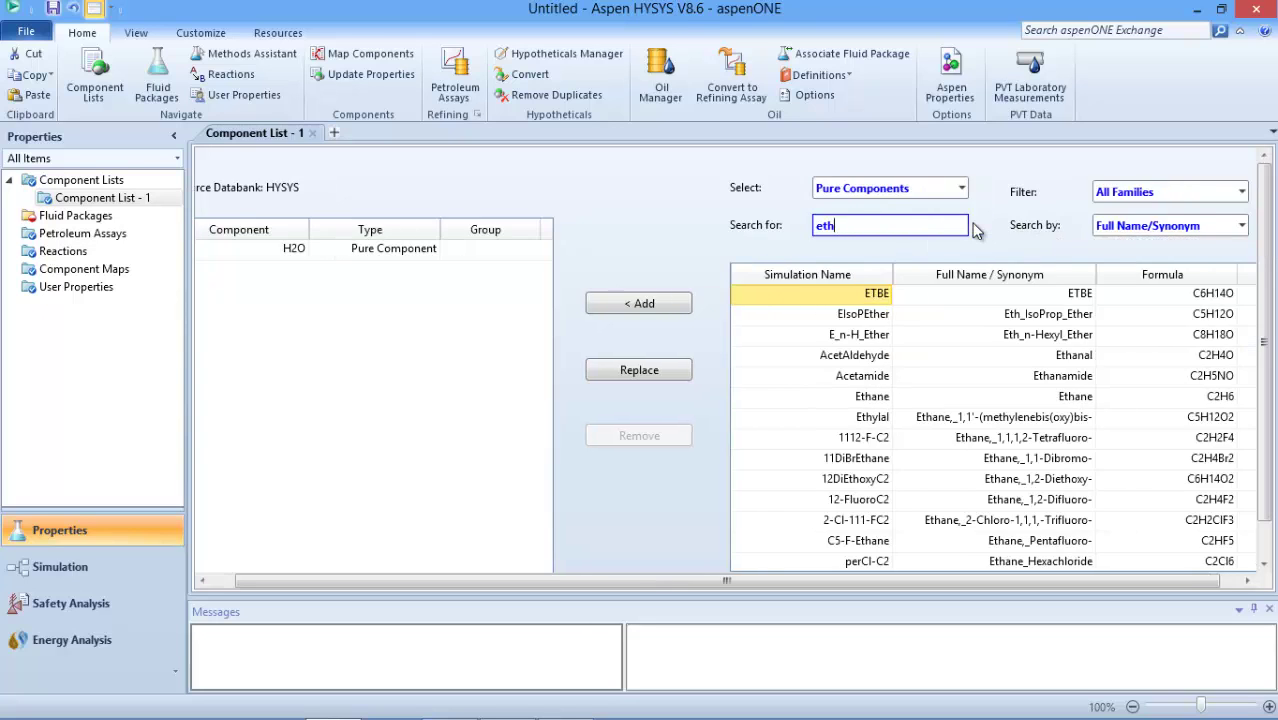
type("anol")
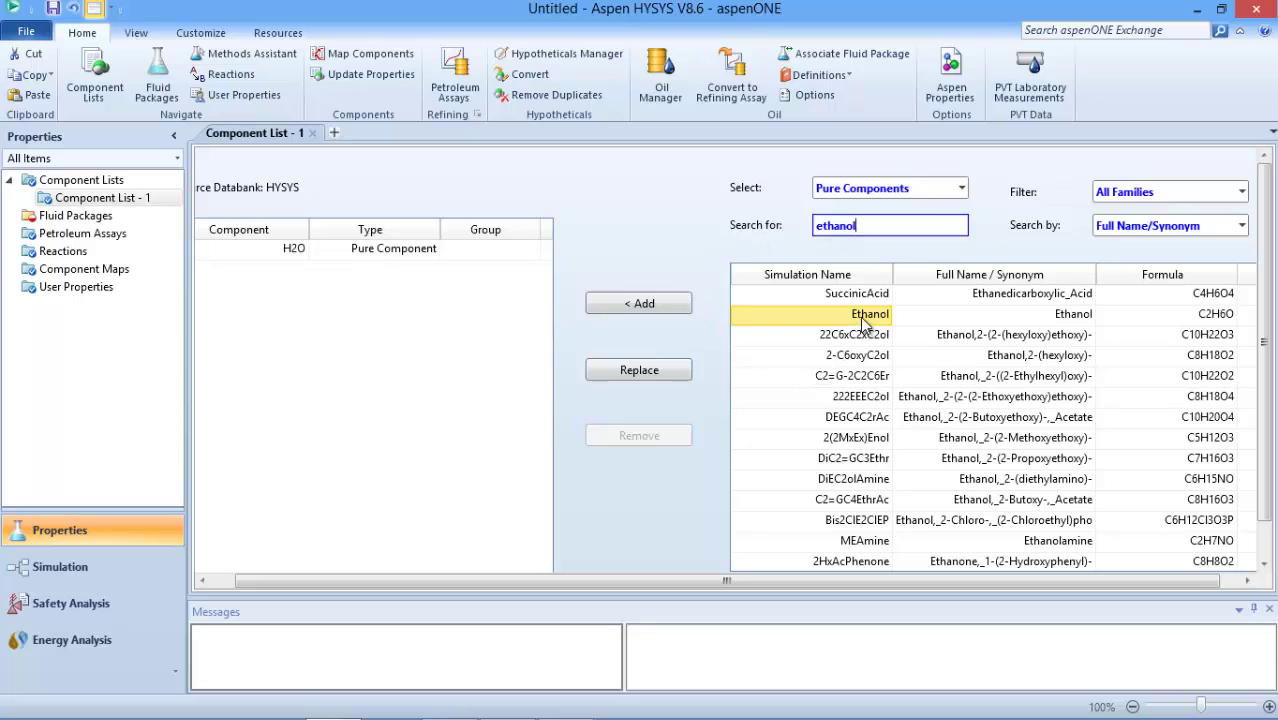
left_click(666, 303)
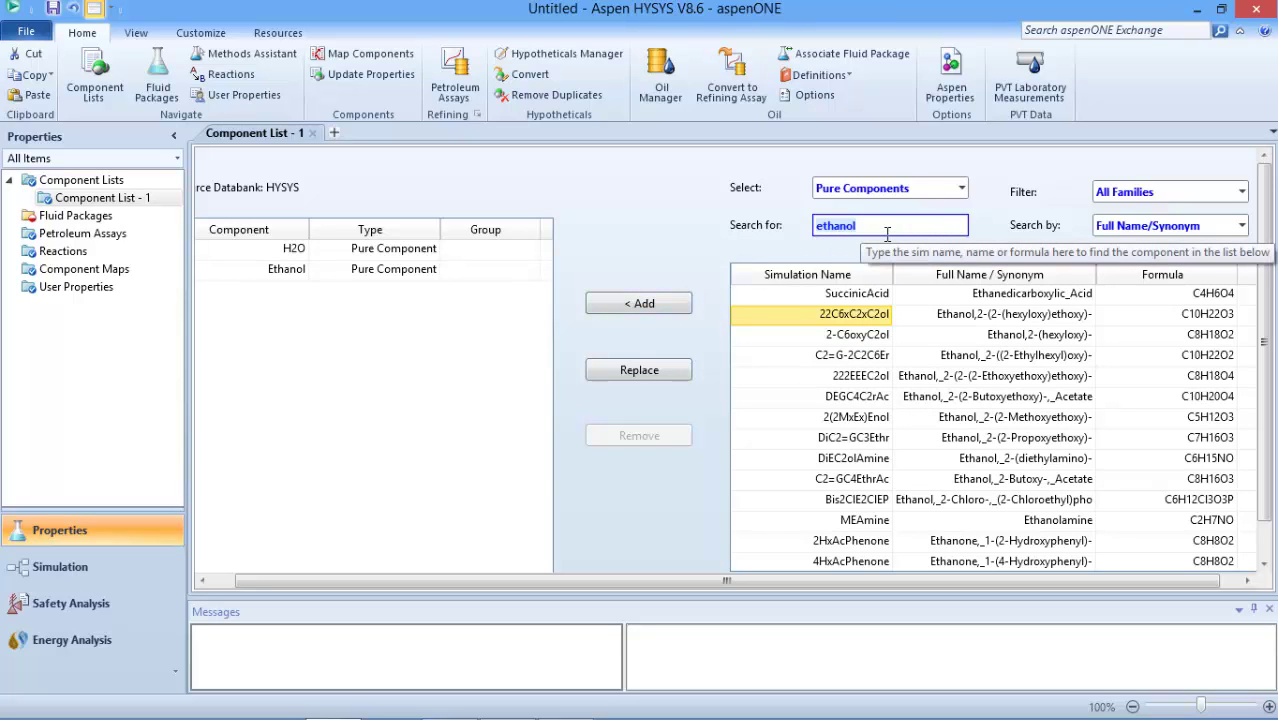
type("nacl")
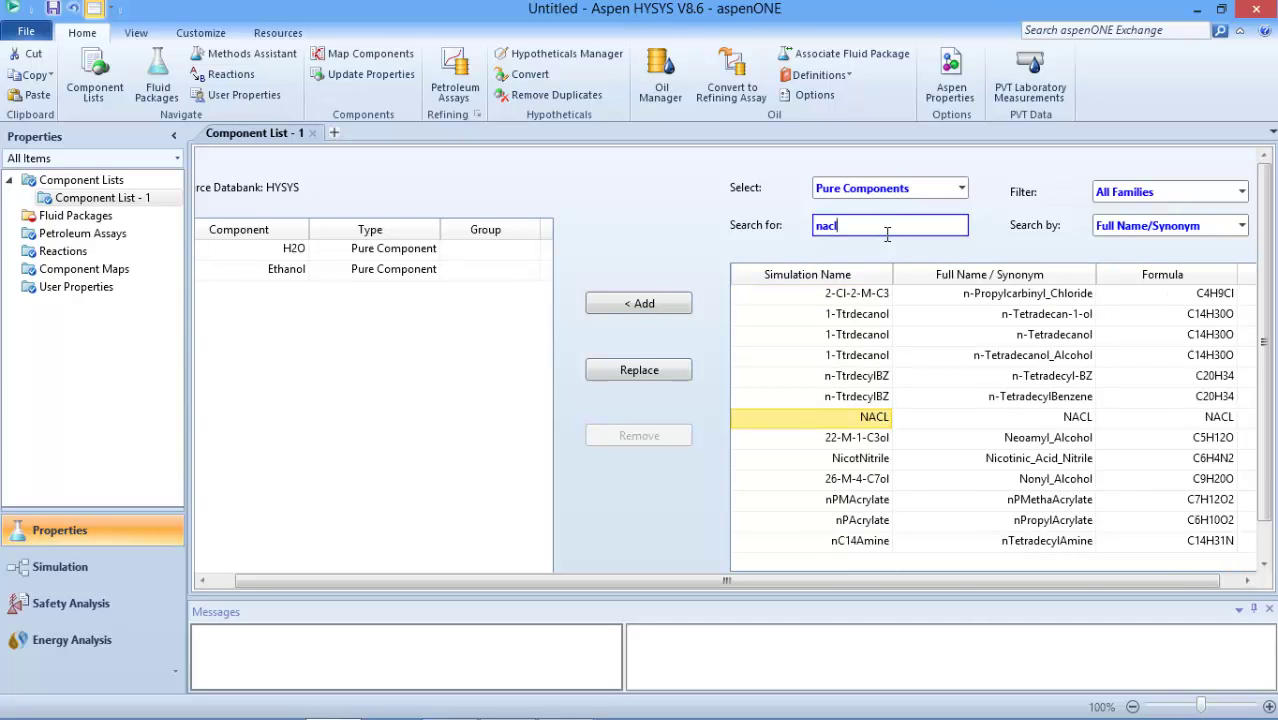
left_click(816, 420)
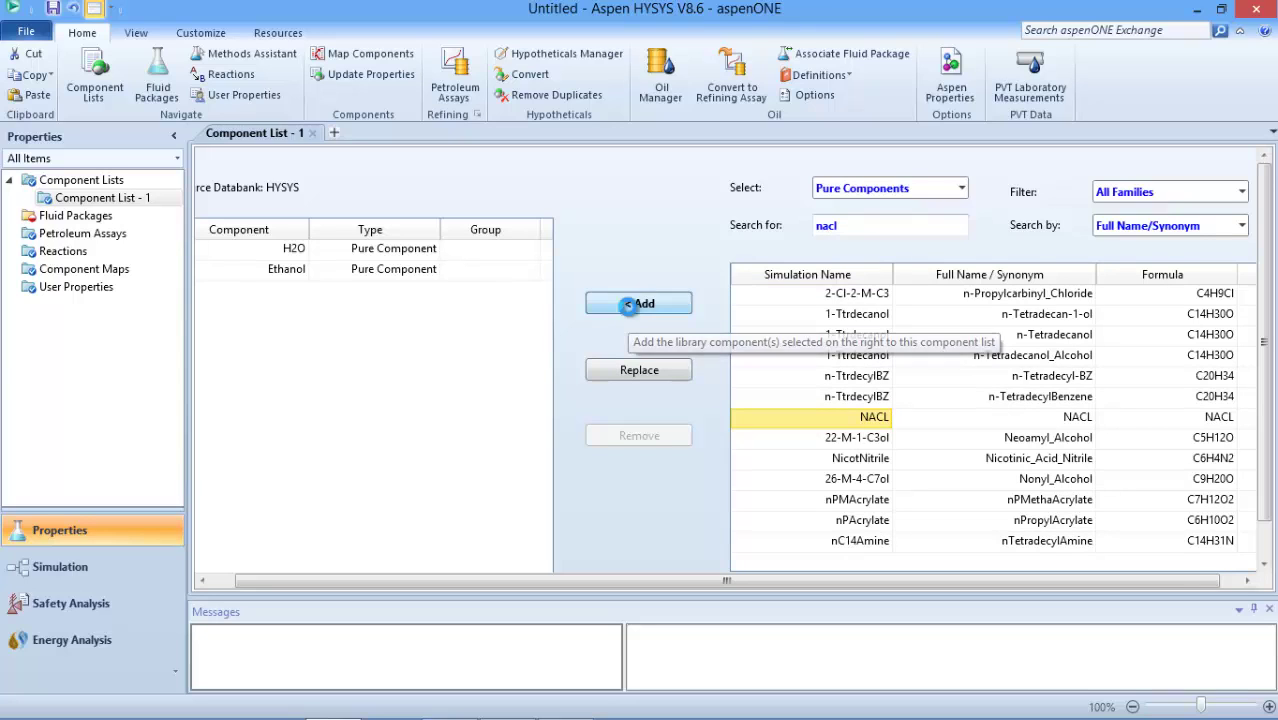
left_click(630, 310)
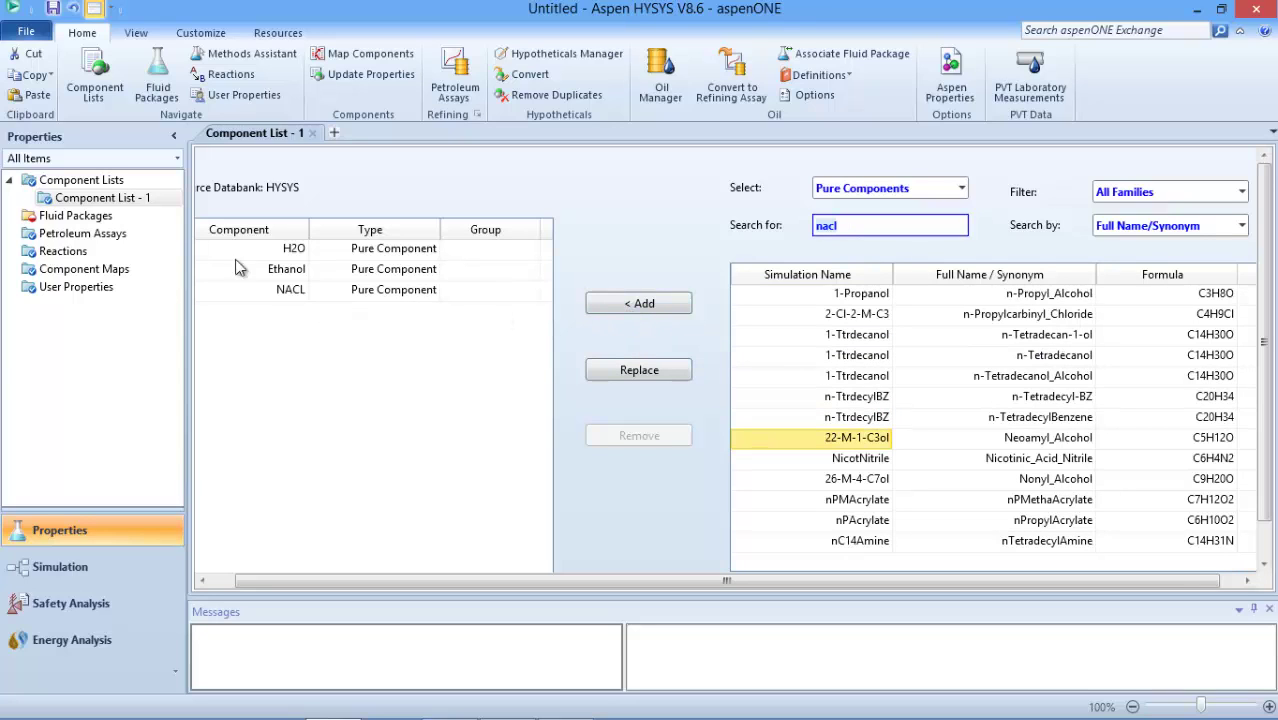
- Add a new fluid package for the component list and assign it the NRTL property package
left_click(94, 218)
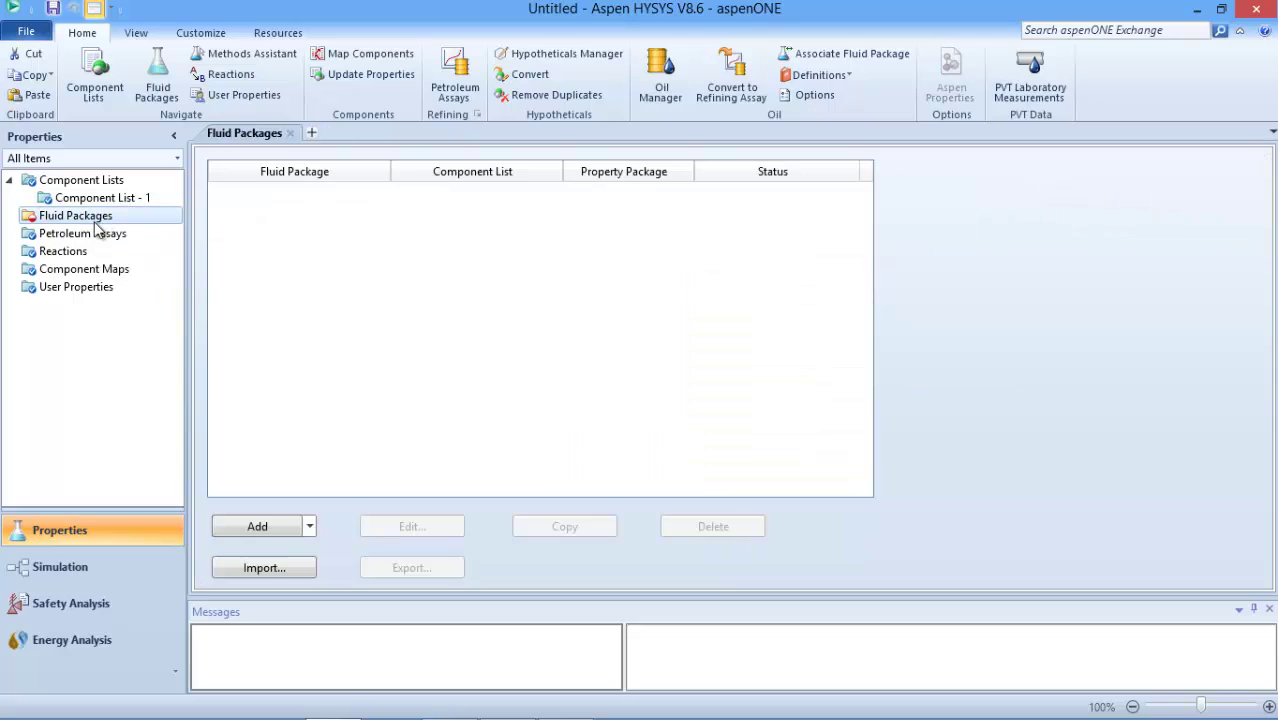
left_click(252, 530)
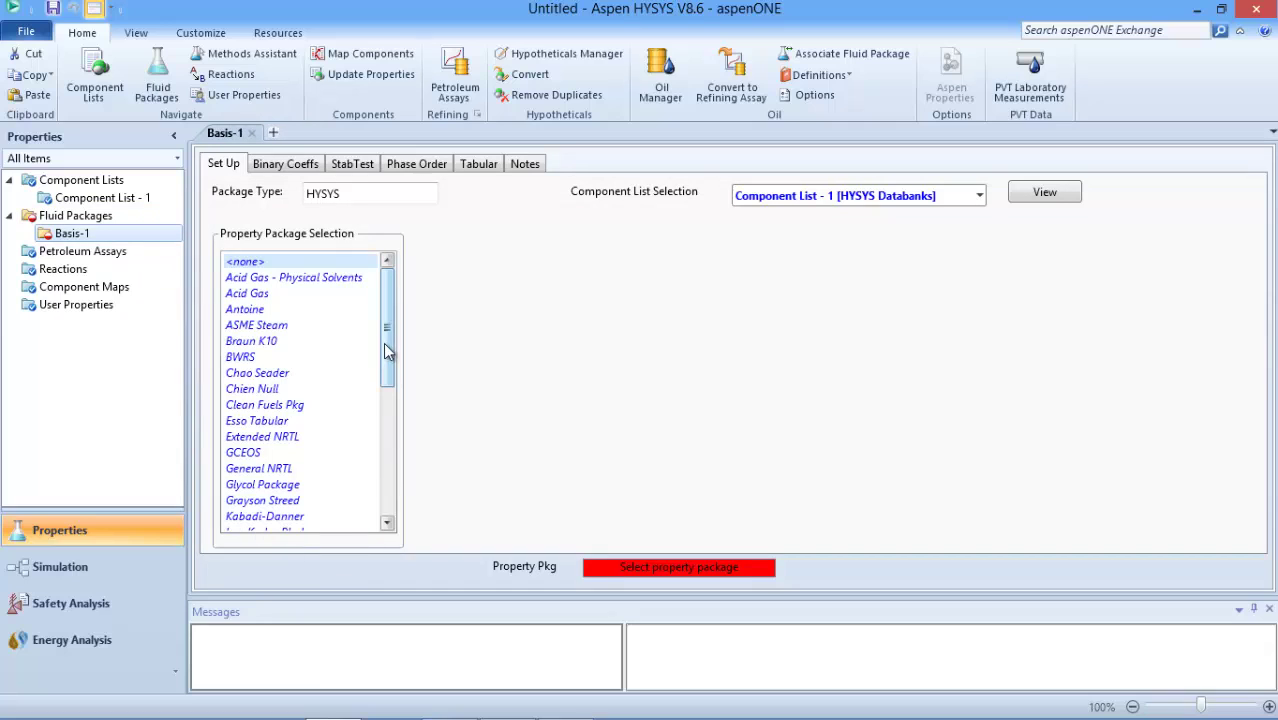
left_click_drag(388, 351, 358, 425)
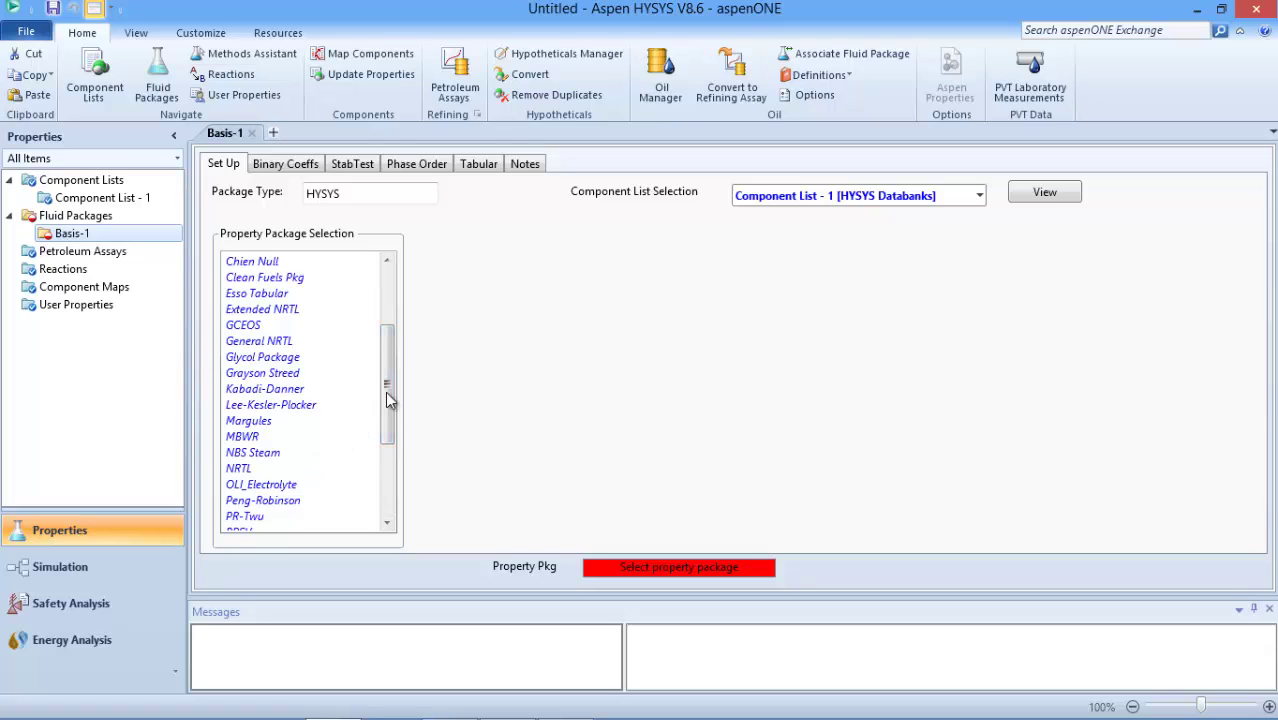
left_click_drag(391, 399, 388, 417)
left_click(239, 421)
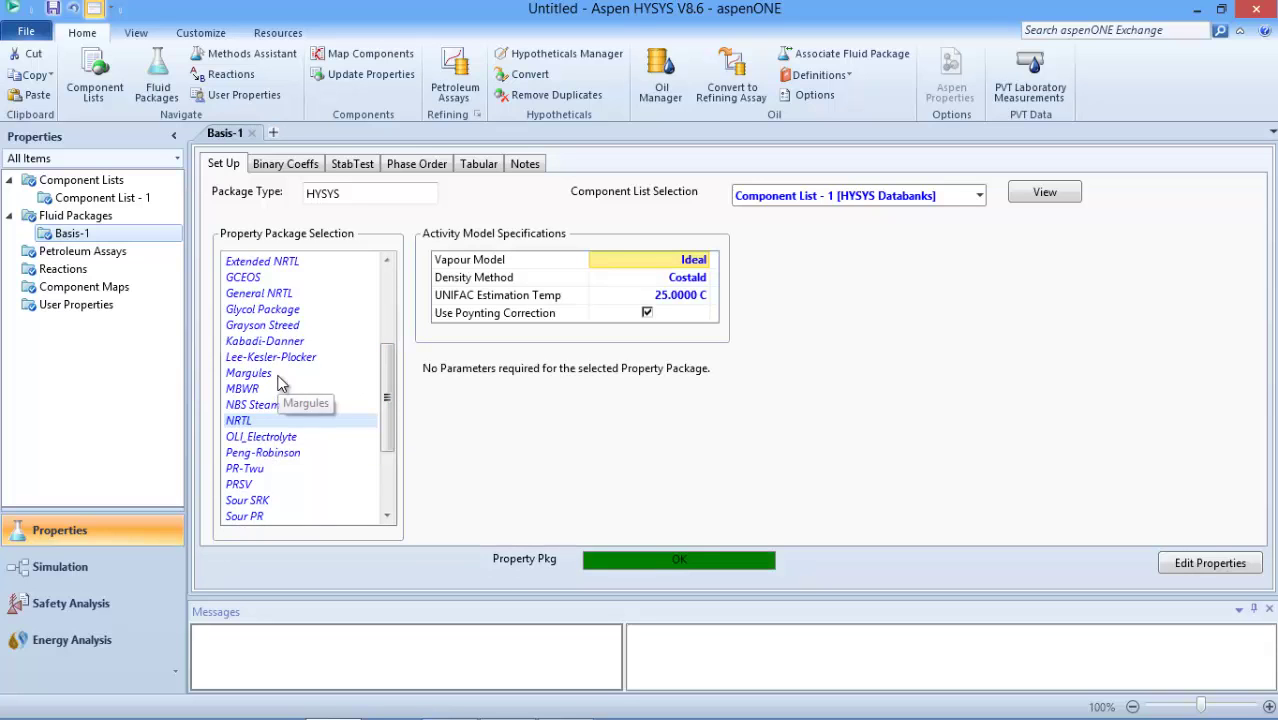
- Check the flowsheet and specified parameters in the Adobe Reader paper, and return to Aspen HYSYS
left_click(449, 703)
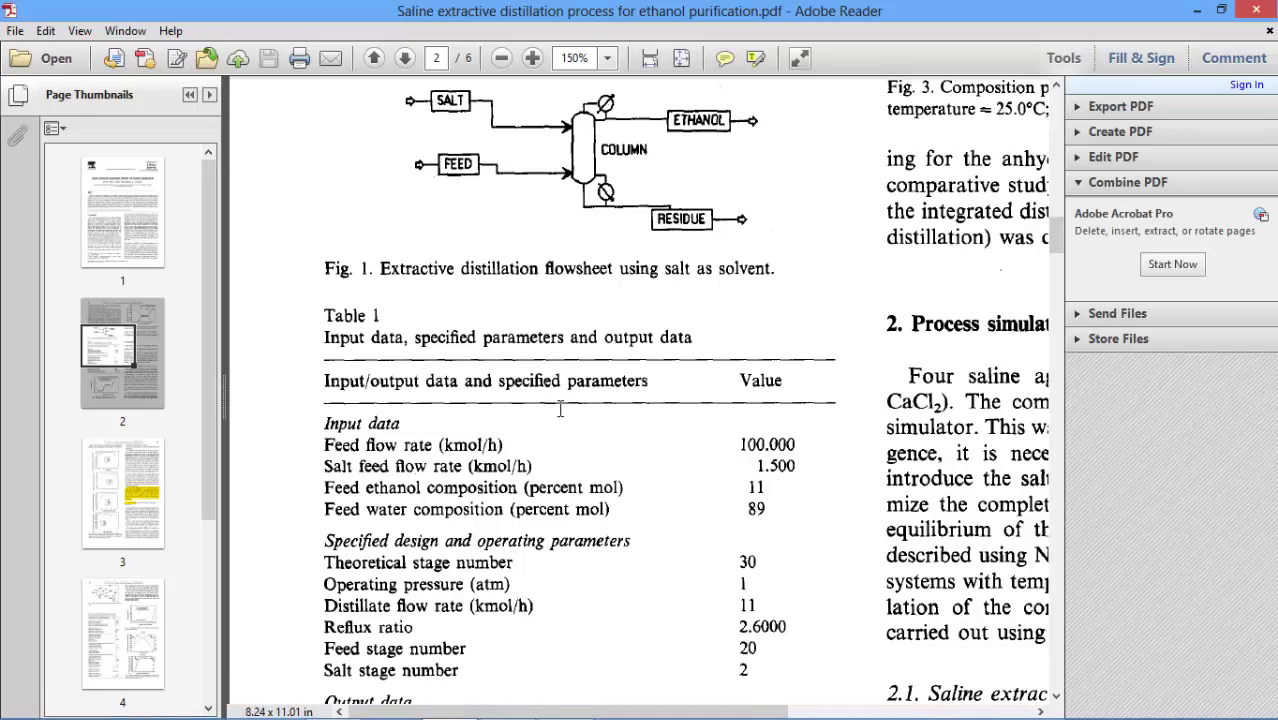
scroll(535, 458, "down", 2)
scroll(534, 461, "up", 2)
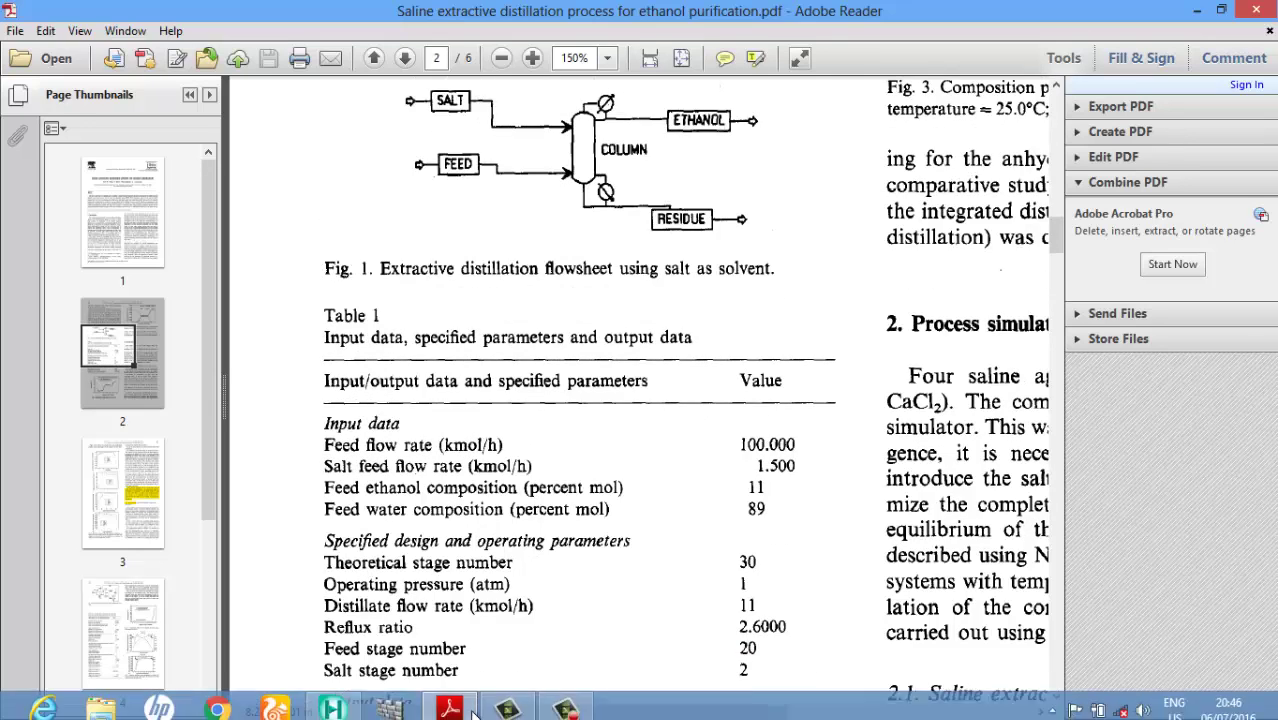
left_click(451, 703)
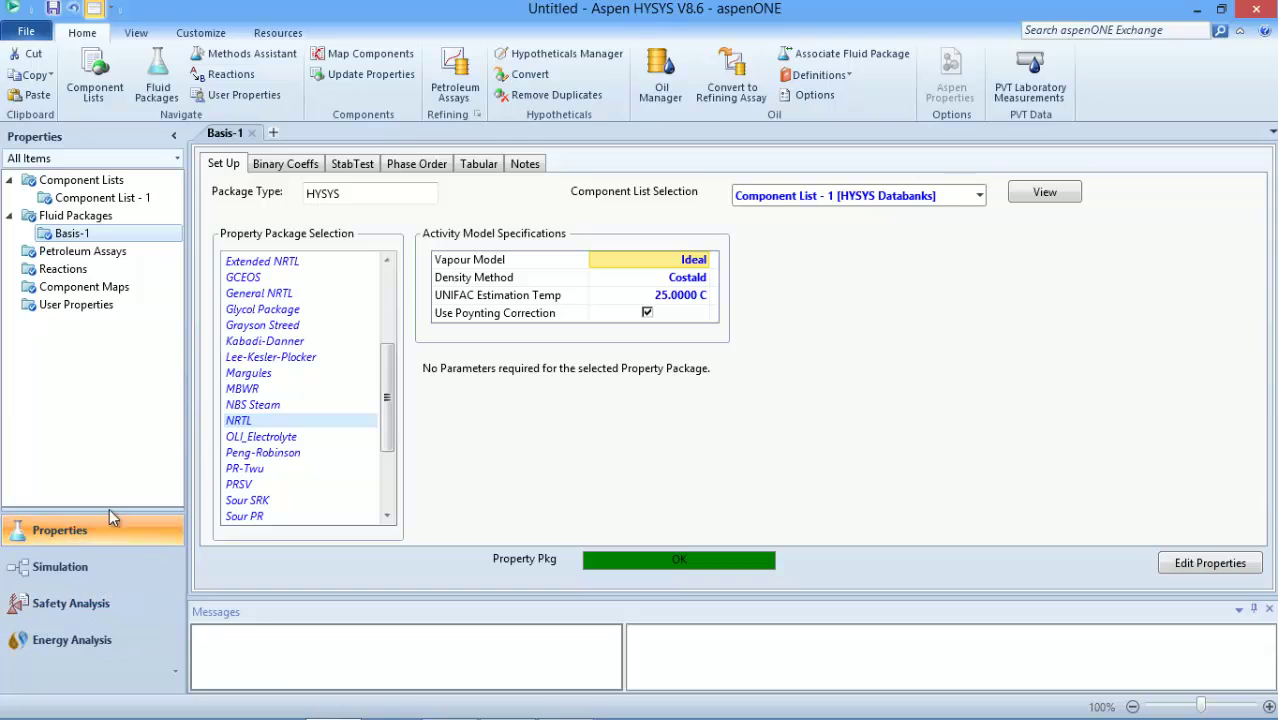
- Enter the simulation environment and dock the floating Palette beside the flowsheet
left_click(74, 560)
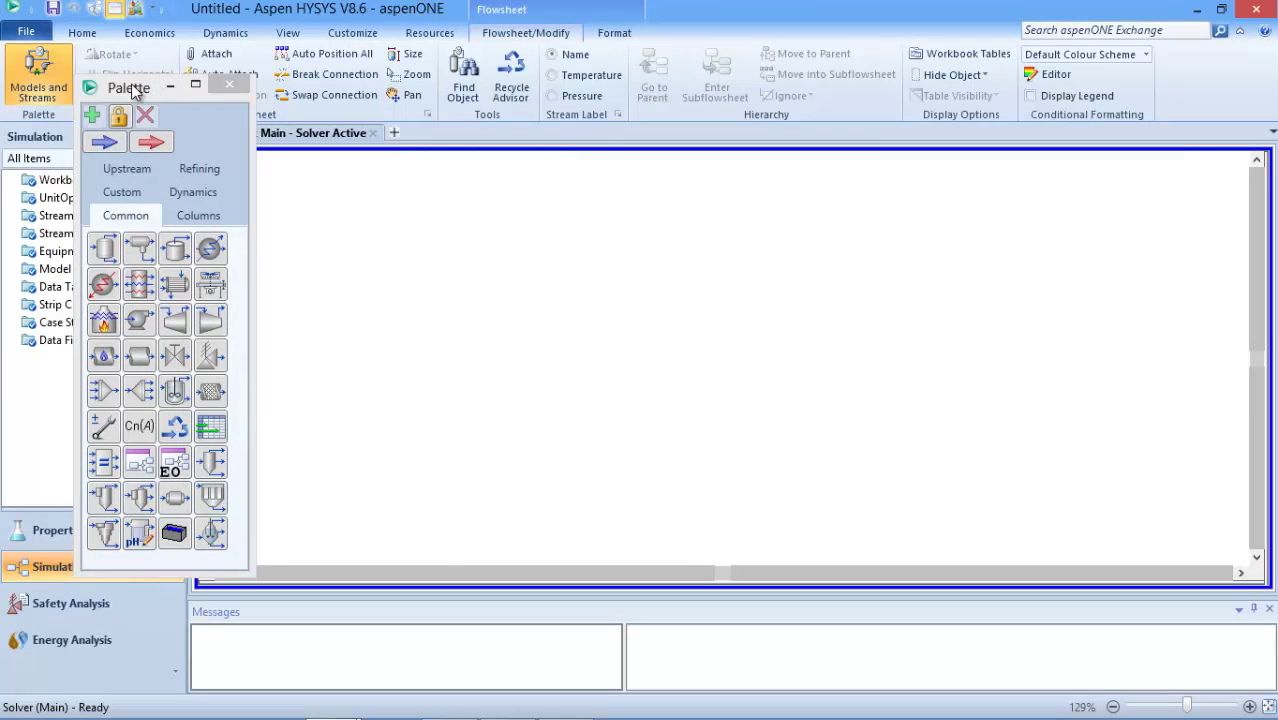
left_click_drag(537, 420, 975, 235)
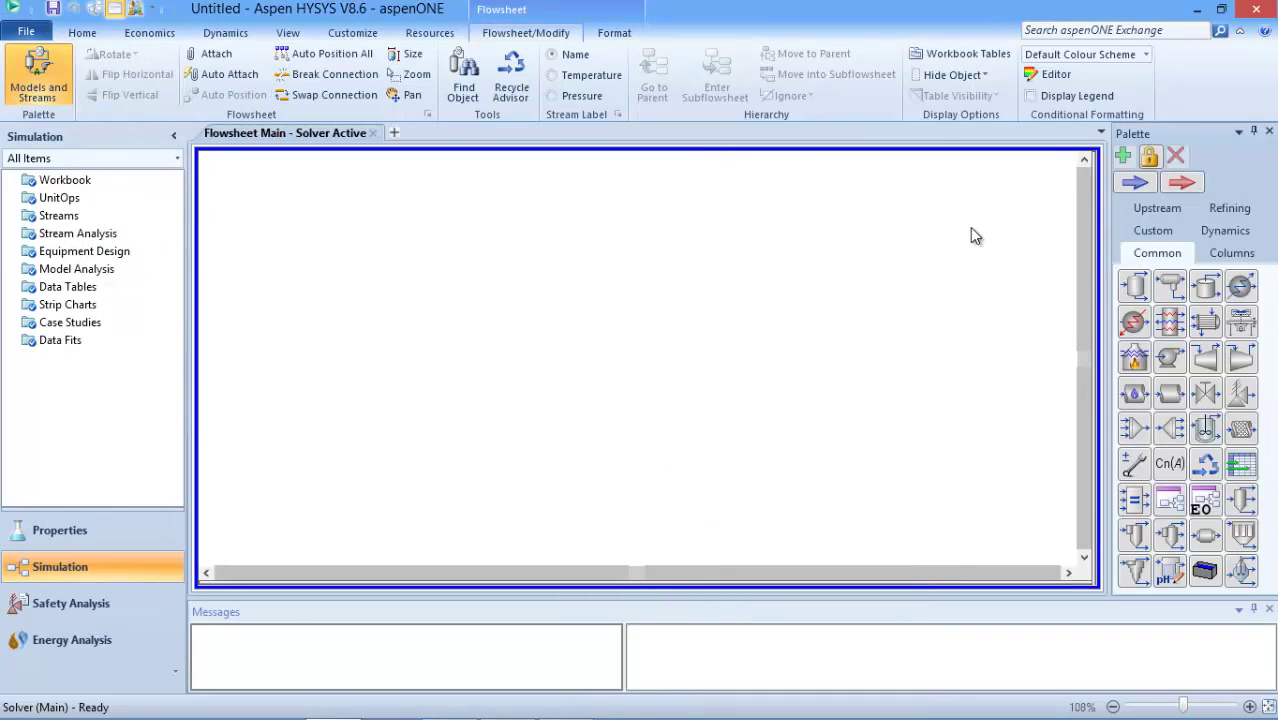
- Place a material stream near the middle of the flowsheet and name it feed
left_click(1135, 183)
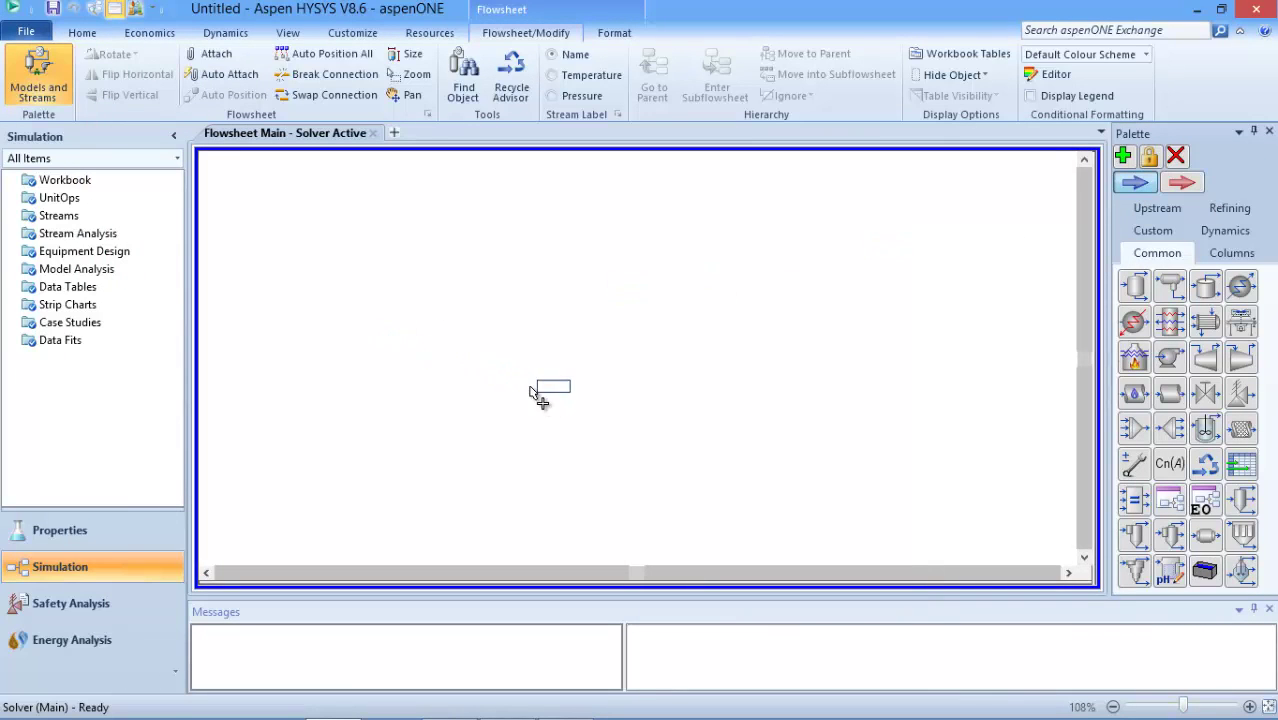
left_click(535, 395)
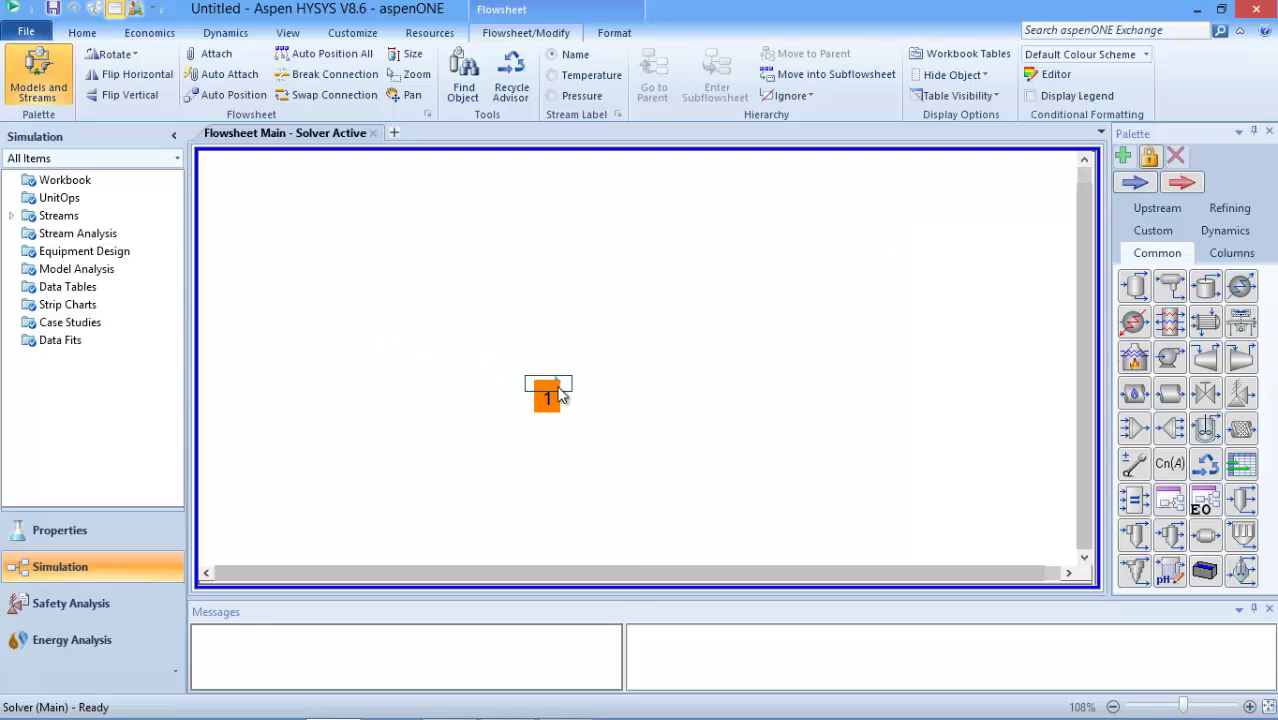
double_click(558, 394)
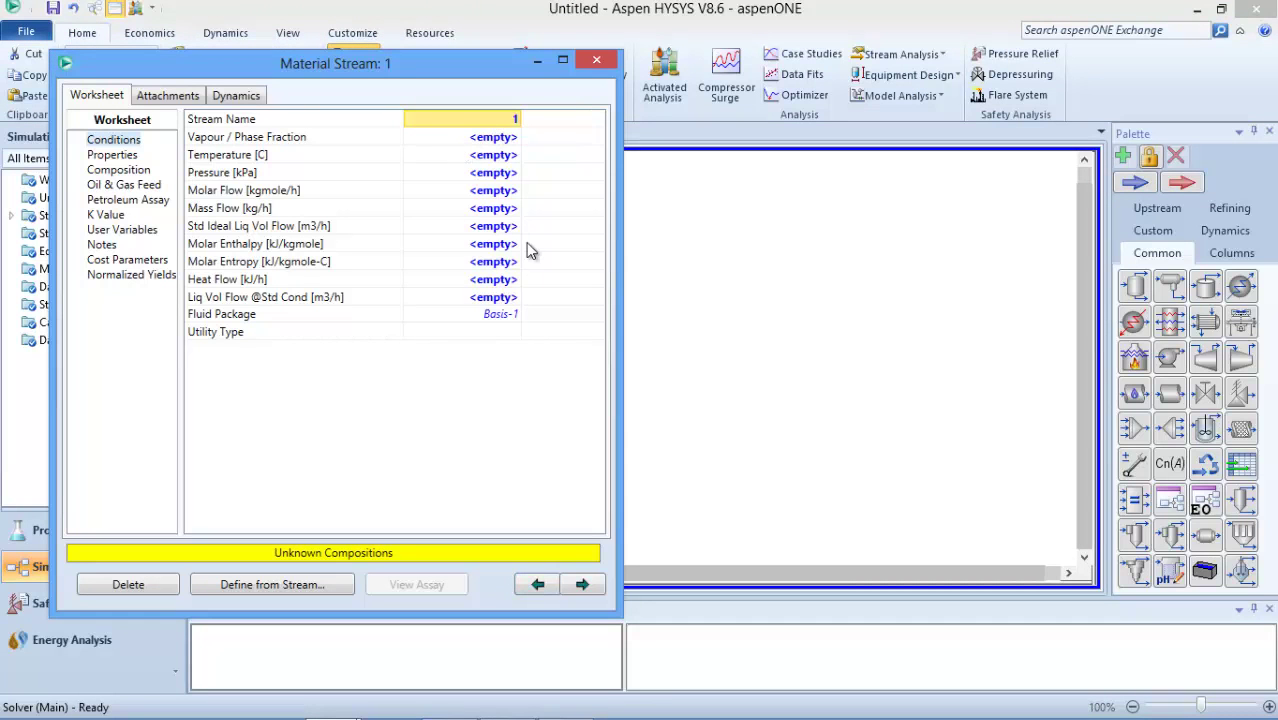
type("feed")
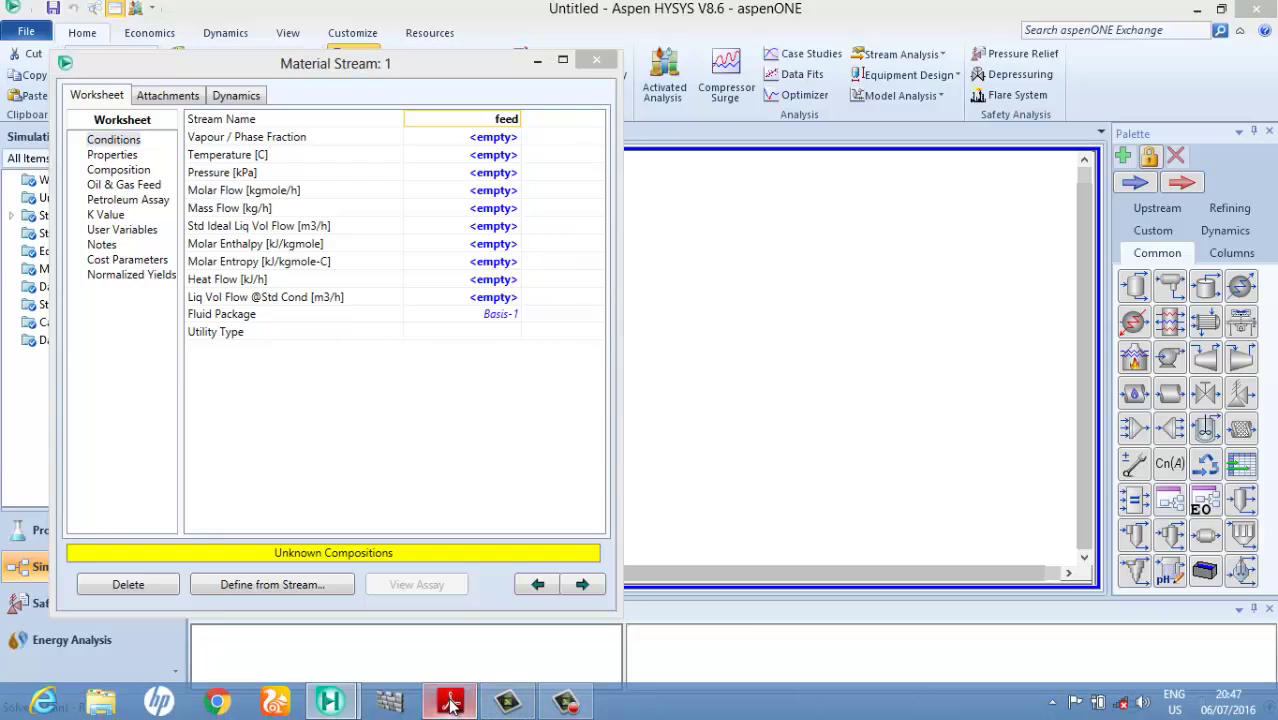
- Examine the feed data and operating parameters in Table 1 of the Adobe Reader paper, and return to Aspen HYSYS
left_click(458, 704)
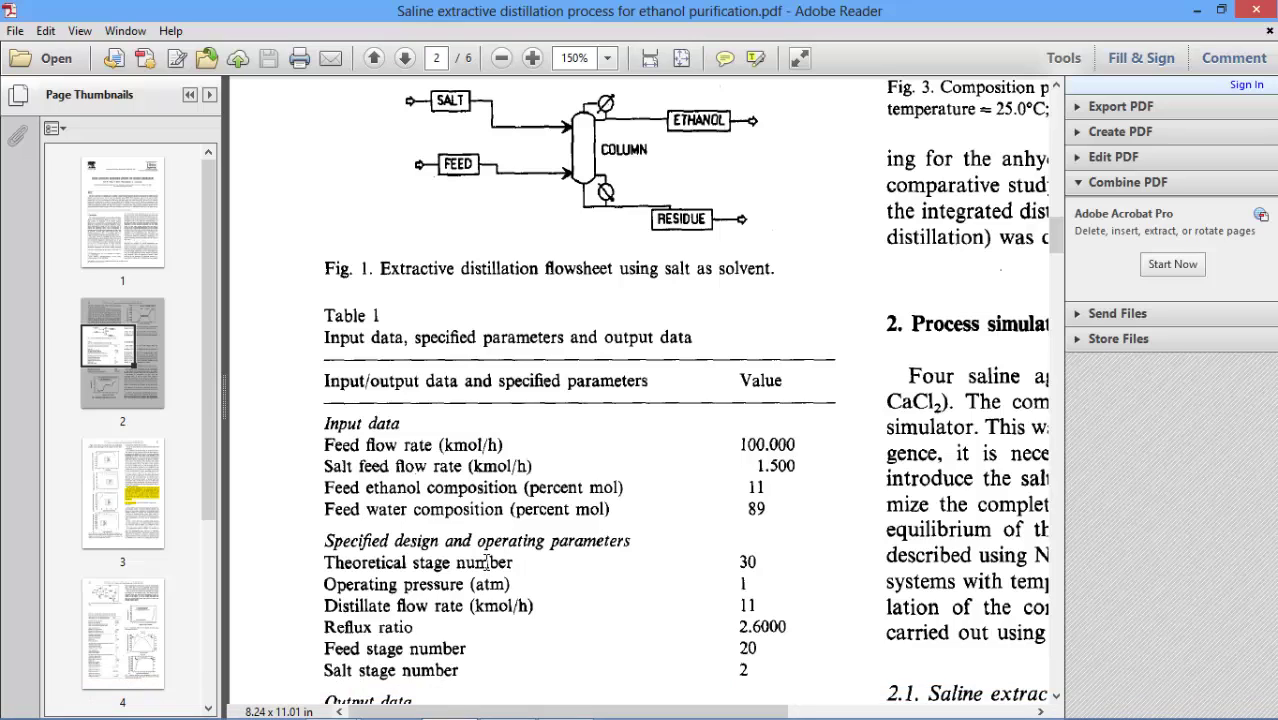
scroll(510, 537, "down", 2)
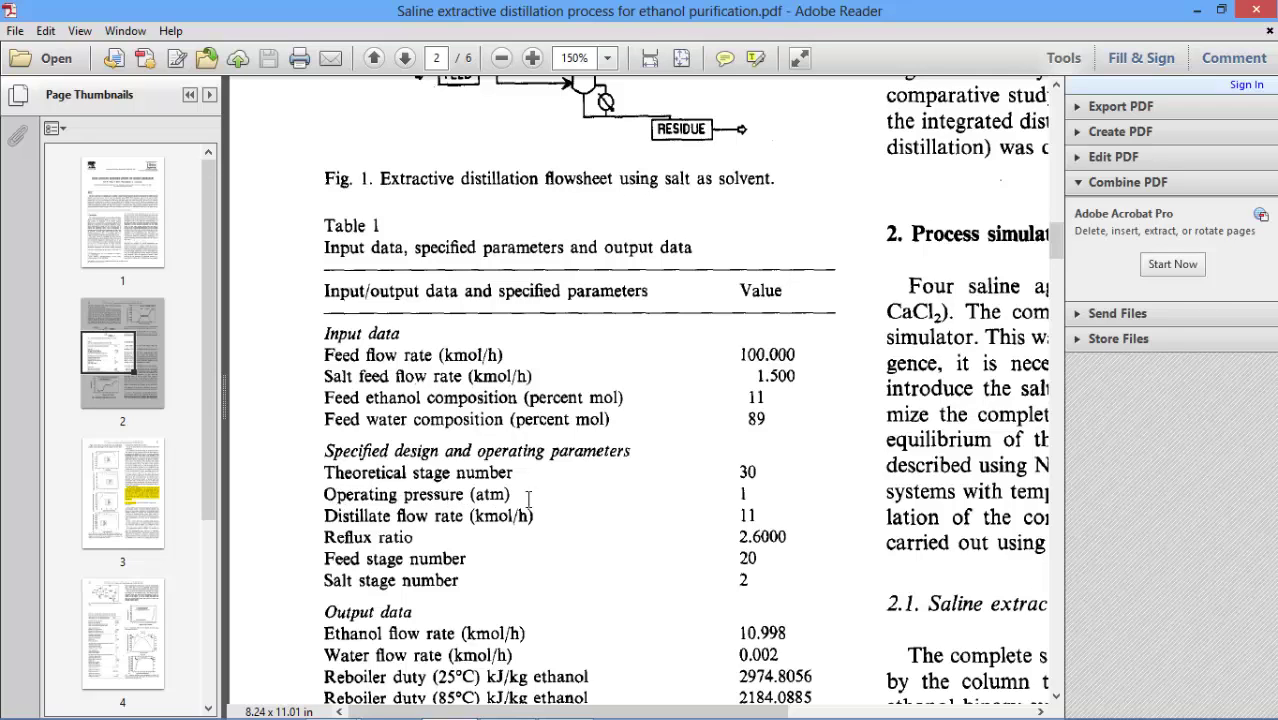
mouse_move(349, 710)
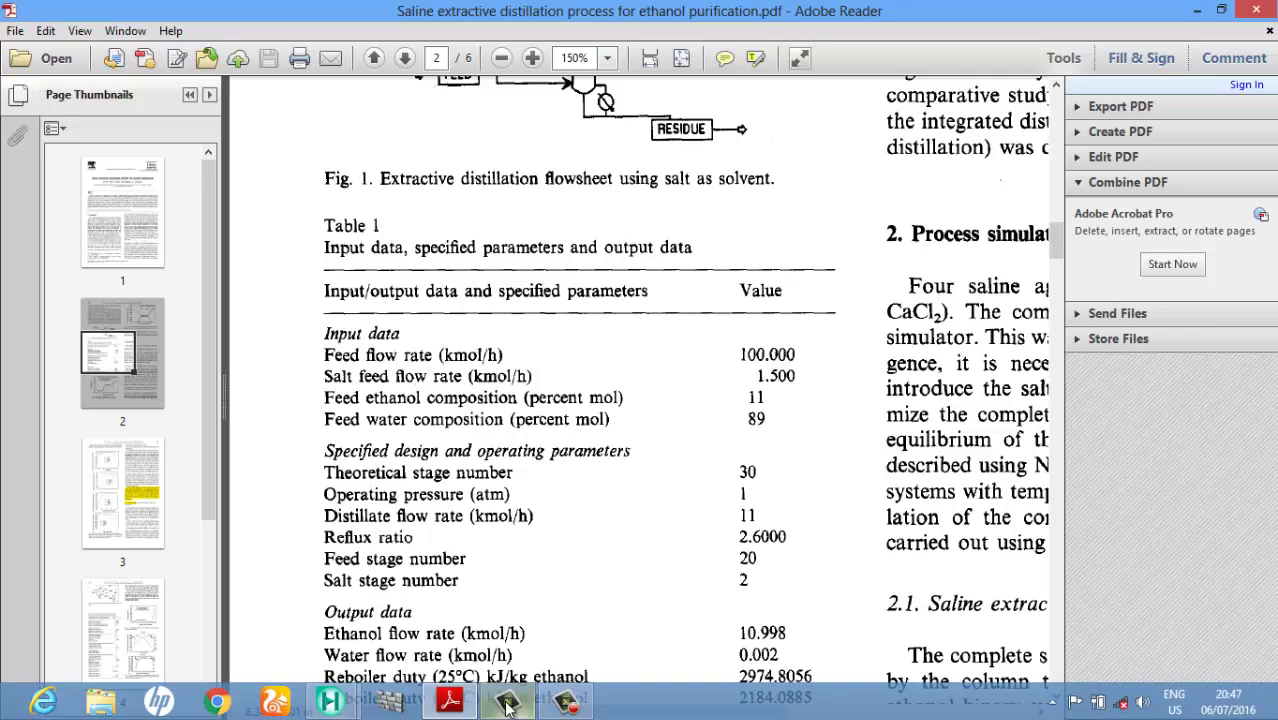
left_click(347, 705)
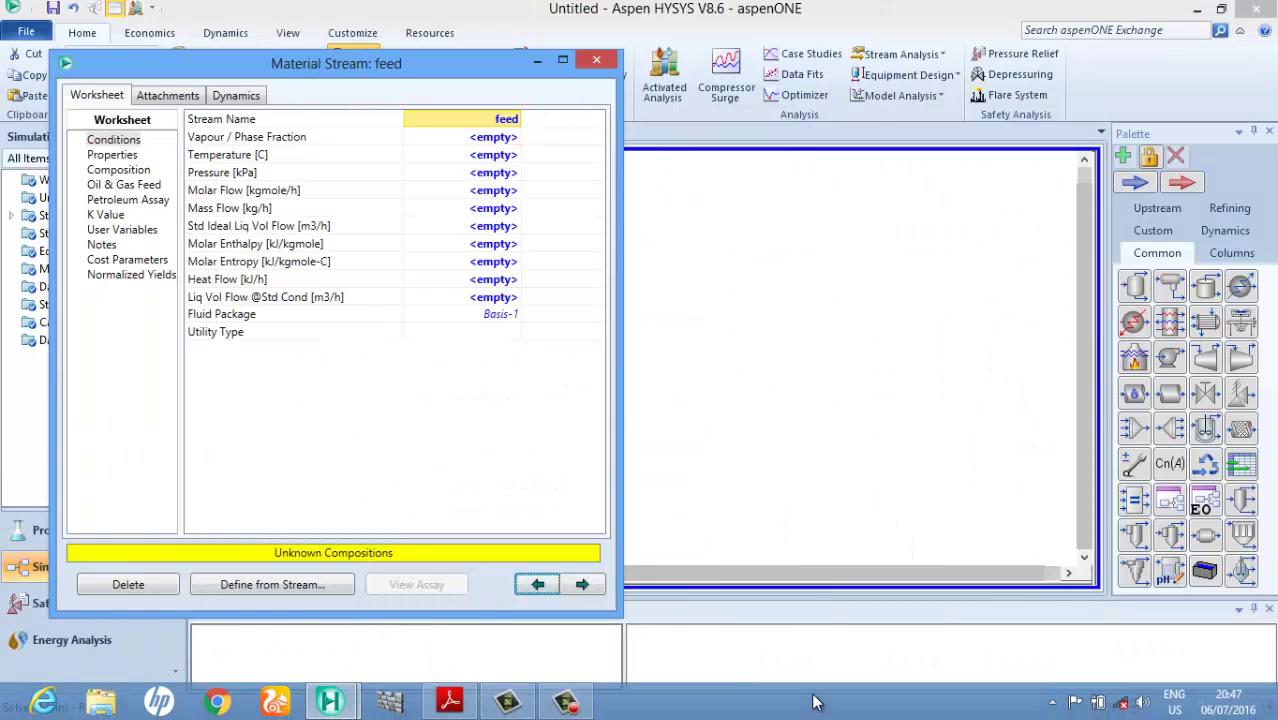
left_click(580, 703)
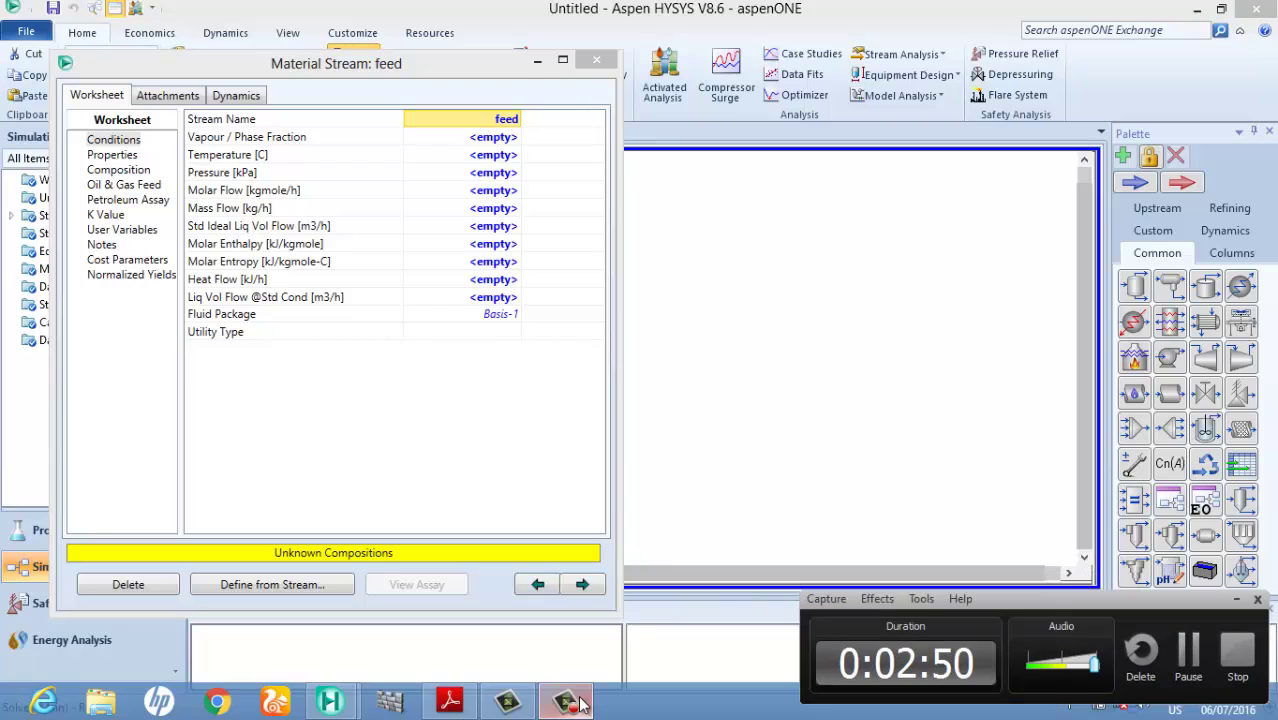
left_click(1232, 600)
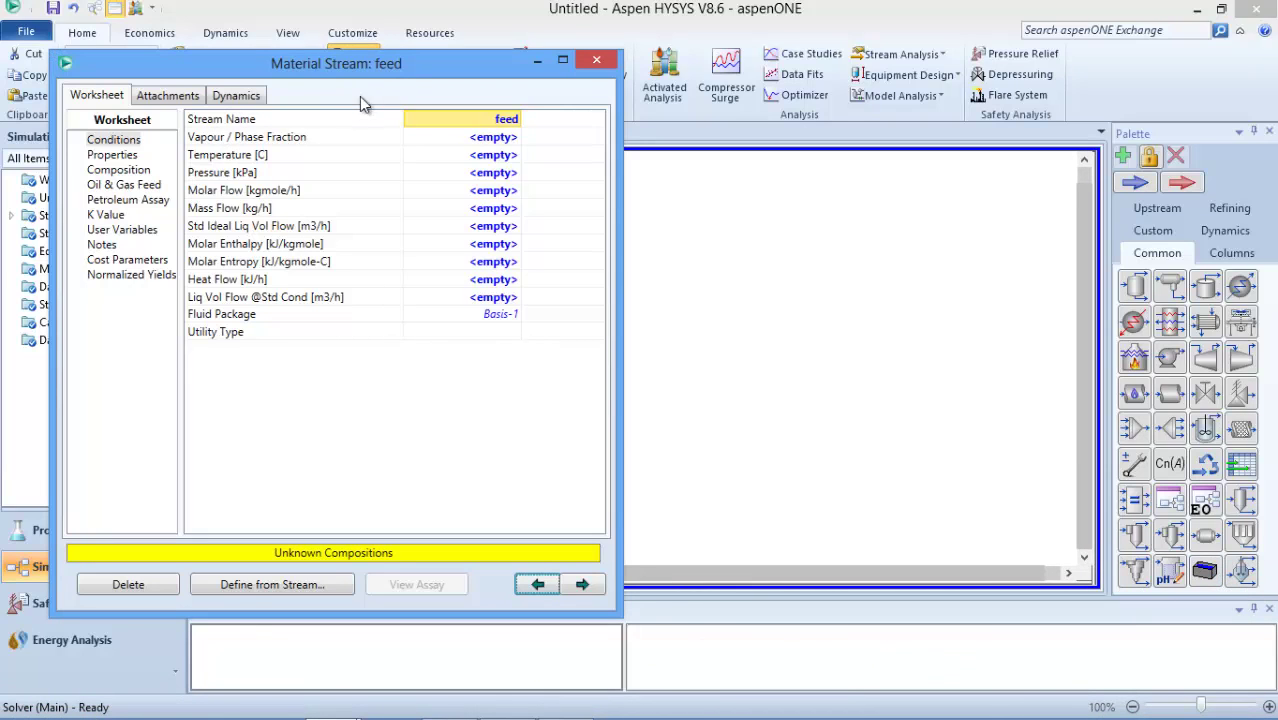
- Set the feed stream's vapour fraction to 0 and its pressure to 1 atm
left_click(482, 142)
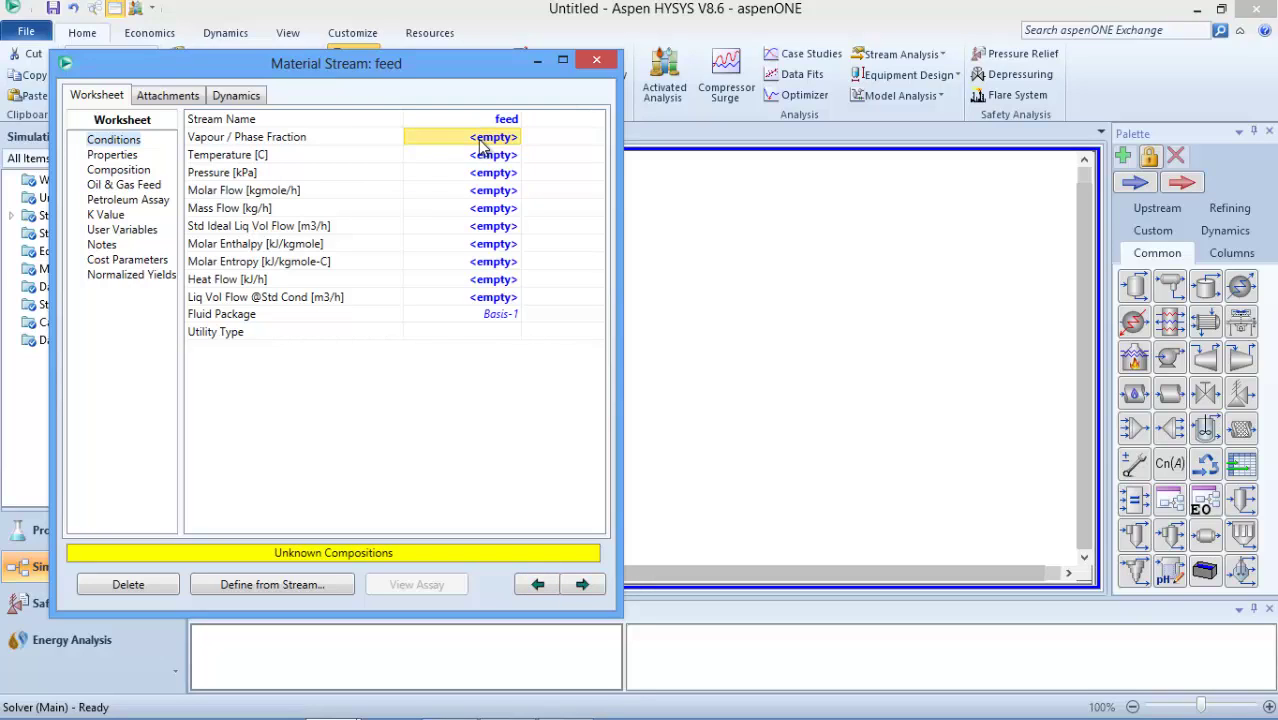
type("0")
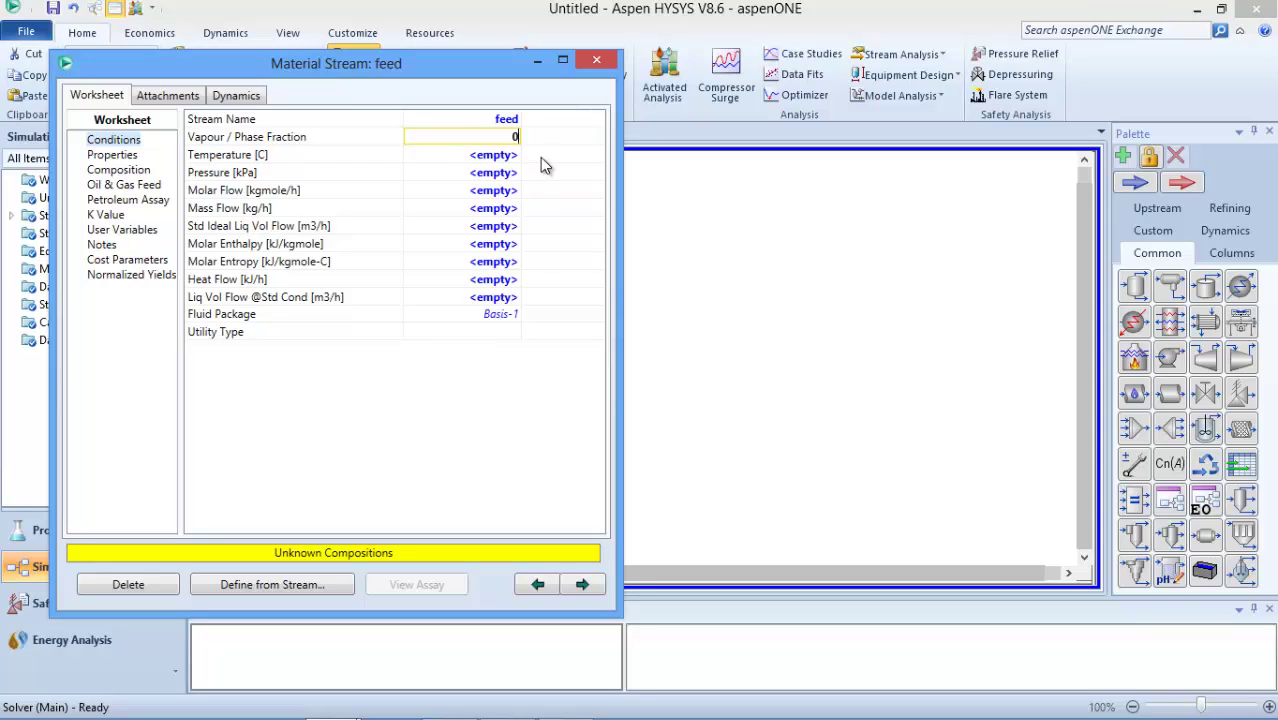
left_click(488, 176)
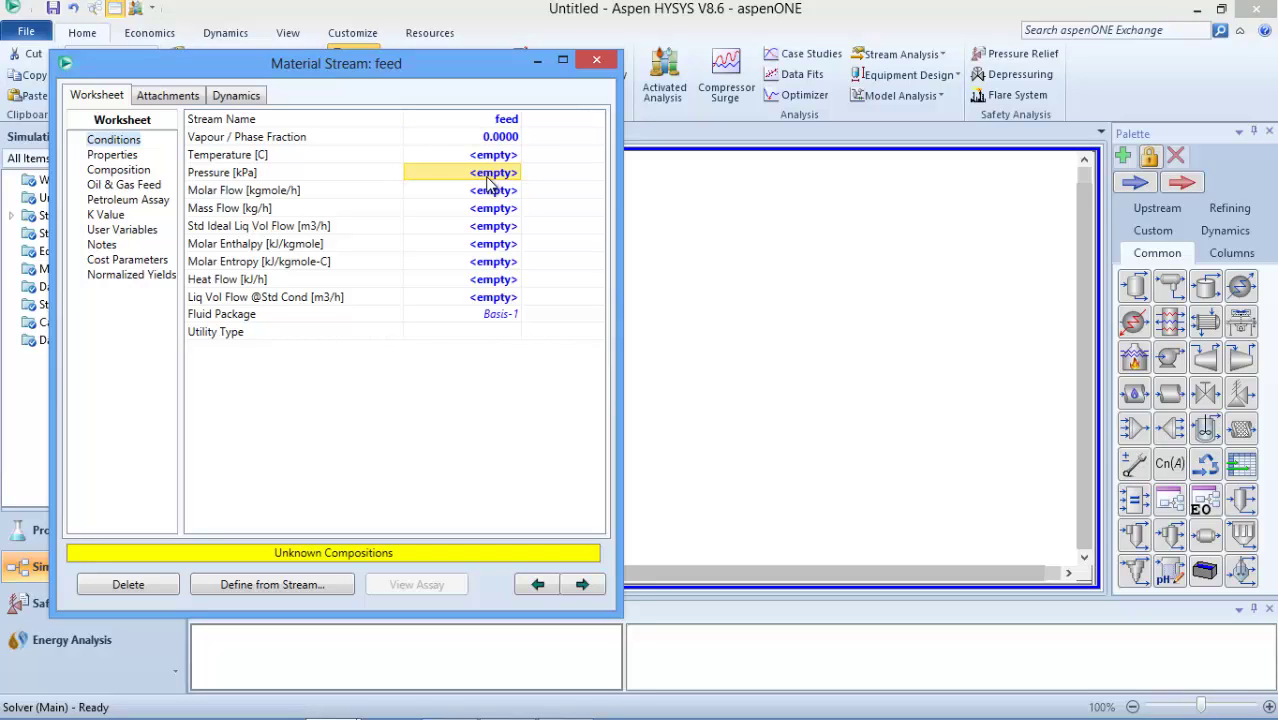
type("1")
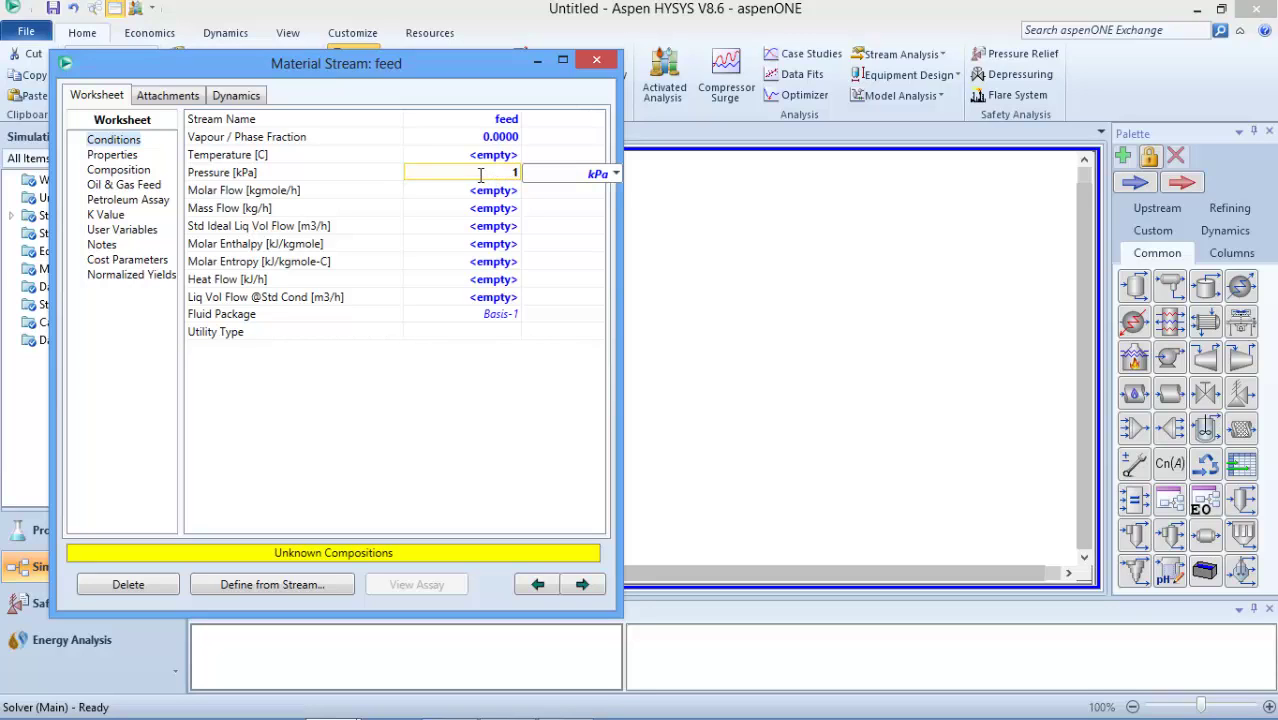
left_click(616, 174)
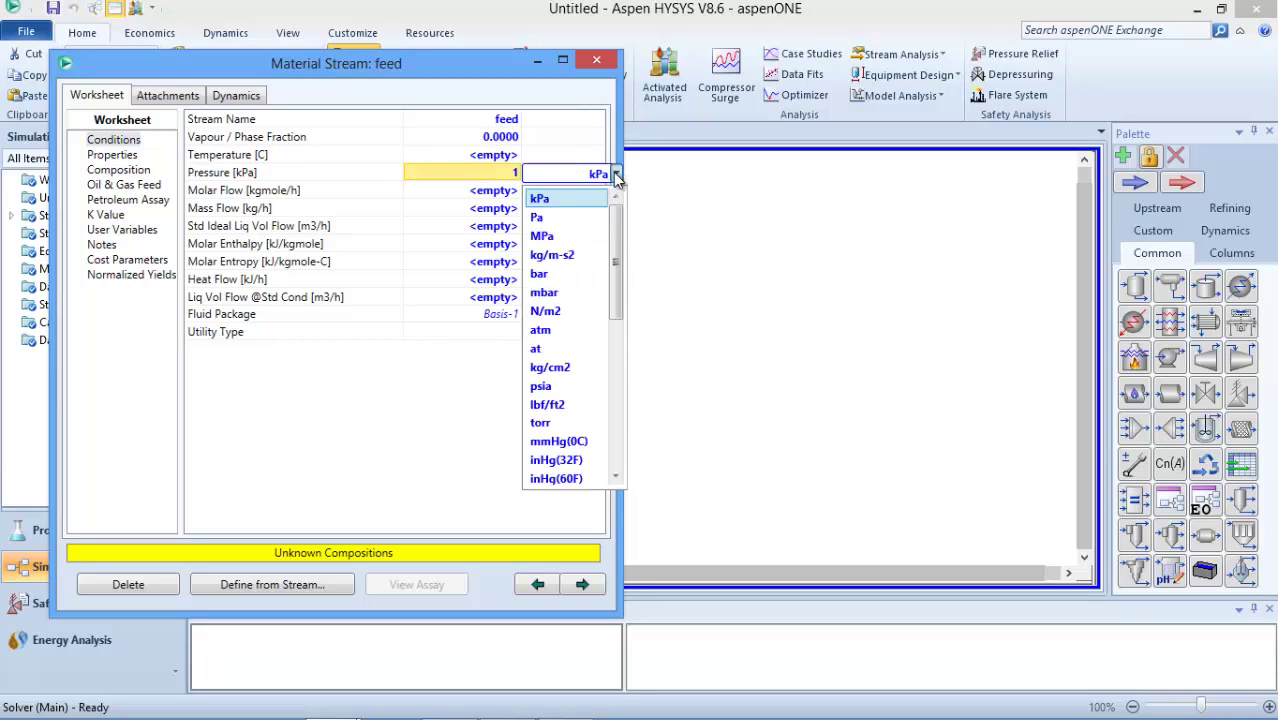
left_click(540, 329)
- Check the feed flow rate in the Adobe Reader paper, return to Aspen HYSYS and set the feed's molar flow to 100 kgmole/h
left_click(449, 702)
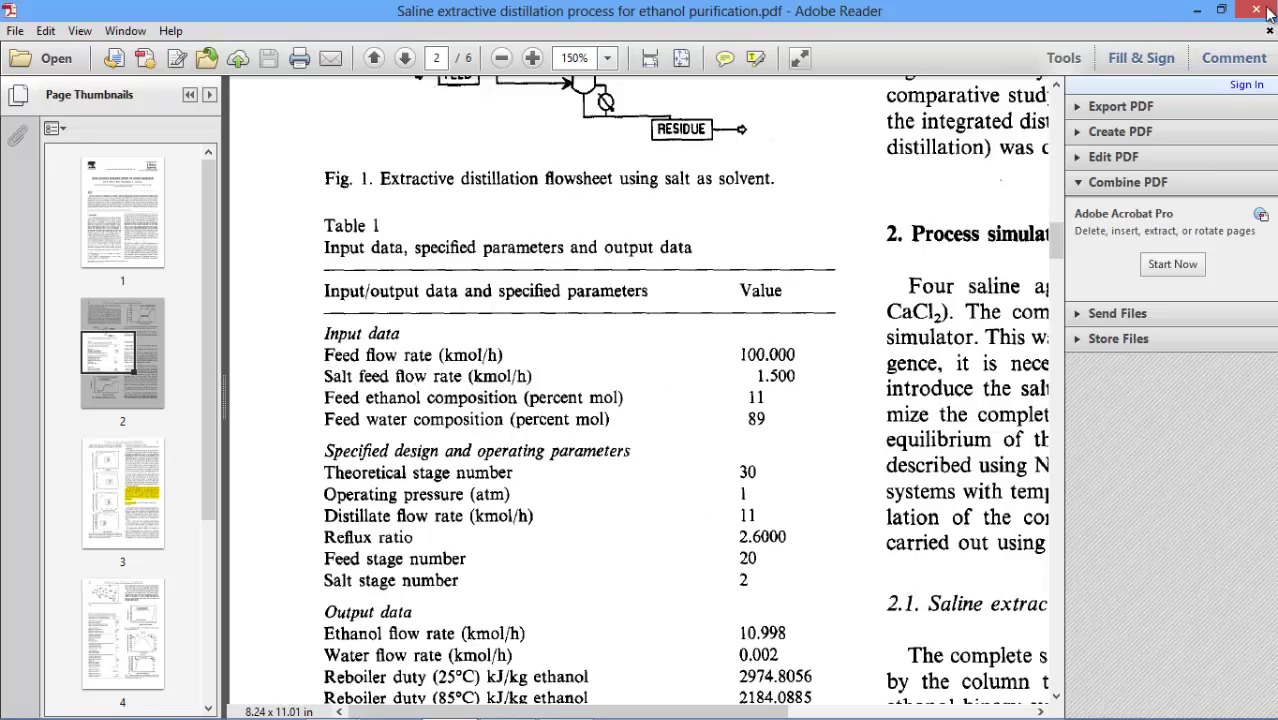
left_click(1196, 12)
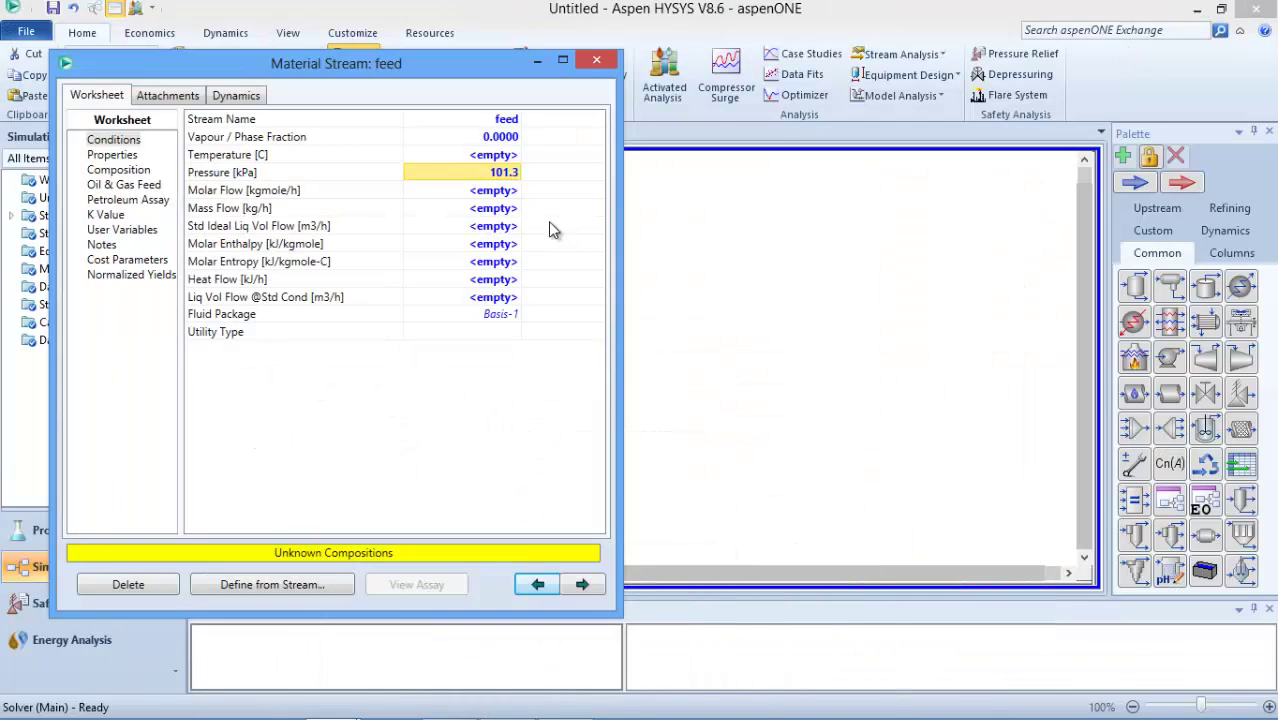
left_click(503, 192)
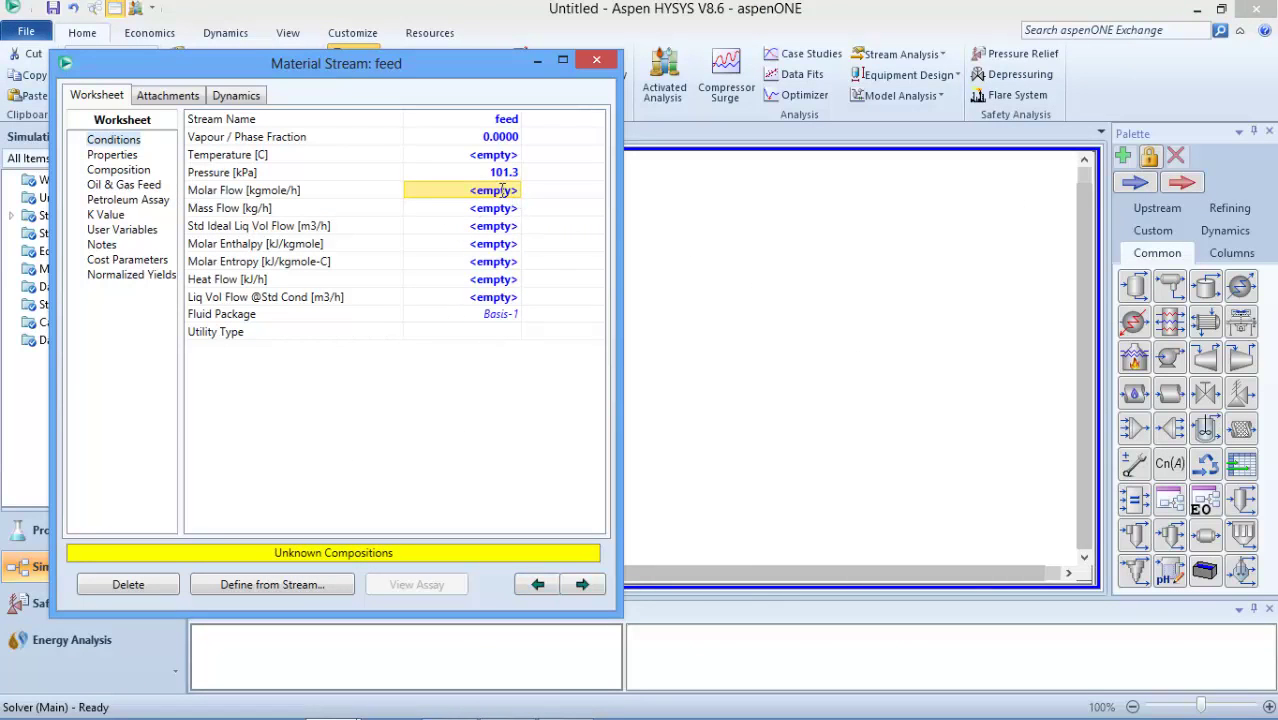
type("100")
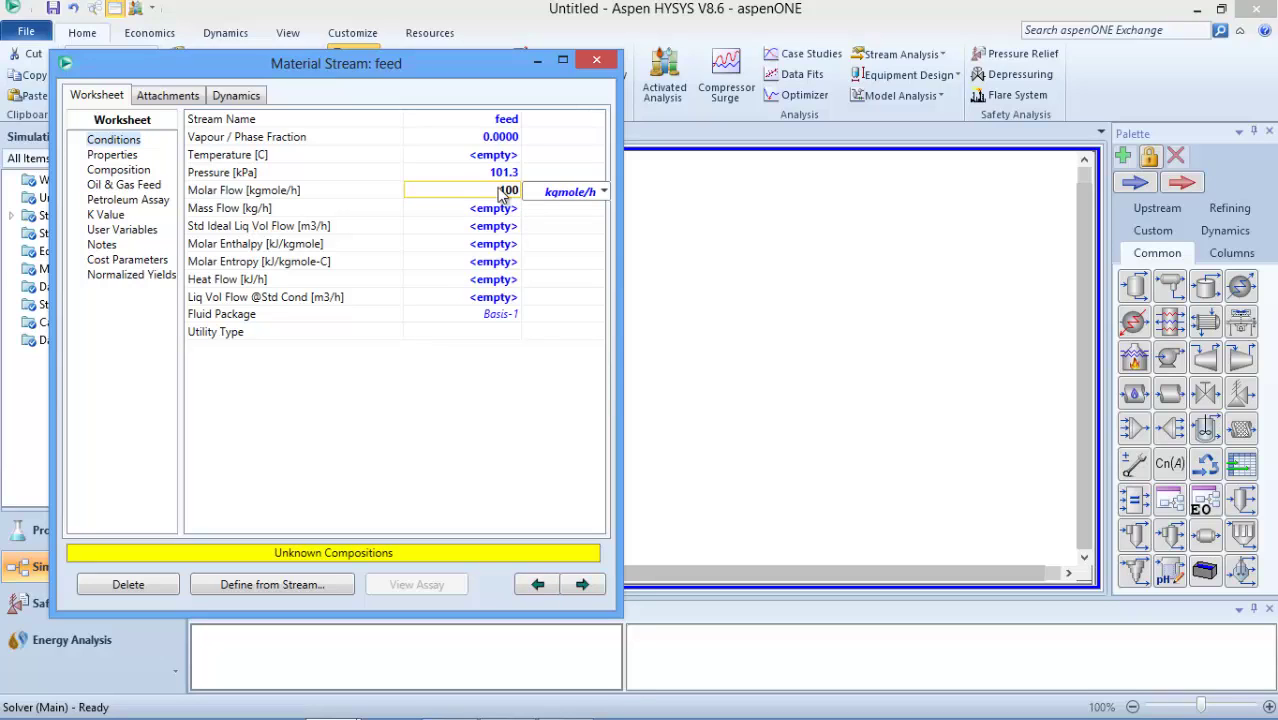
key("Return")
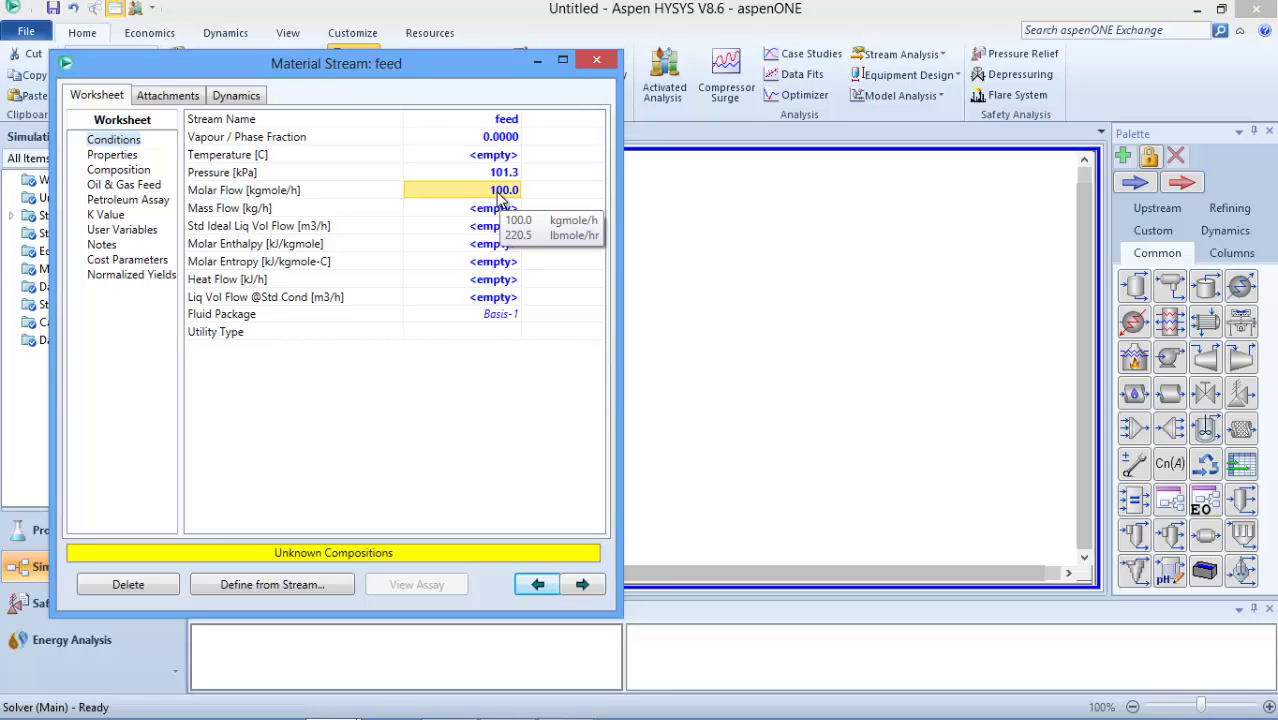
- Define the feed composition as mole fractions of 0.89 H2O and 0.11 Ethanol, normalize it, and close the stream's properties
double_click(498, 192)
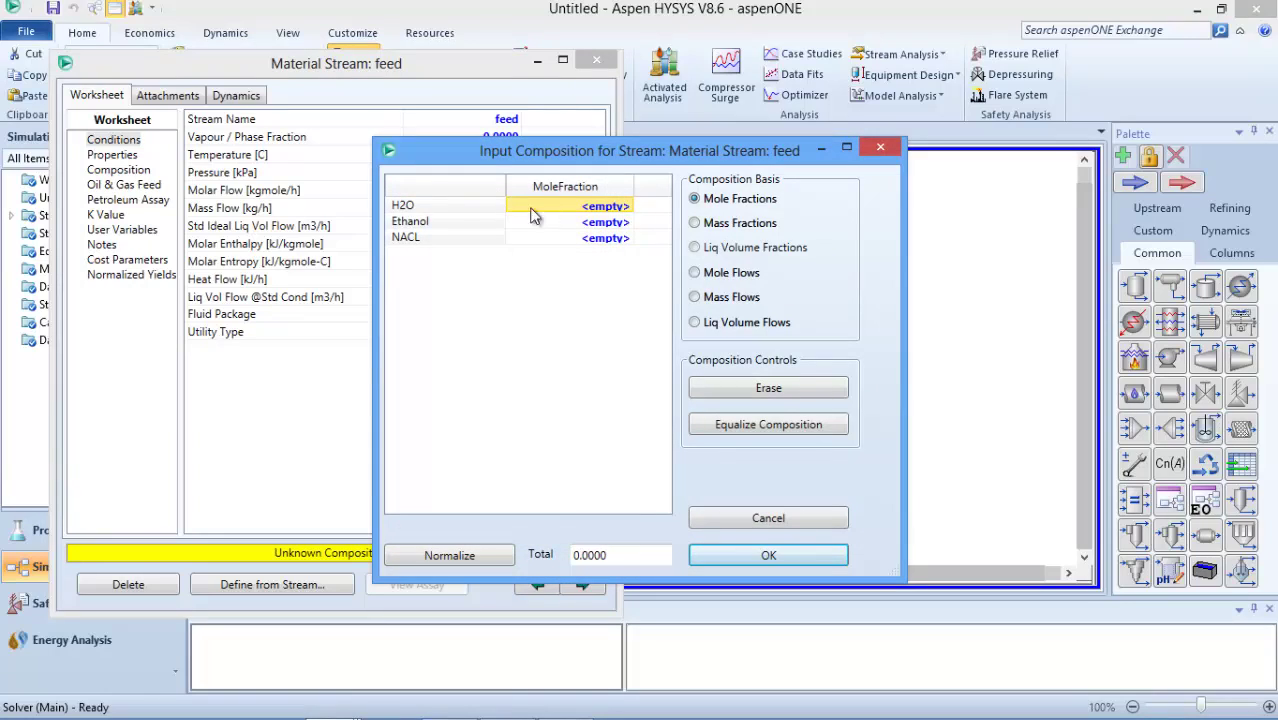
left_click(606, 214)
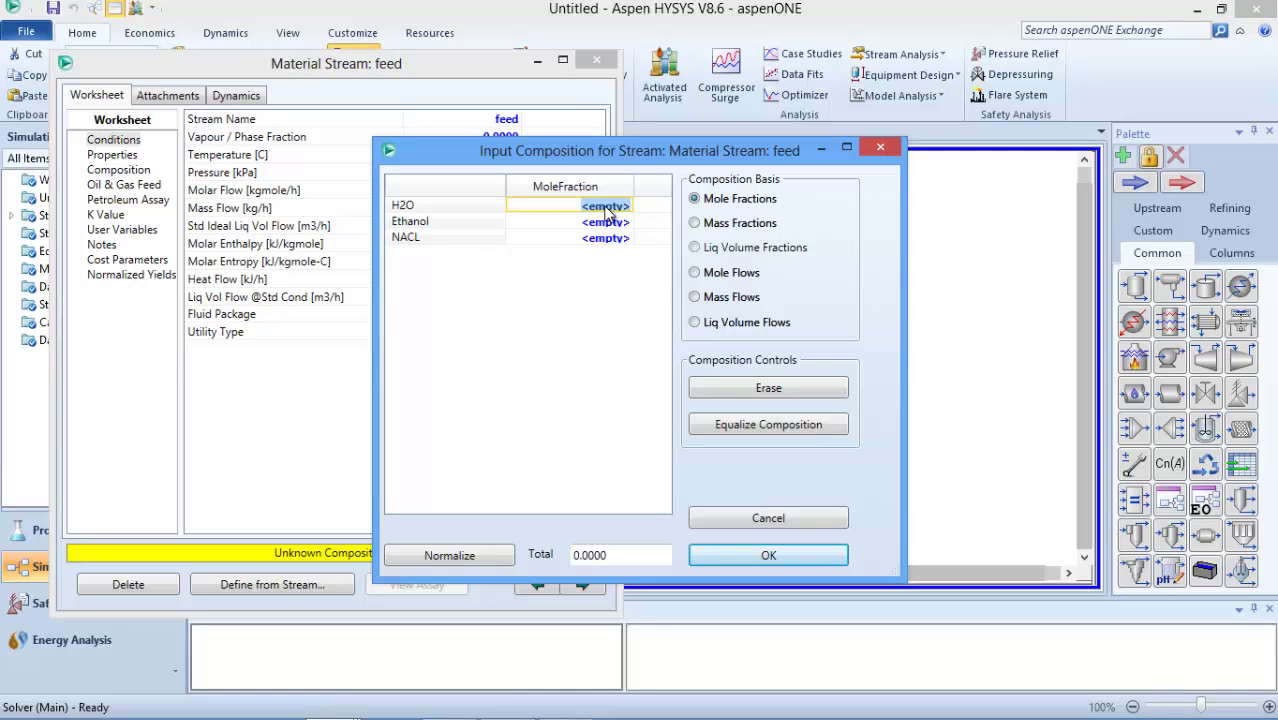
key("BackSpace")
left_click(598, 225)
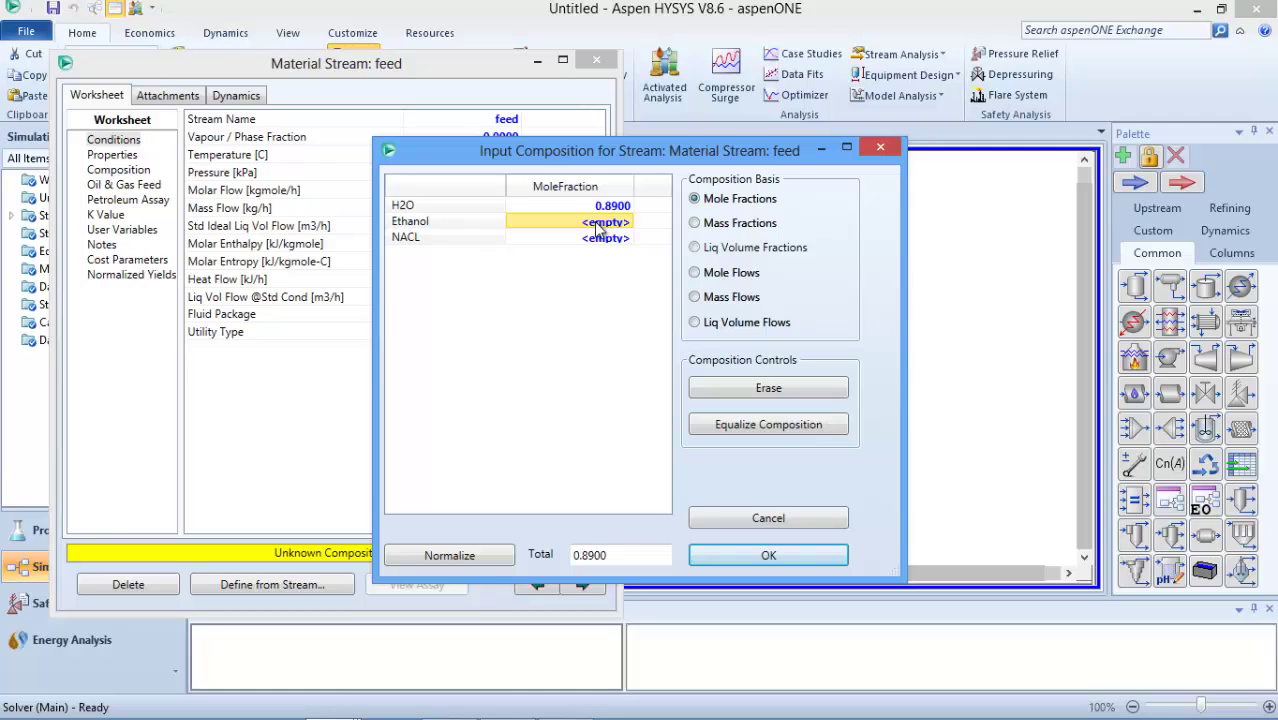
key("BackSpace")
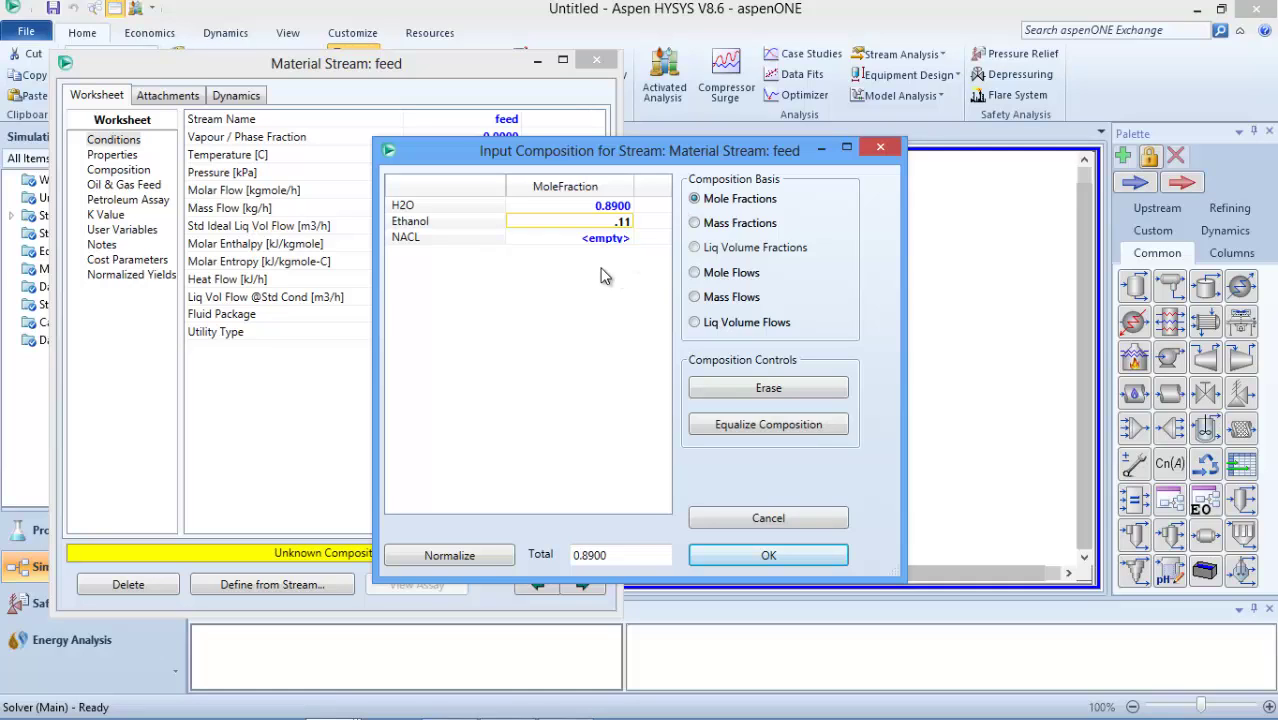
key("Return")
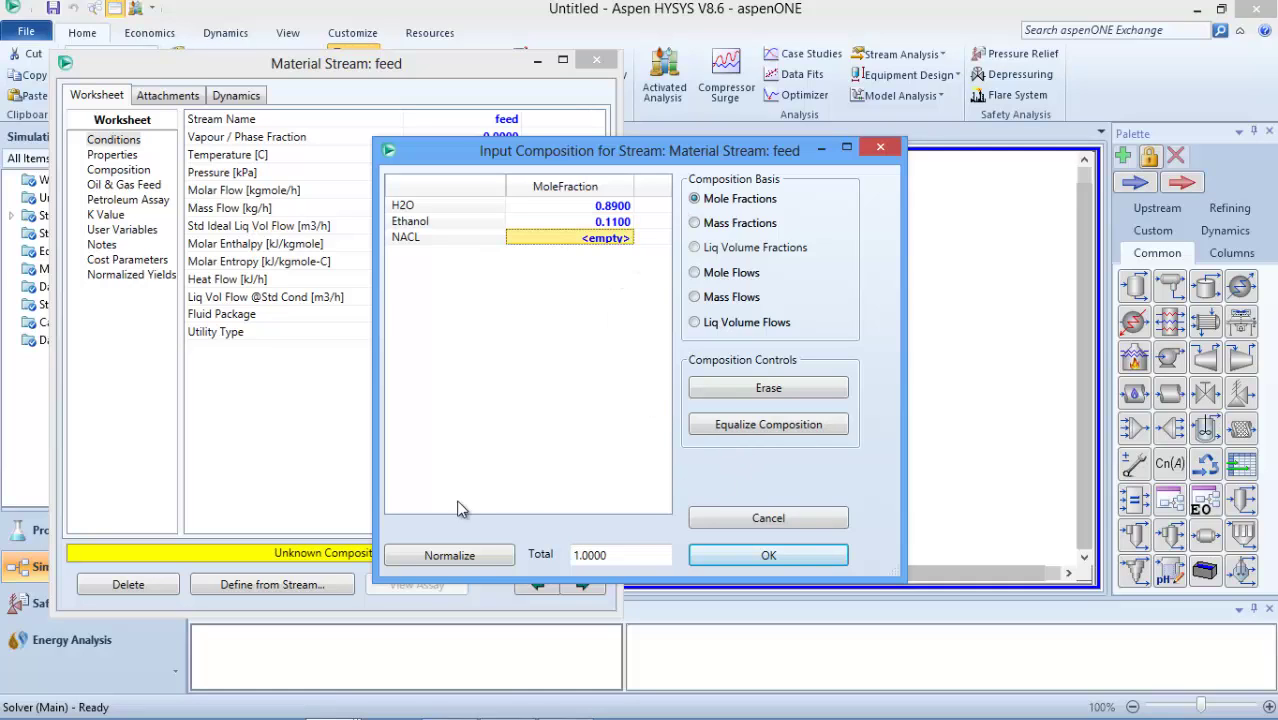
left_click(453, 558)
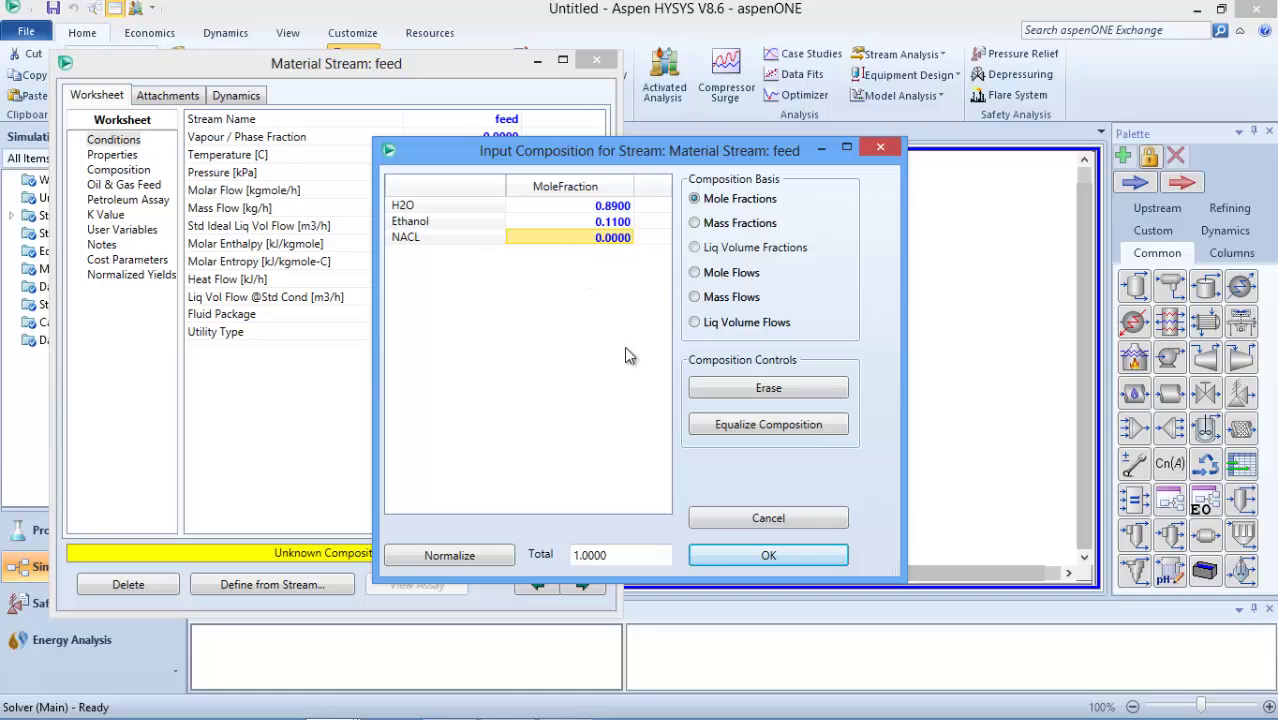
left_click(752, 561)
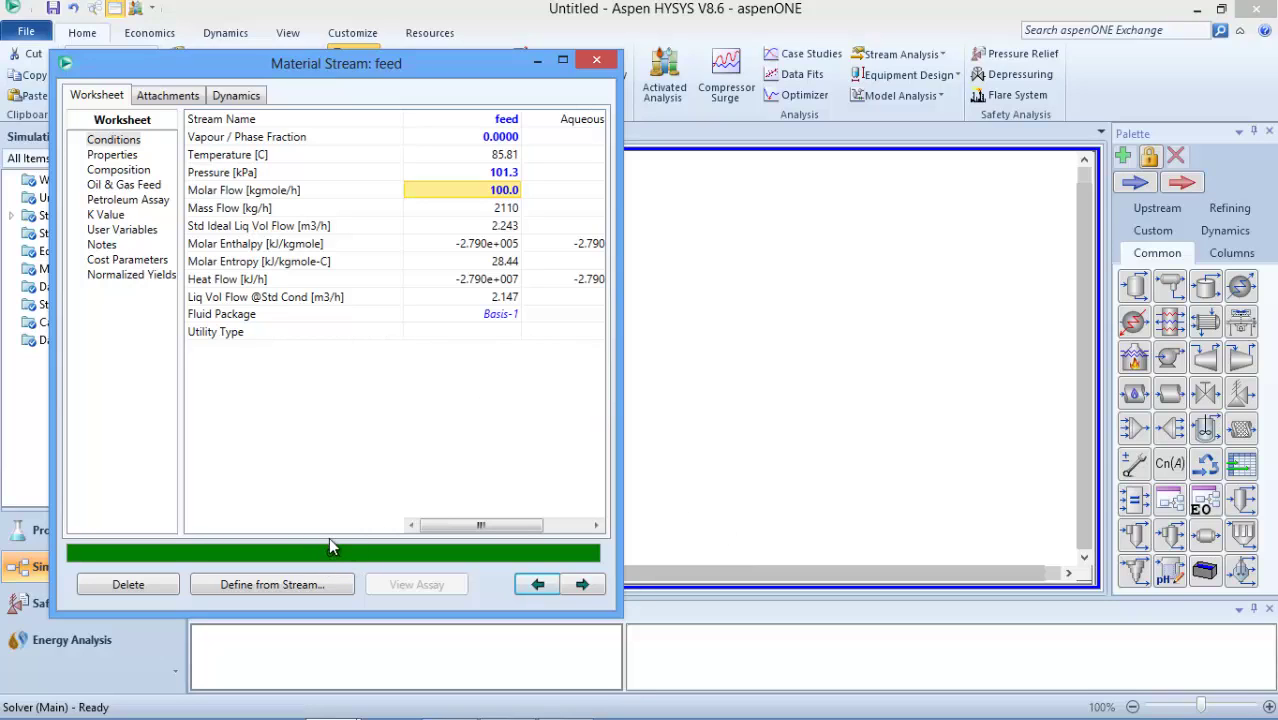
left_click(596, 64)
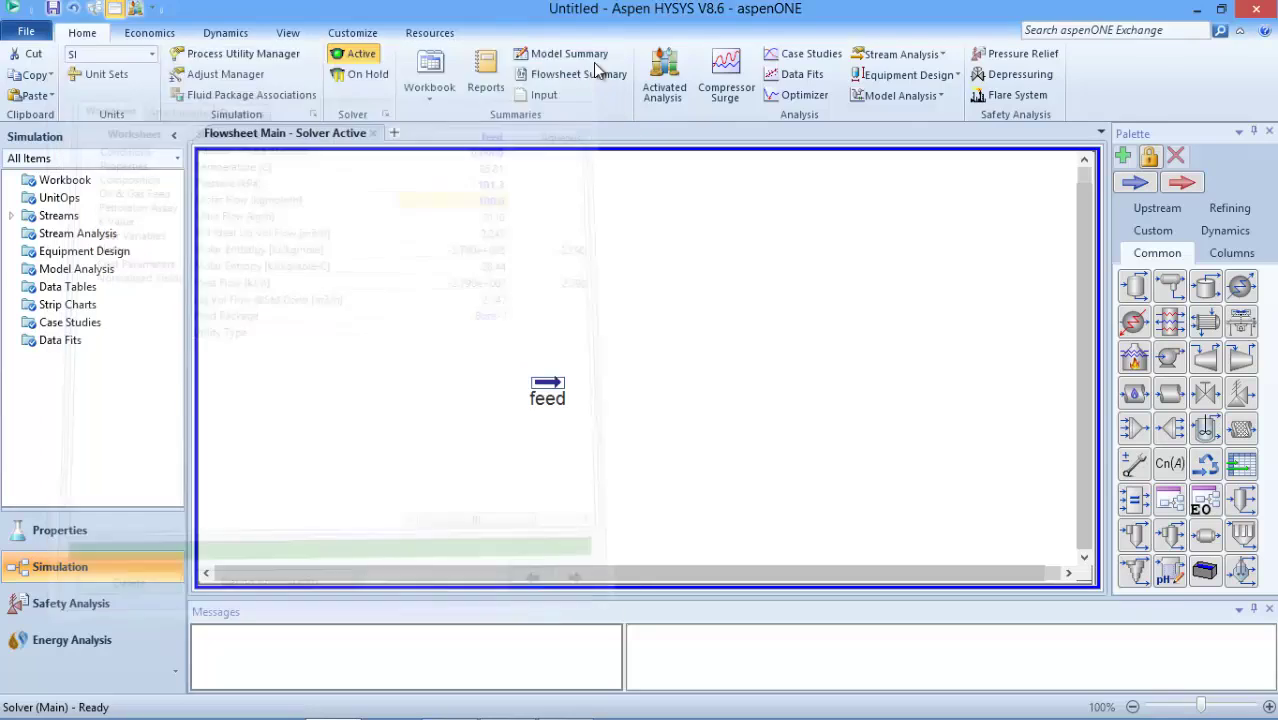
- Place a second material stream just above feed and name it salt
left_click(1134, 182)
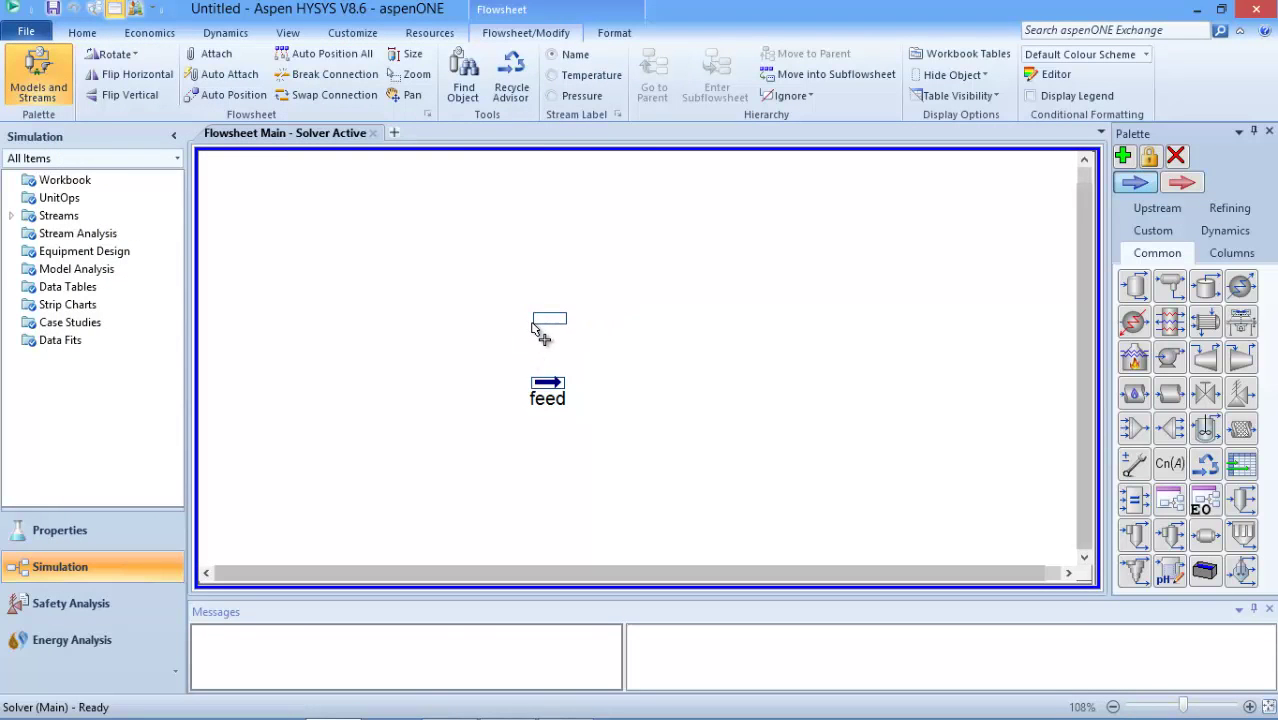
left_click(532, 326)
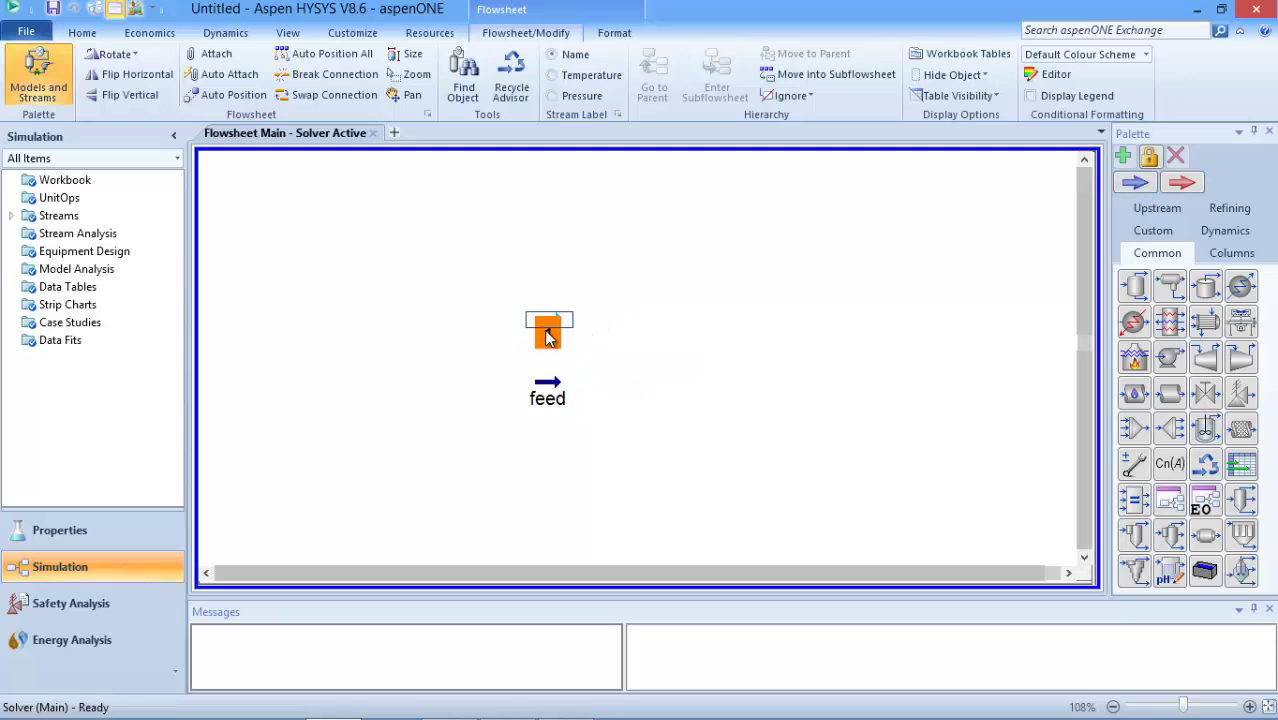
double_click(545, 327)
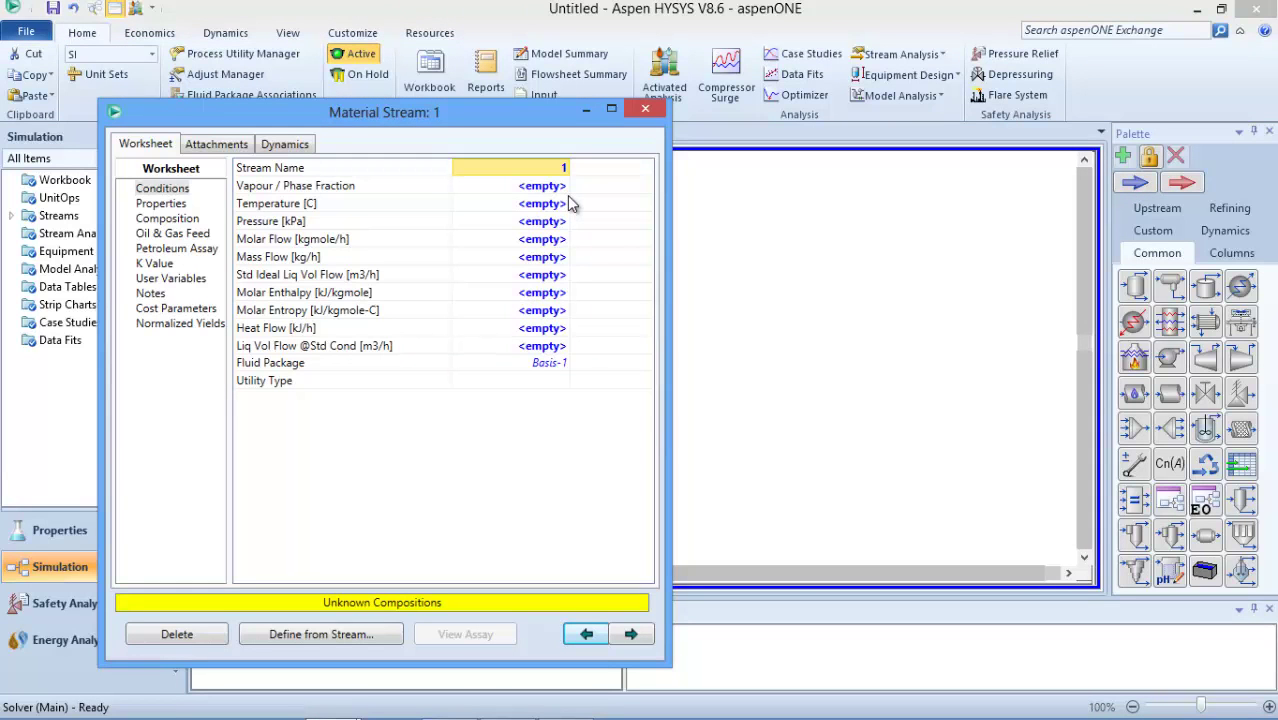
left_click(563, 171)
type("s")
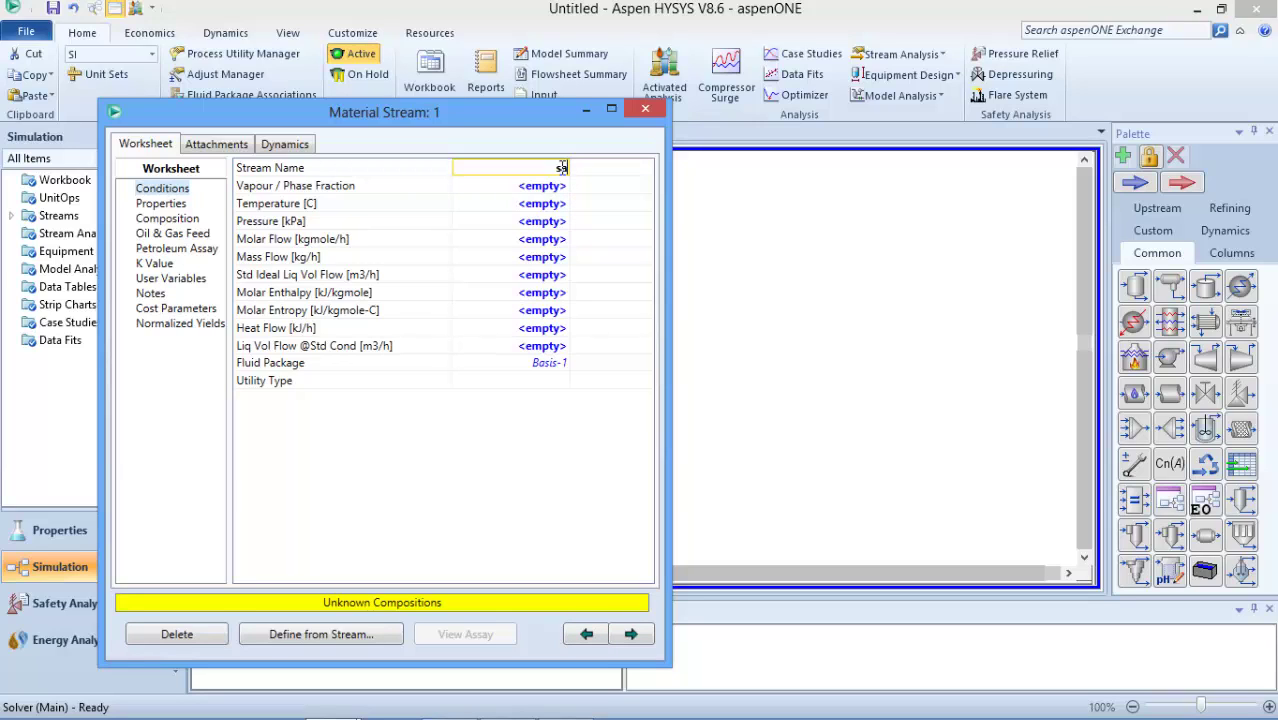
type("alt")
key("Return")
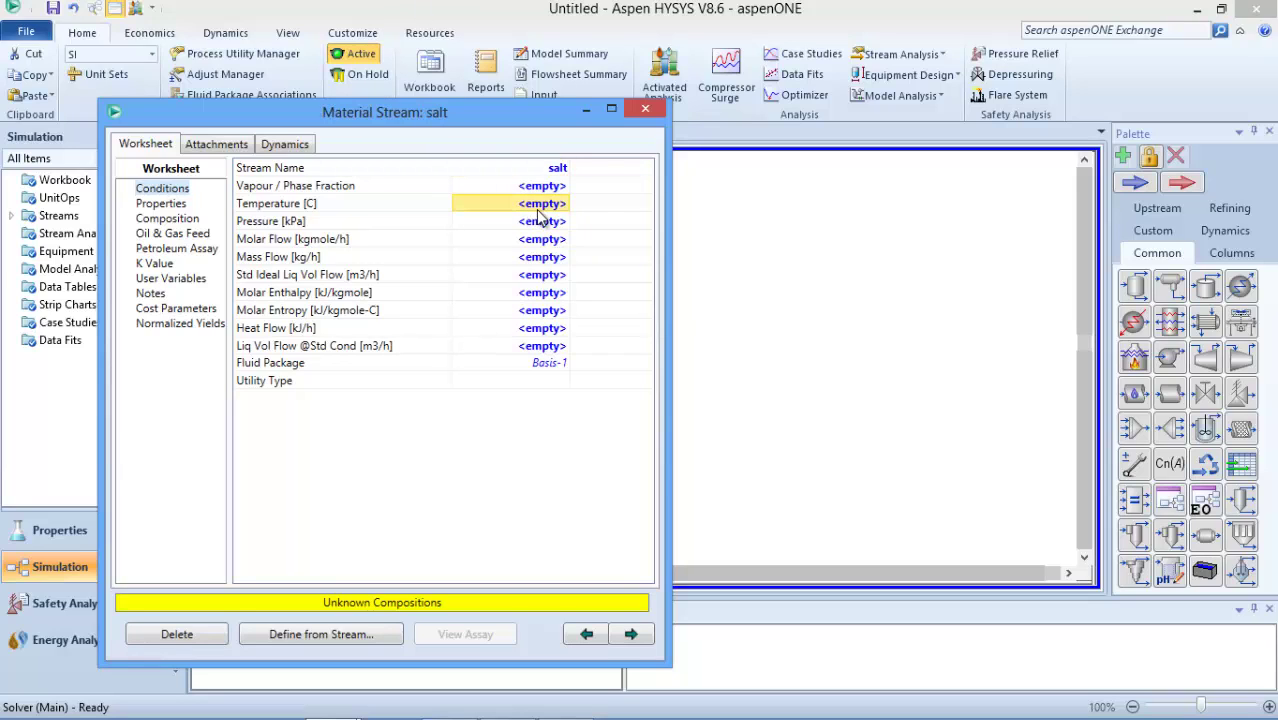
- Set the salt stream's vapour fraction to 0 and its pressure to 1 atm
left_click(537, 189)
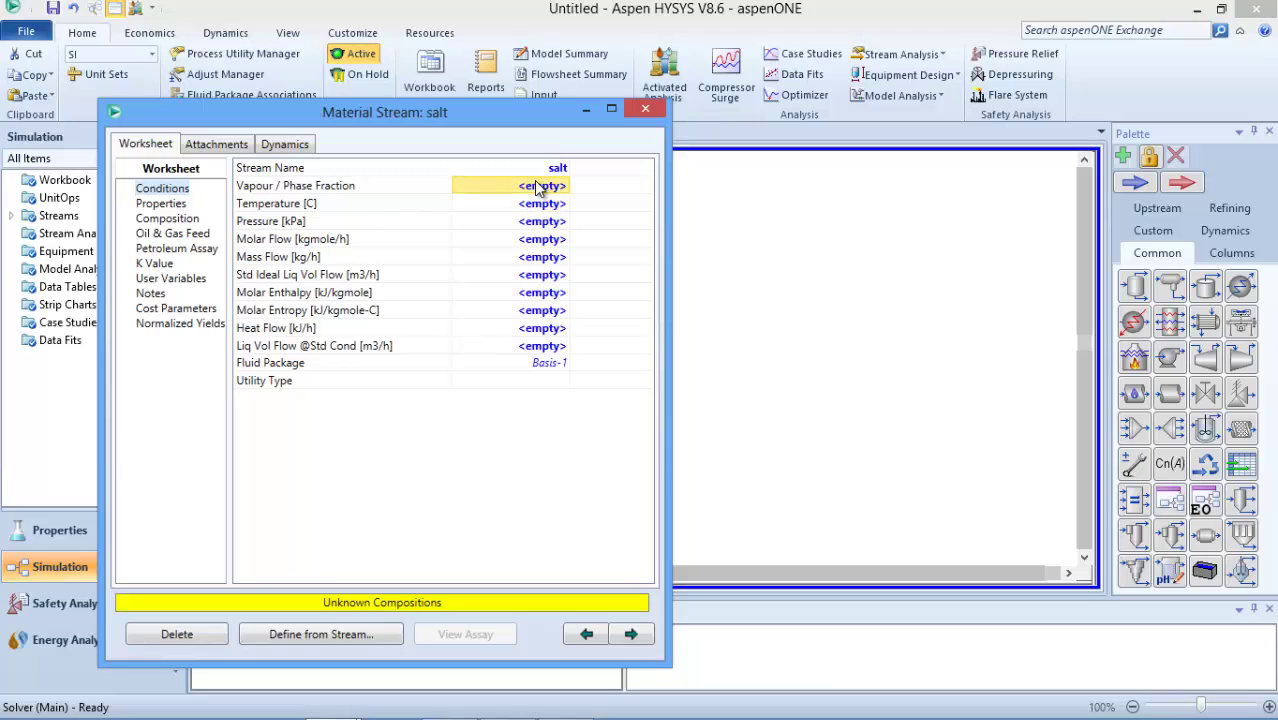
type("0")
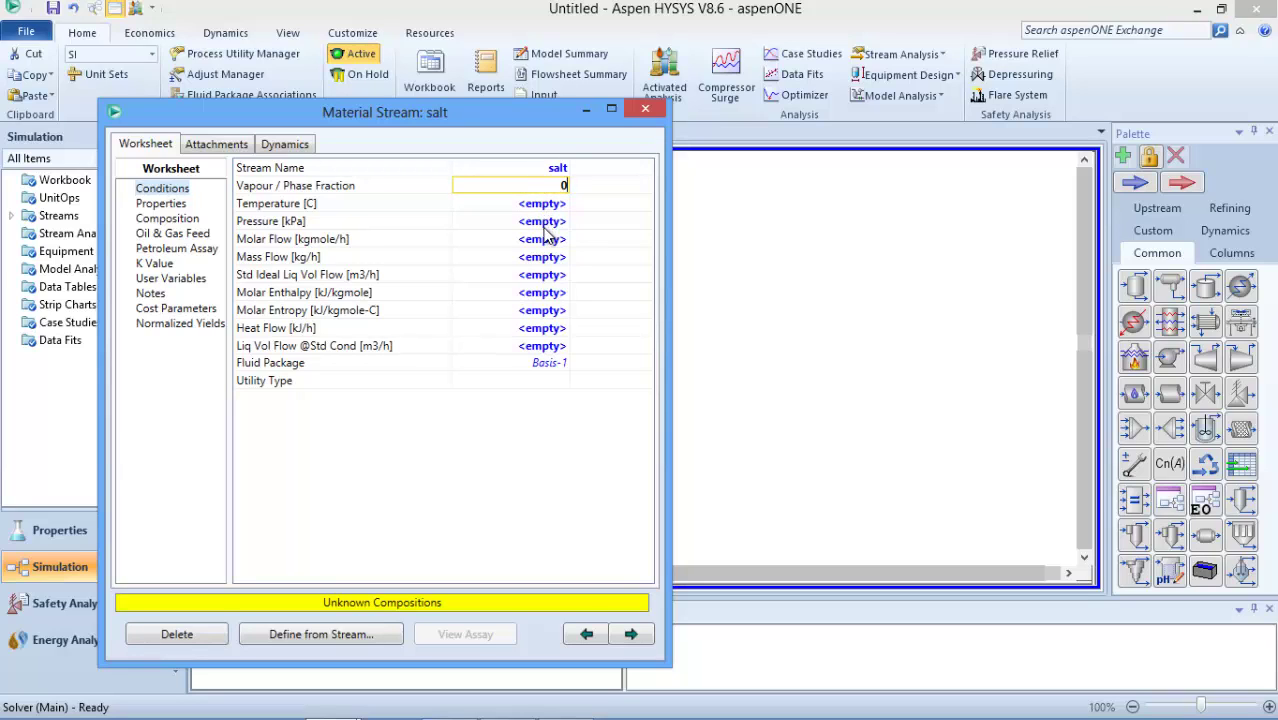
left_click(545, 224)
left_click(547, 230)
type("1")
left_click(665, 222)
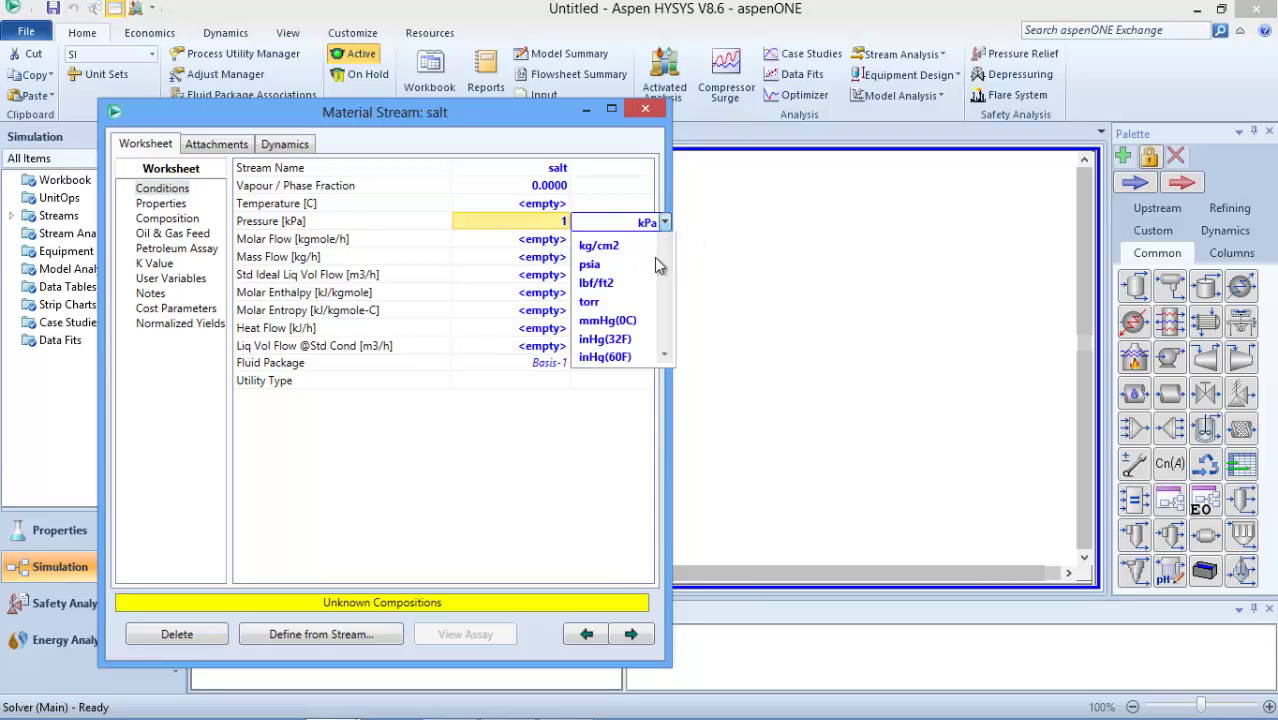
left_click(589, 379)
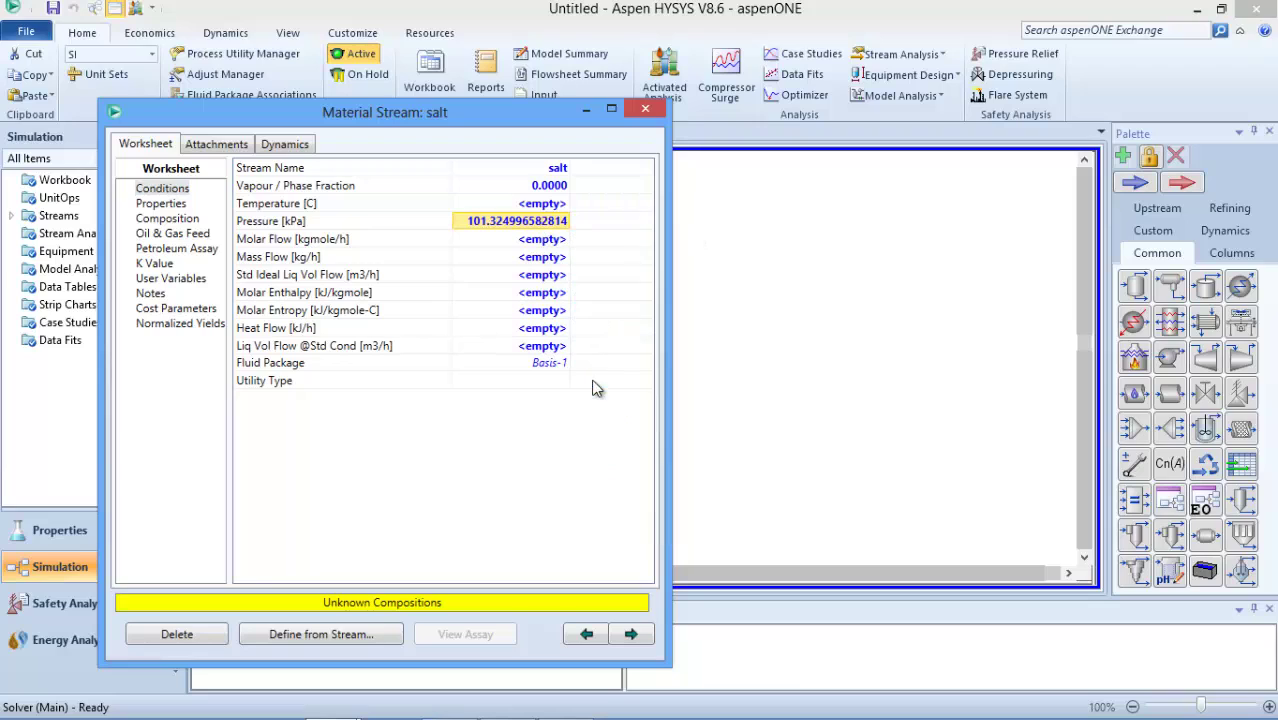
- Set the salt stream's molar flow to 1.5 kgmole/h
left_click(543, 243)
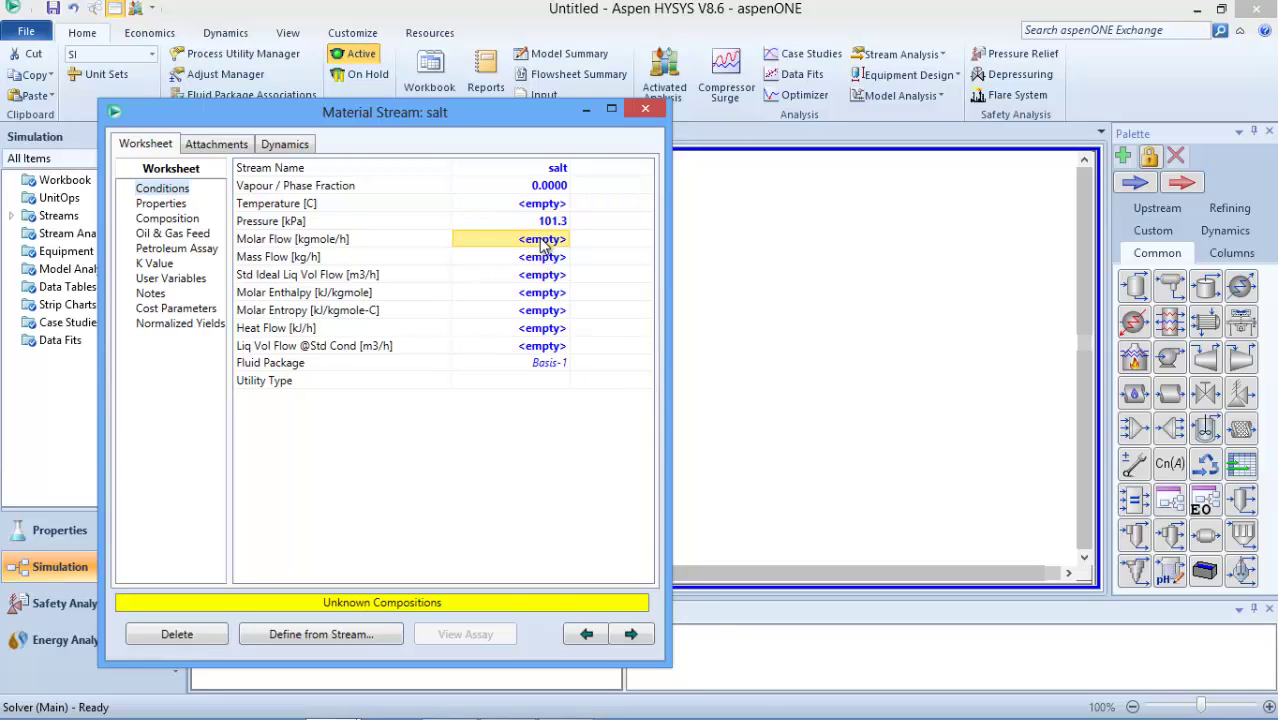
type("1.5")
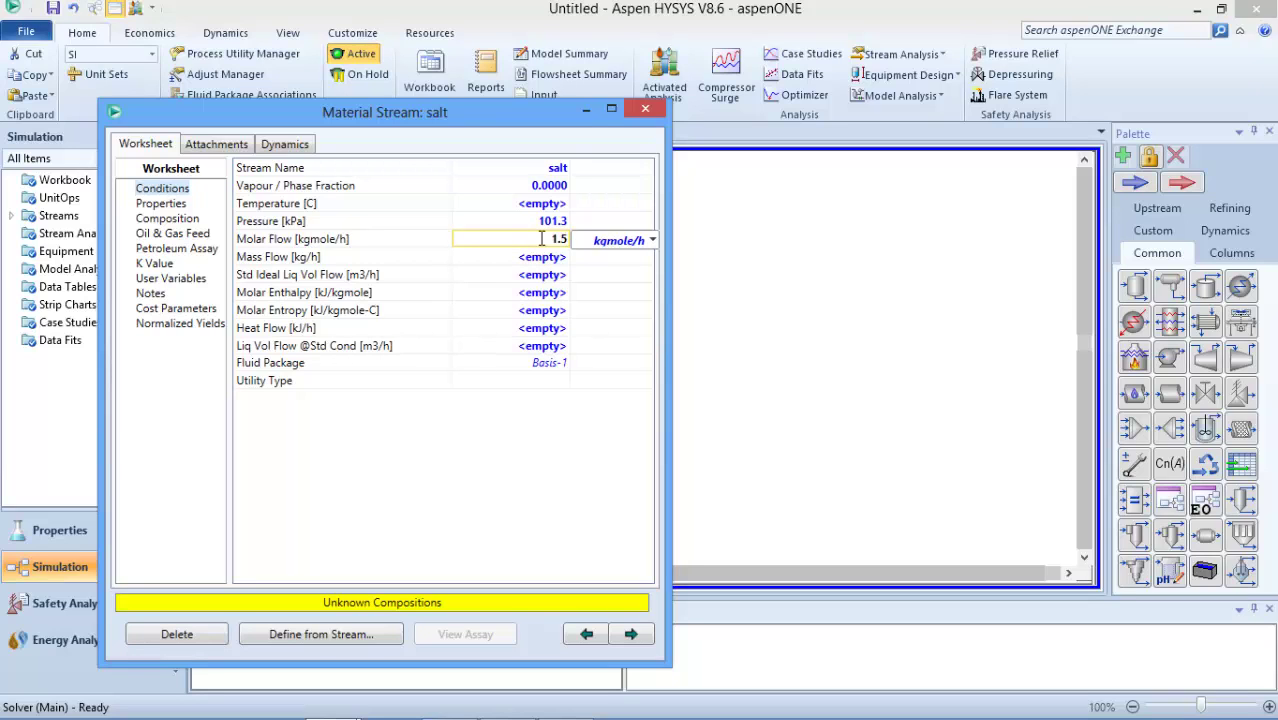
key("Return")
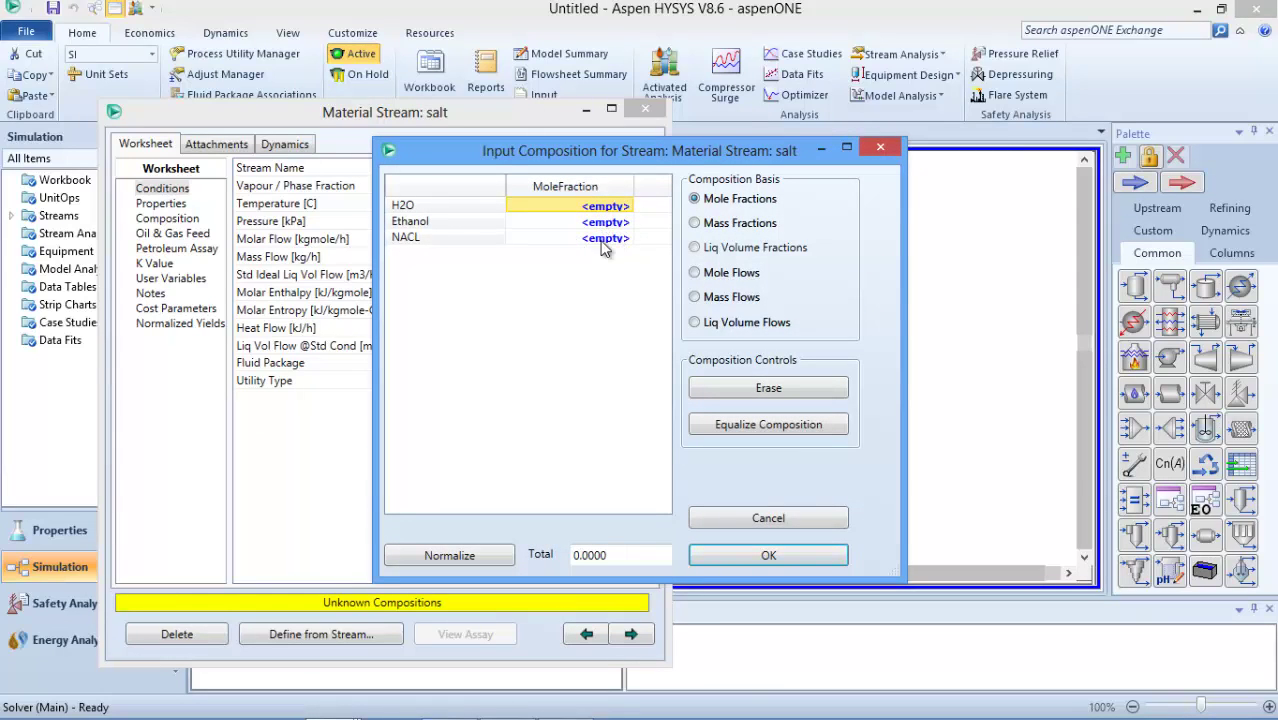
- Define the salt stream's composition with an NACL mole fraction of 1, normalize it, and close the stream's properties
left_click(602, 240)
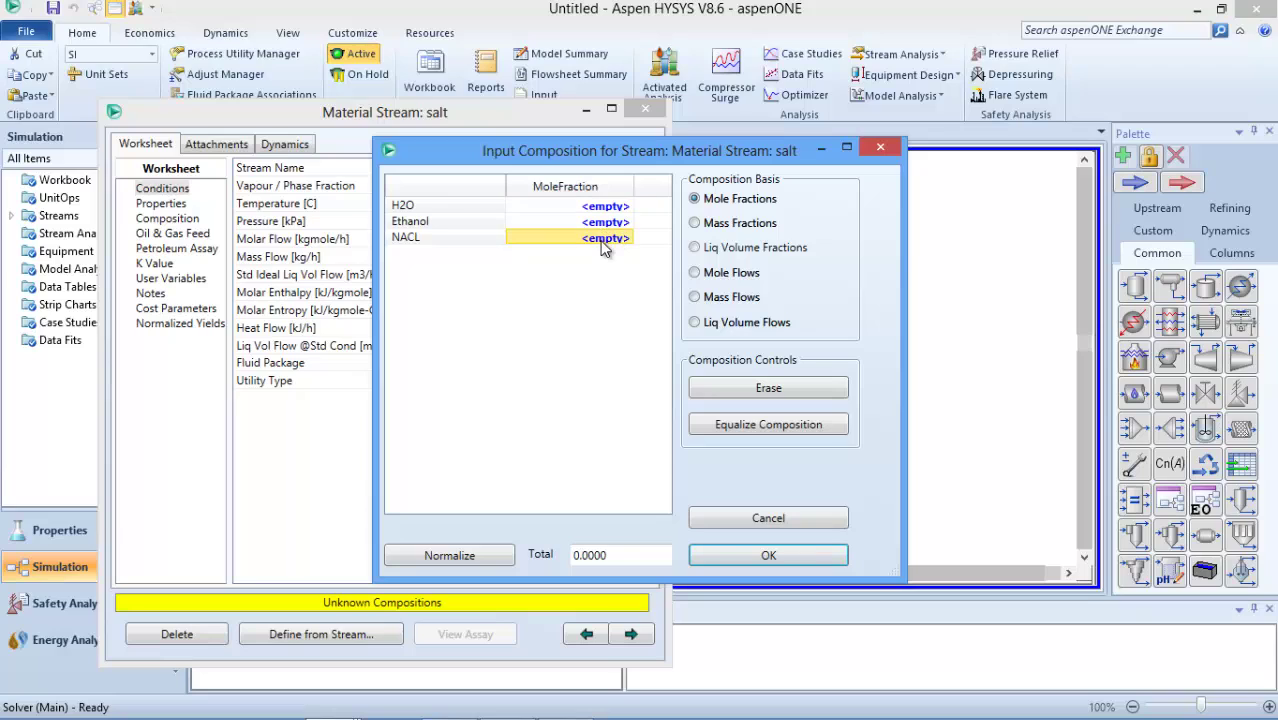
type("1")
key("Return")
left_click(451, 556)
left_click(767, 558)
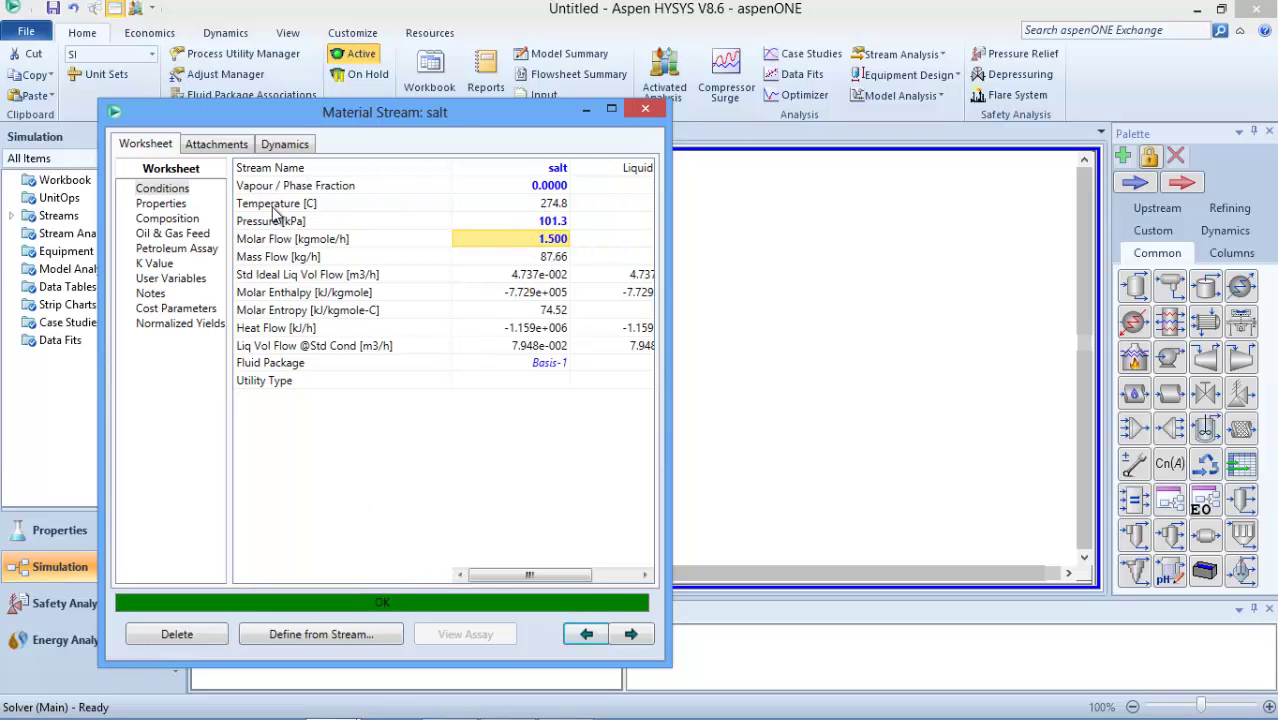
mouse_move(563, 213)
left_click(645, 112)
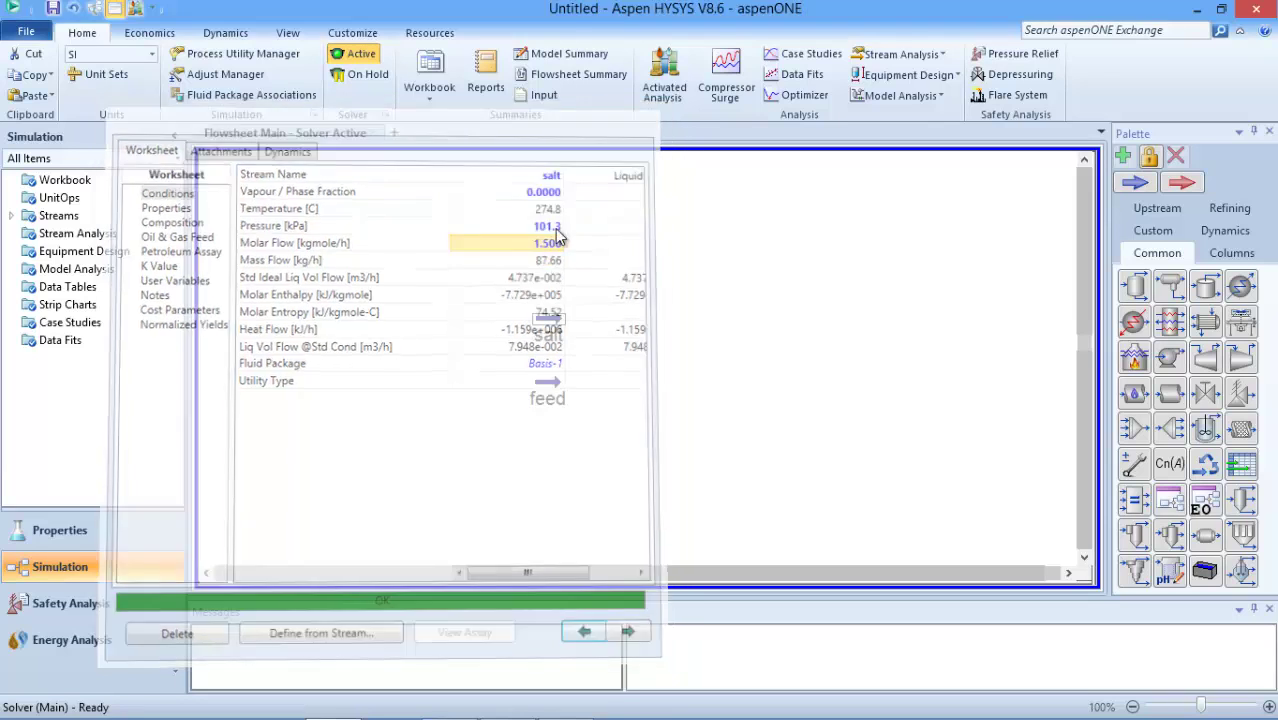
- Move the feed stream slightly up on the flowsheet, closer to the salt stream
left_click(550, 388)
left_click_drag(550, 386, 550, 373)
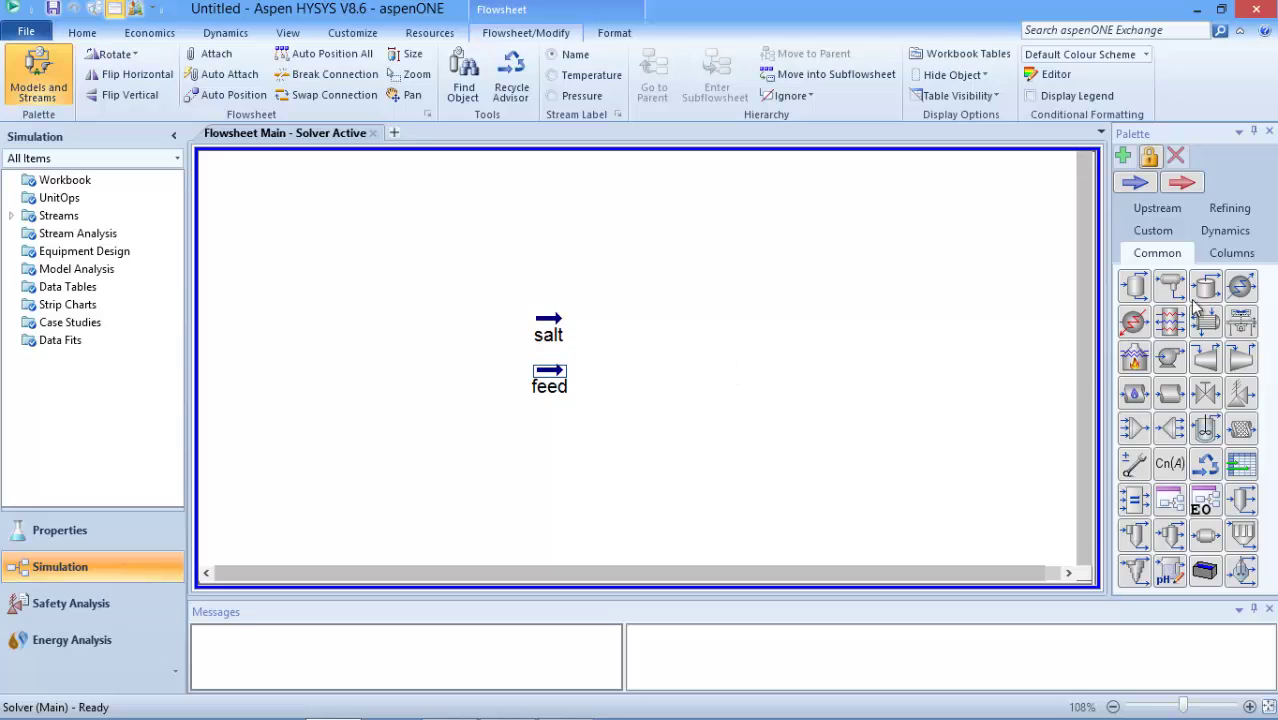
- Add a Distillation Column Sub-Flowsheet beside the salt and feed streams and open its input expert
left_click(1231, 257)
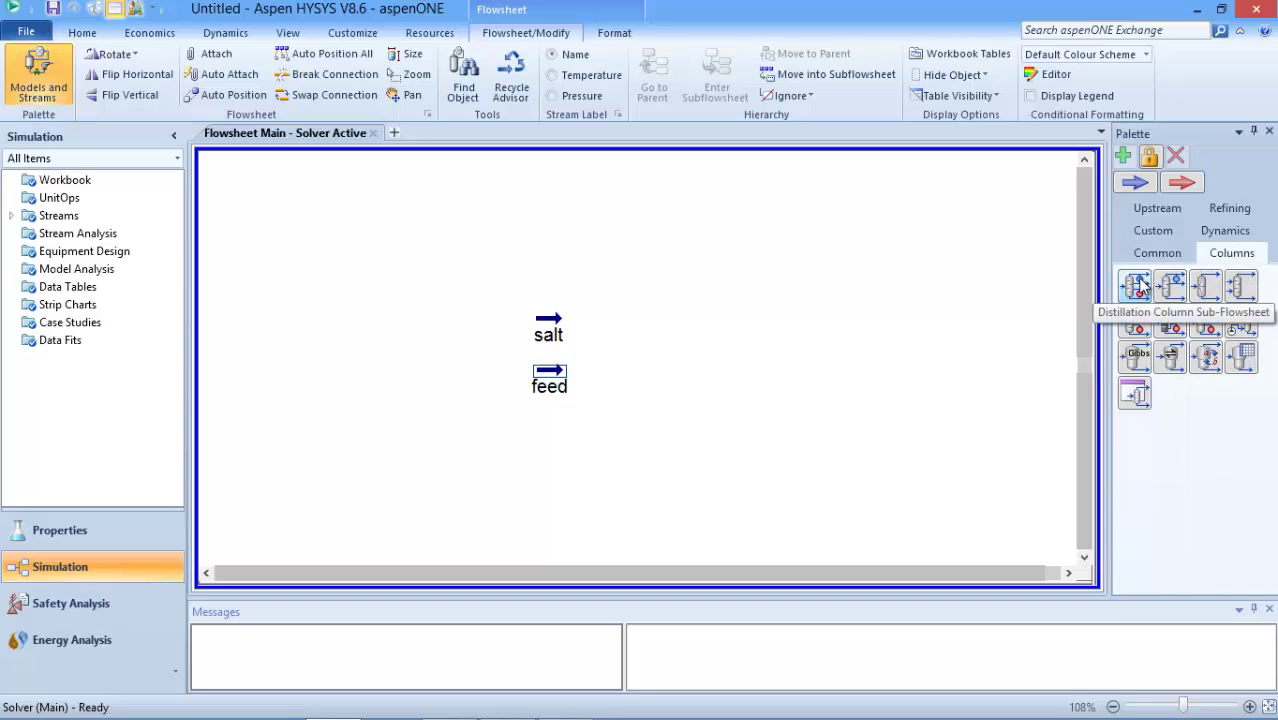
left_click_drag(1140, 285, 581, 366)
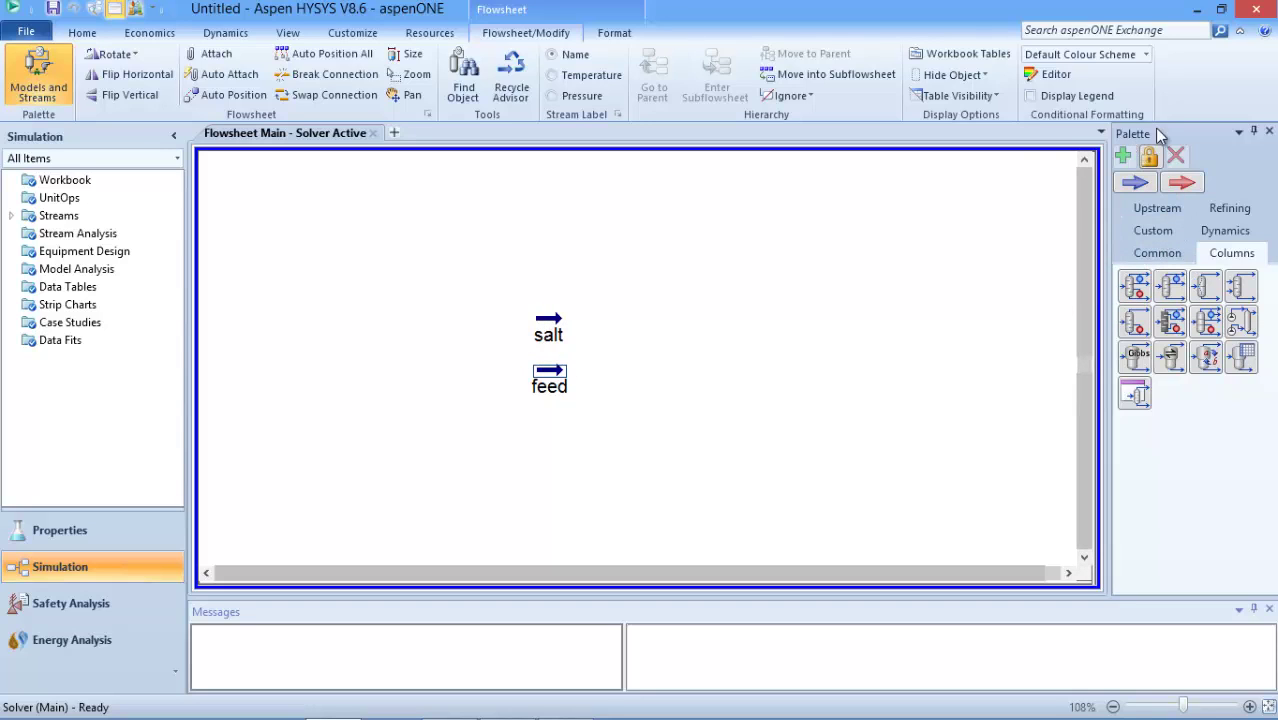
left_click(1157, 252)
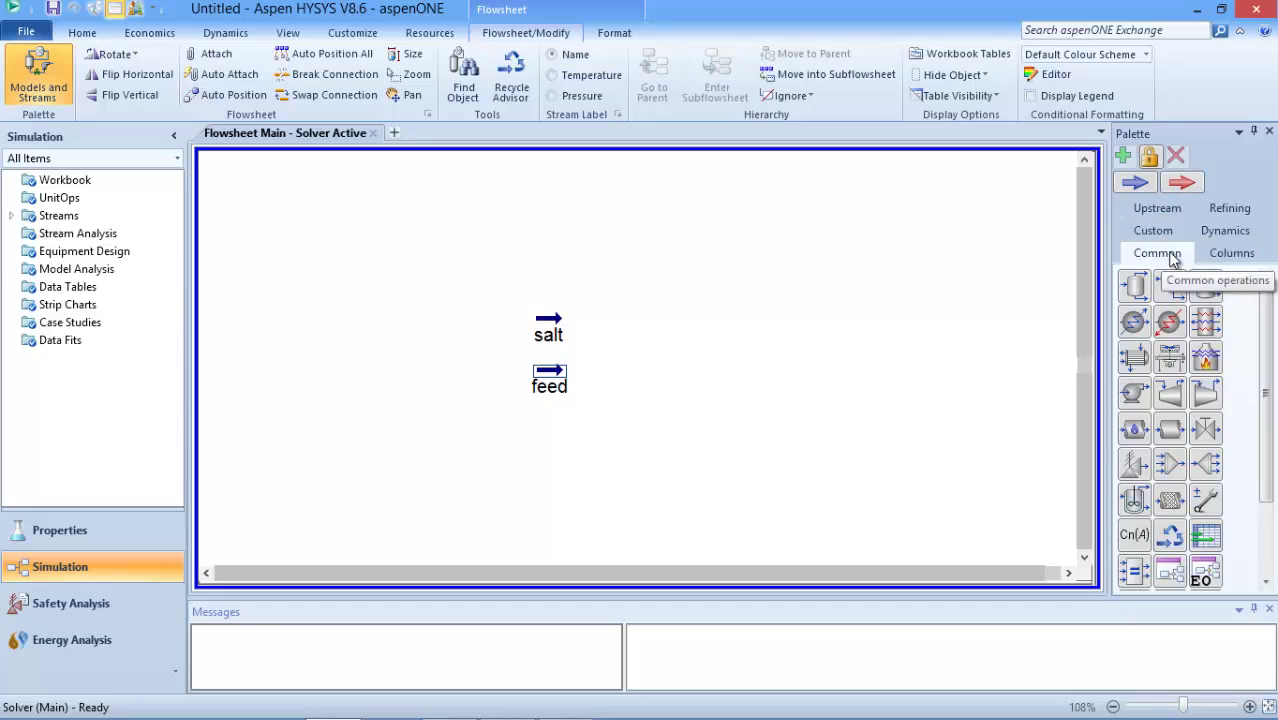
left_click(1229, 254)
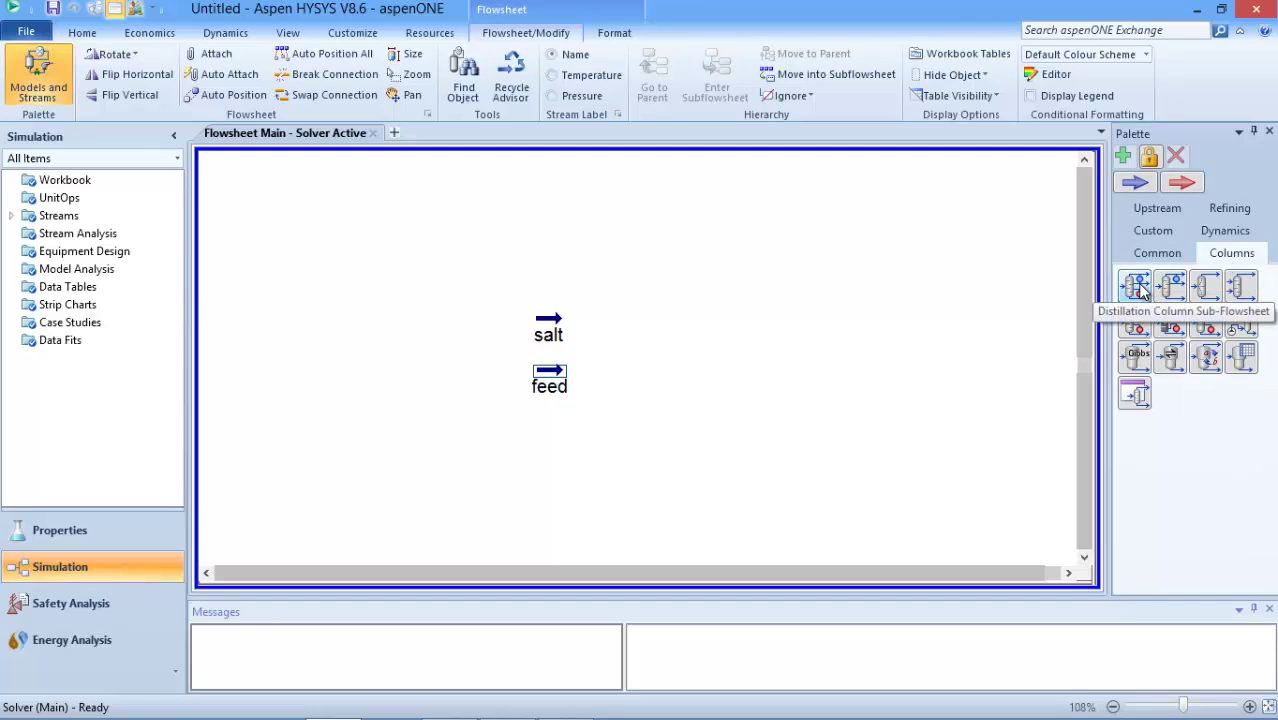
left_click_drag(1137, 287, 664, 440)
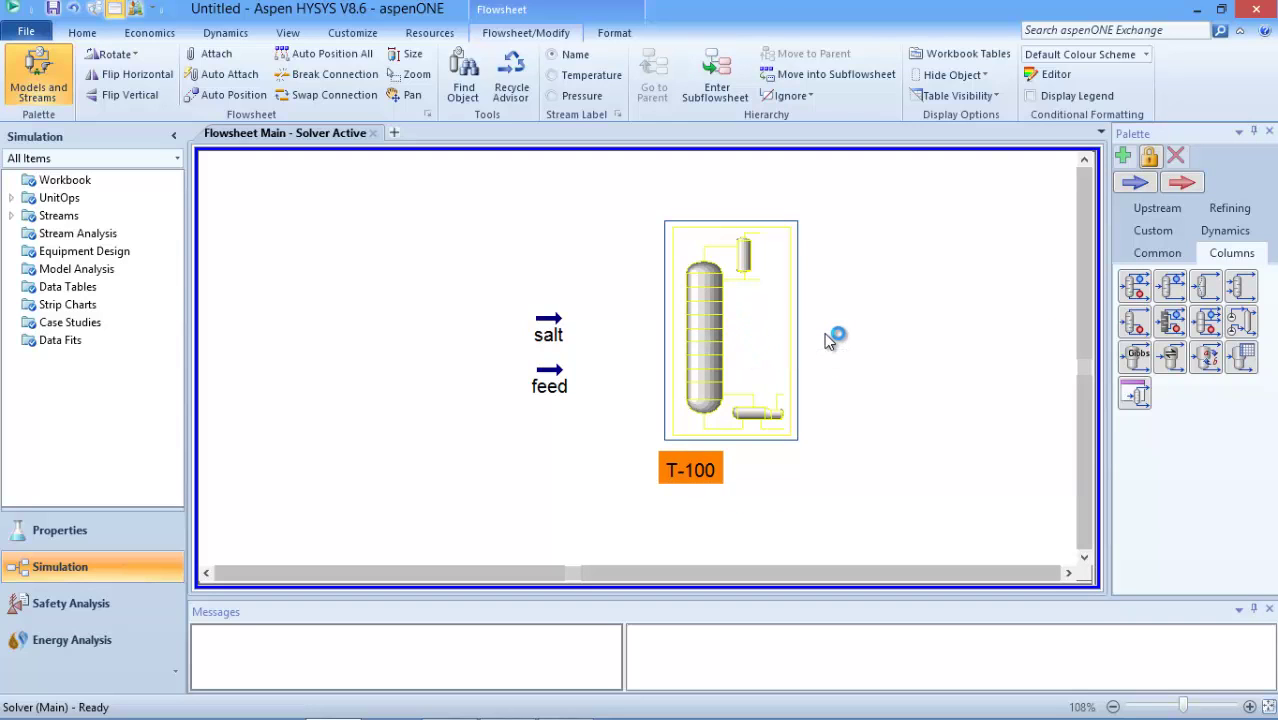
double_click(727, 333)
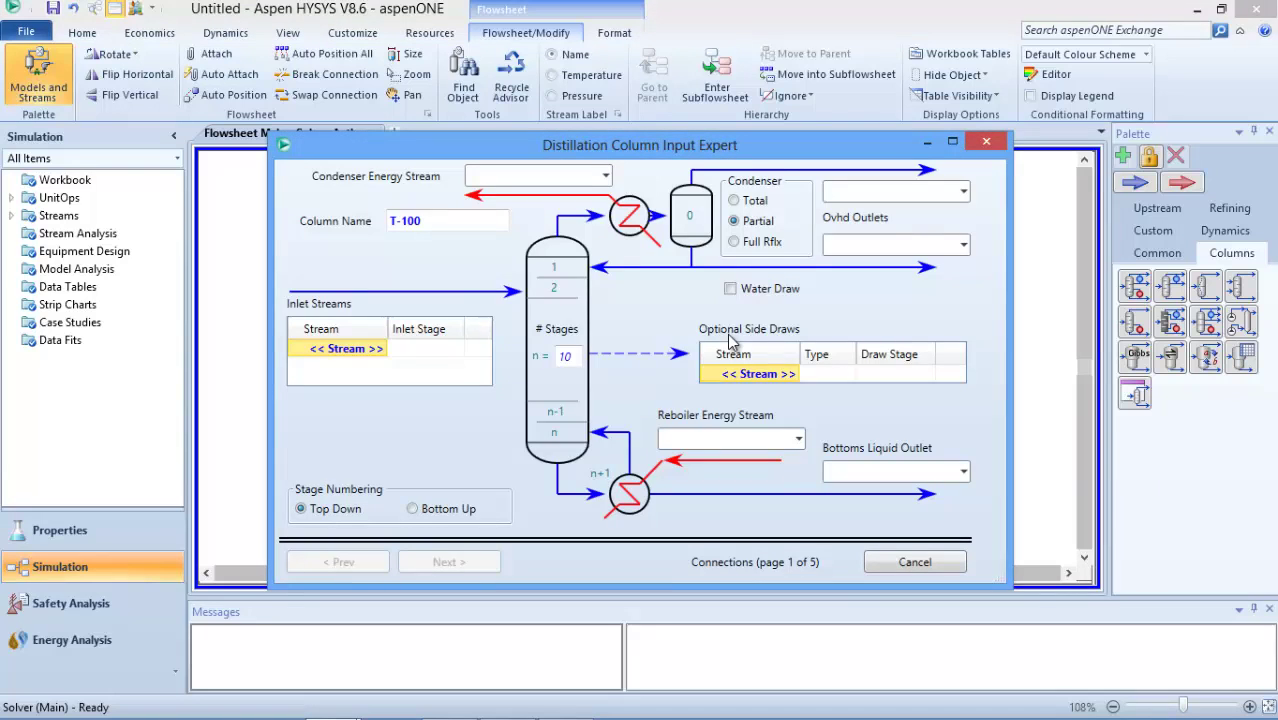
- Look up the theoretical stage number in the paper and set the column's number of stages to 30
left_click(430, 708)
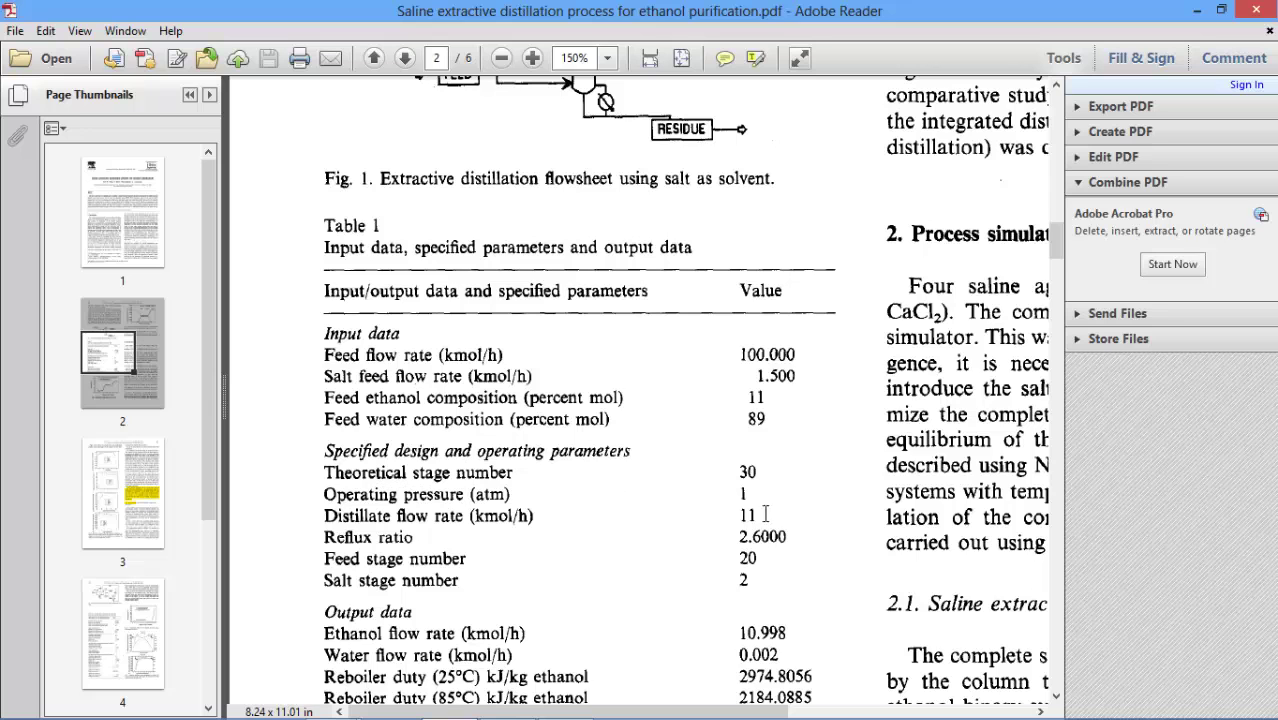
left_click(1197, 9)
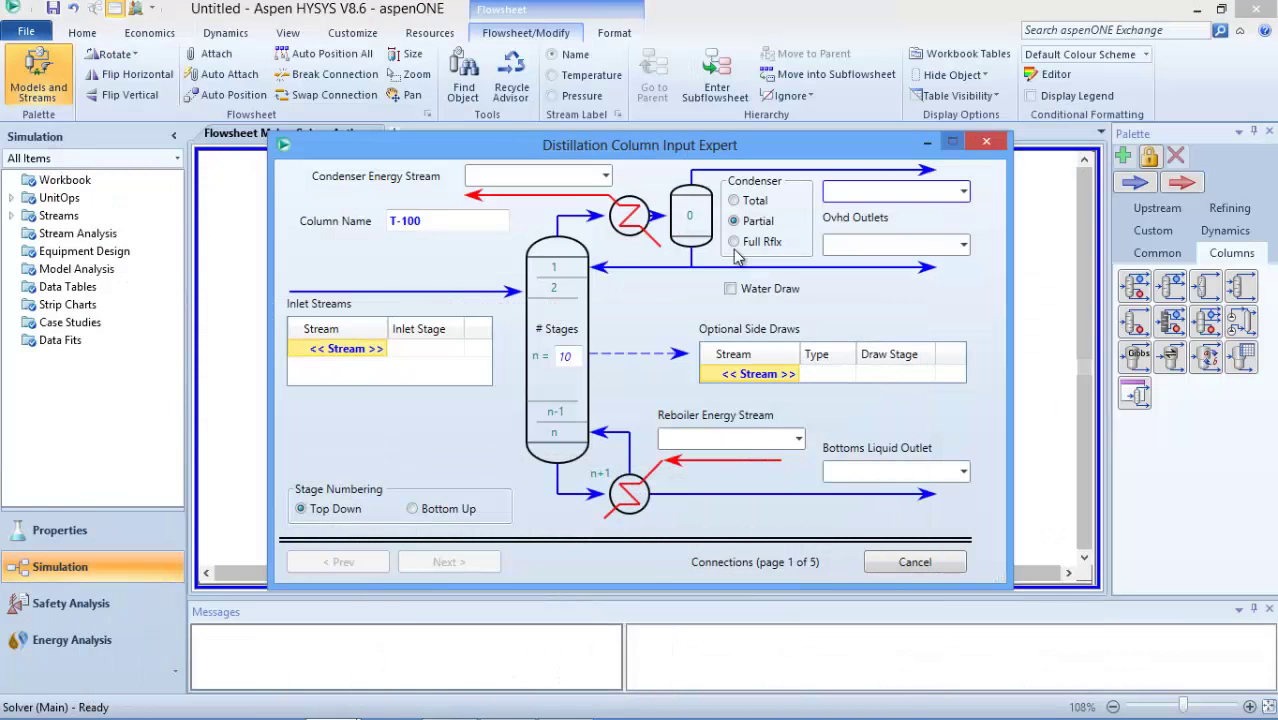
left_click(575, 358)
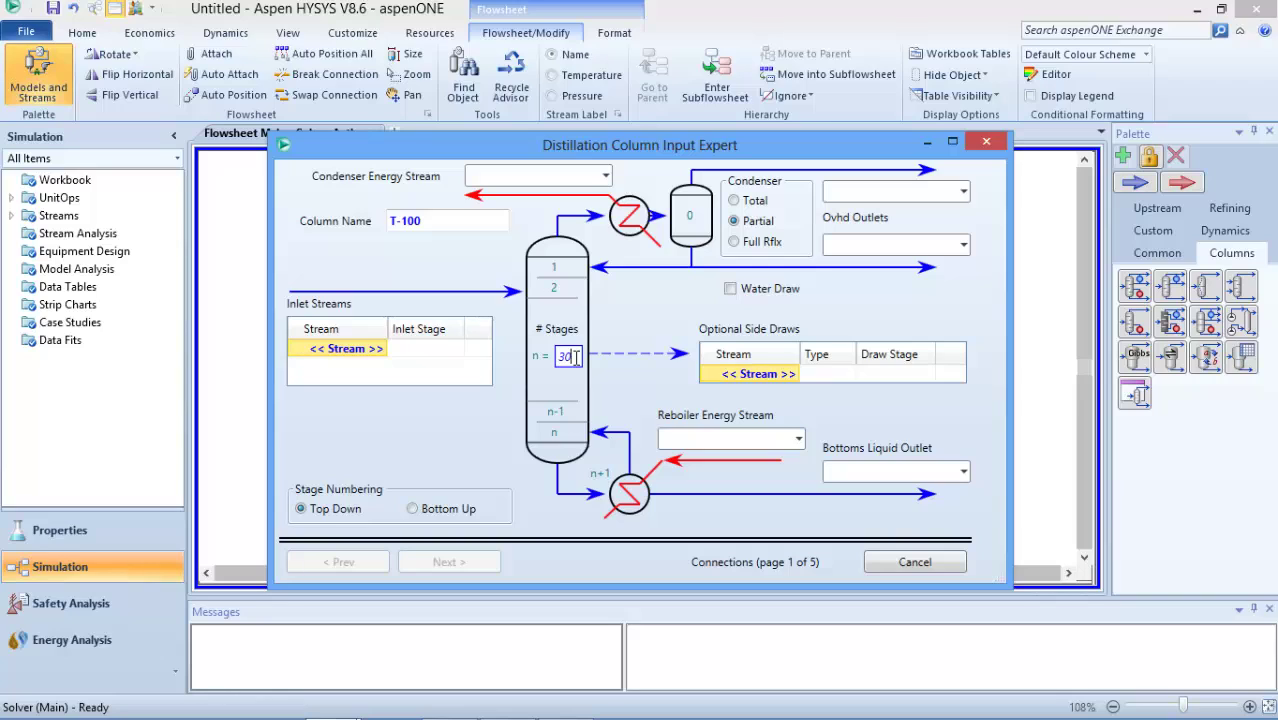
- Attach the salt stream as a column inlet at stage 2 of the main tower, as given in the paper's Table 1
left_click(377, 350)
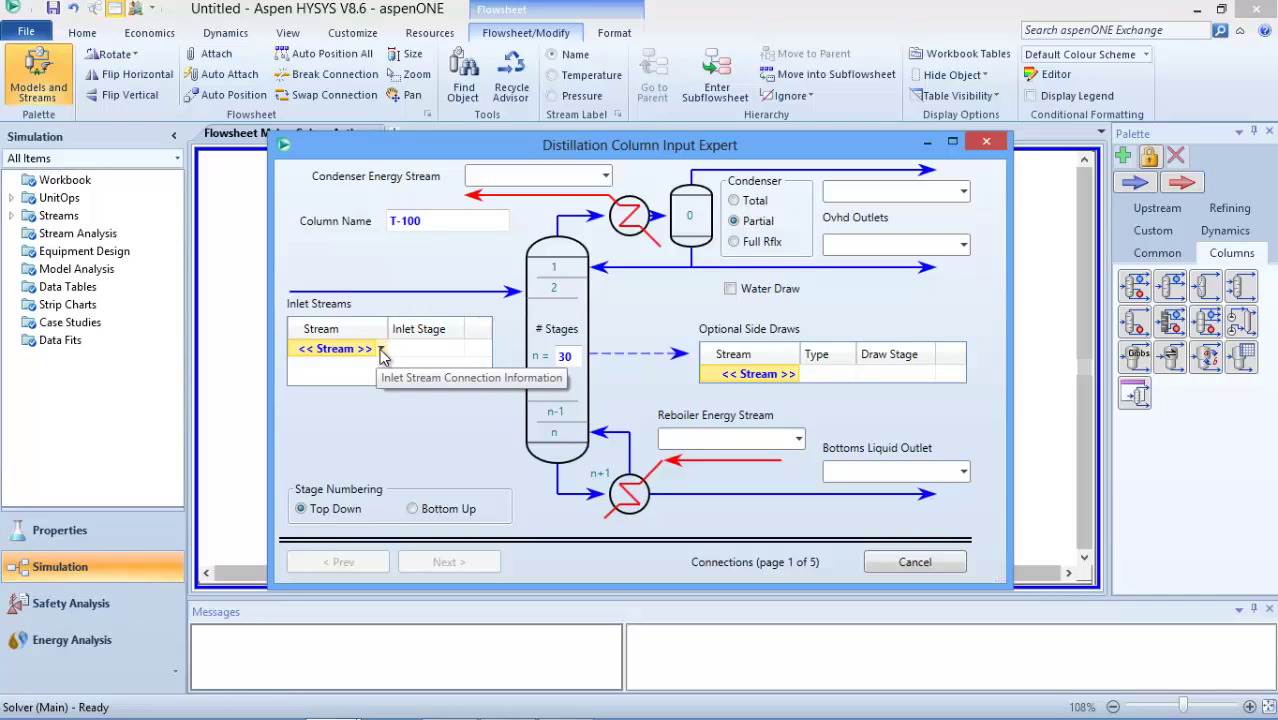
left_click(380, 349)
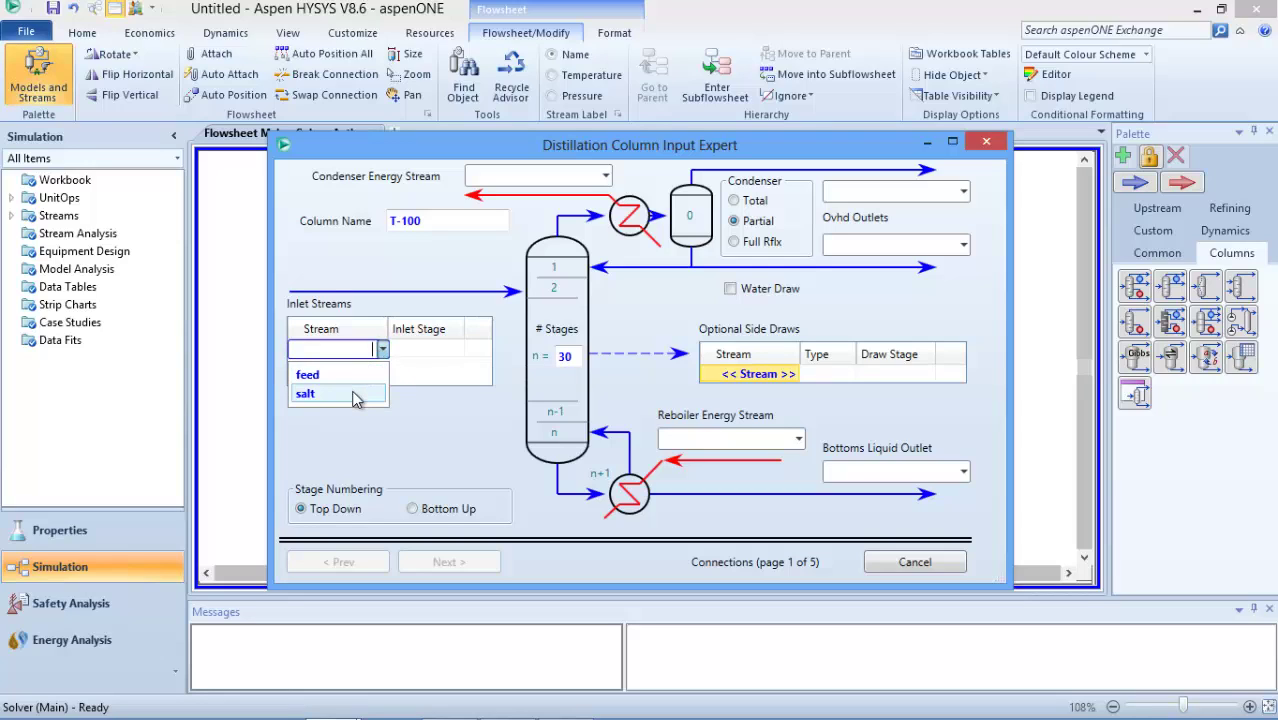
left_click(354, 395)
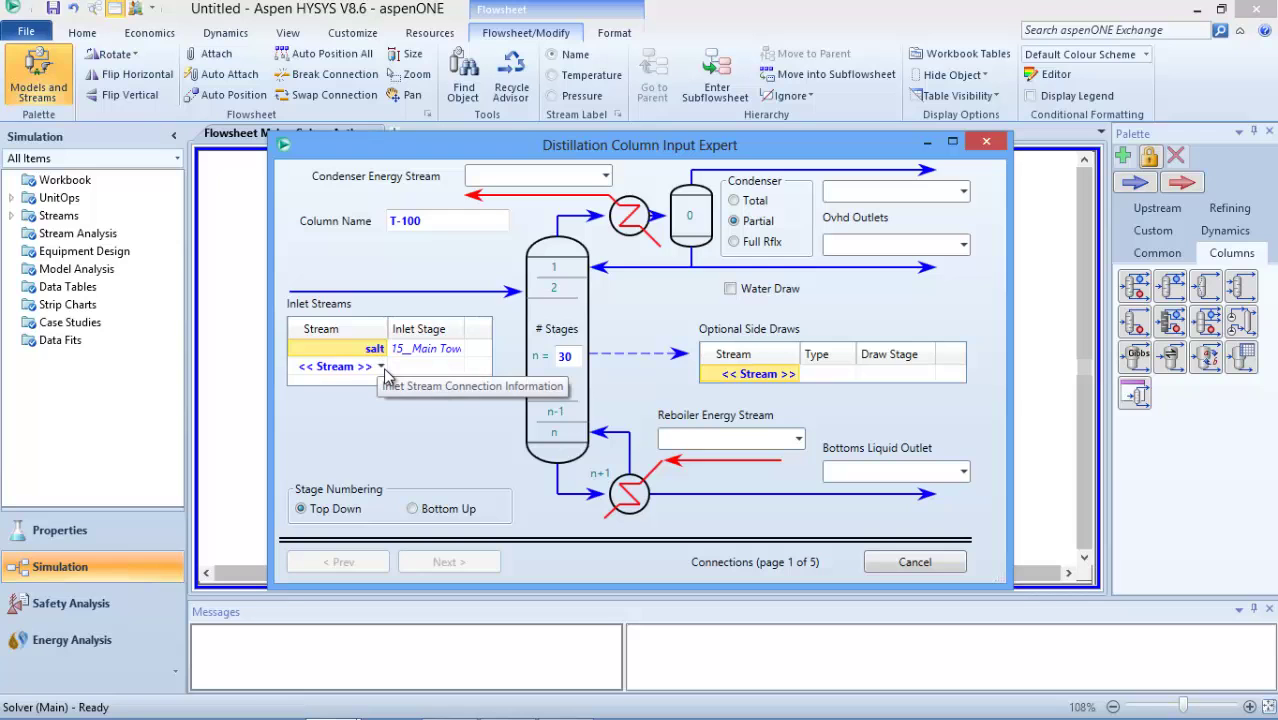
mouse_move(424, 707)
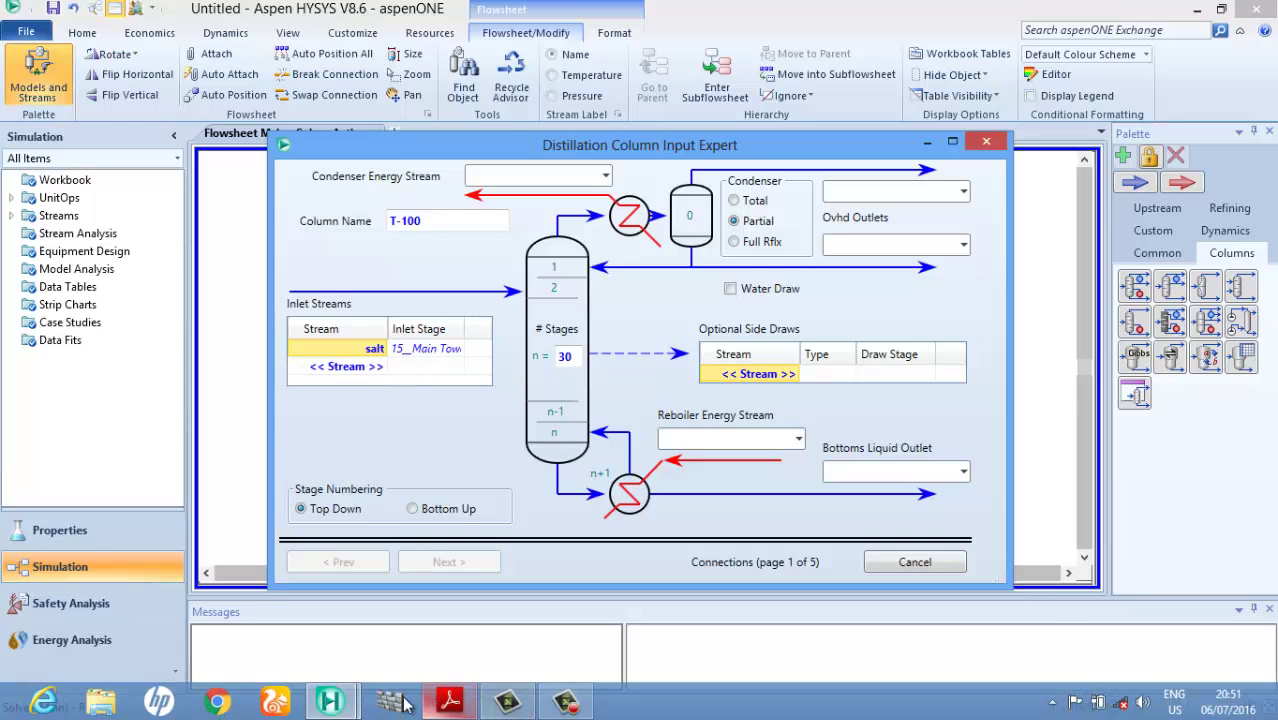
left_click(447, 703)
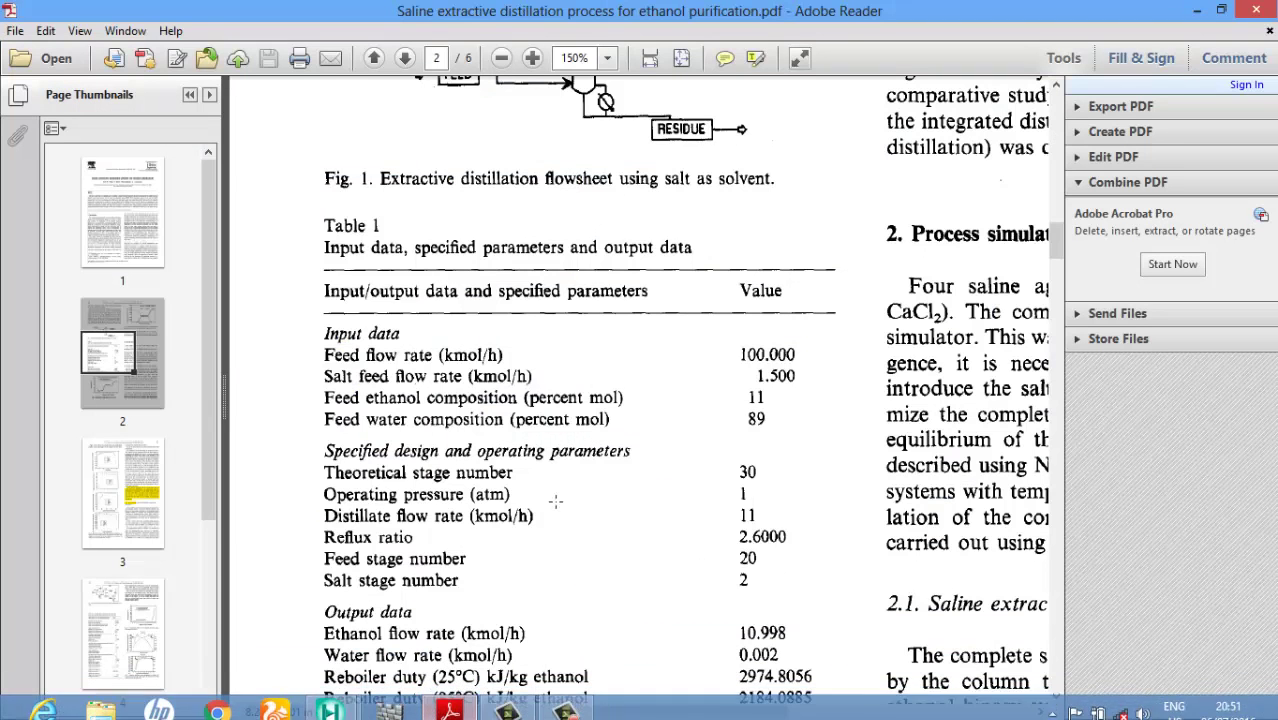
scroll(559, 502, "down", 1)
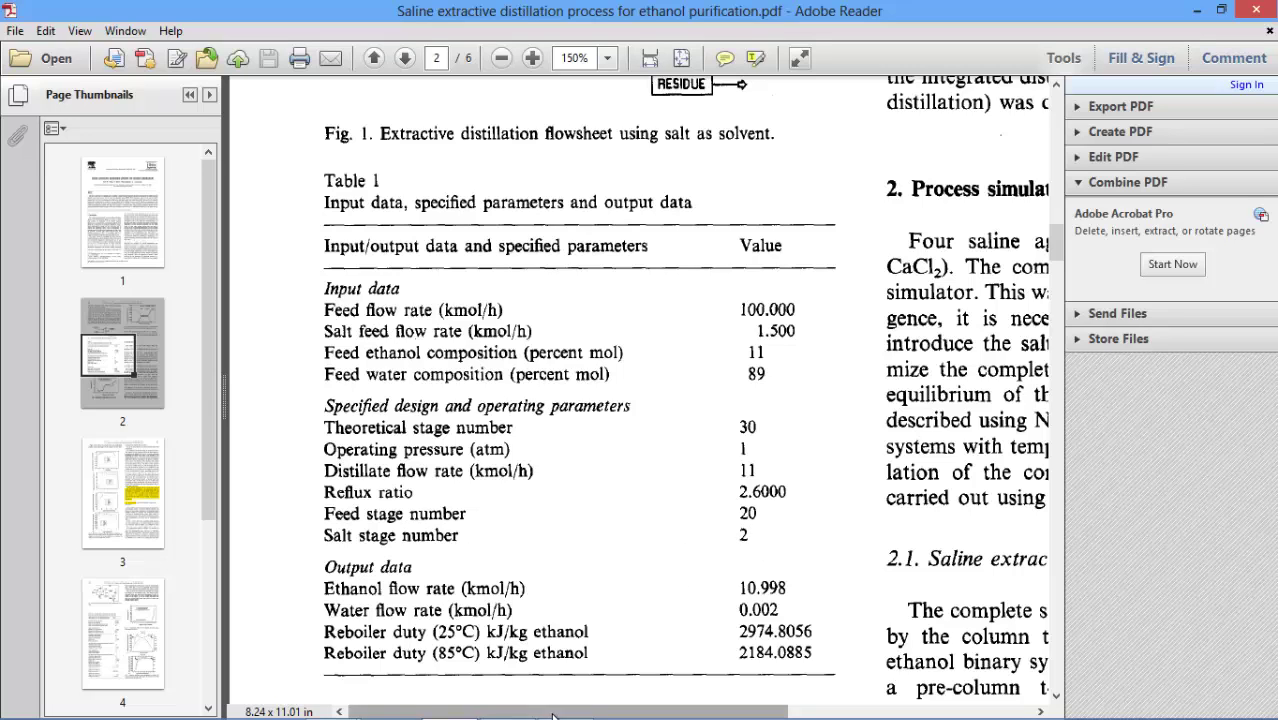
left_click(455, 703)
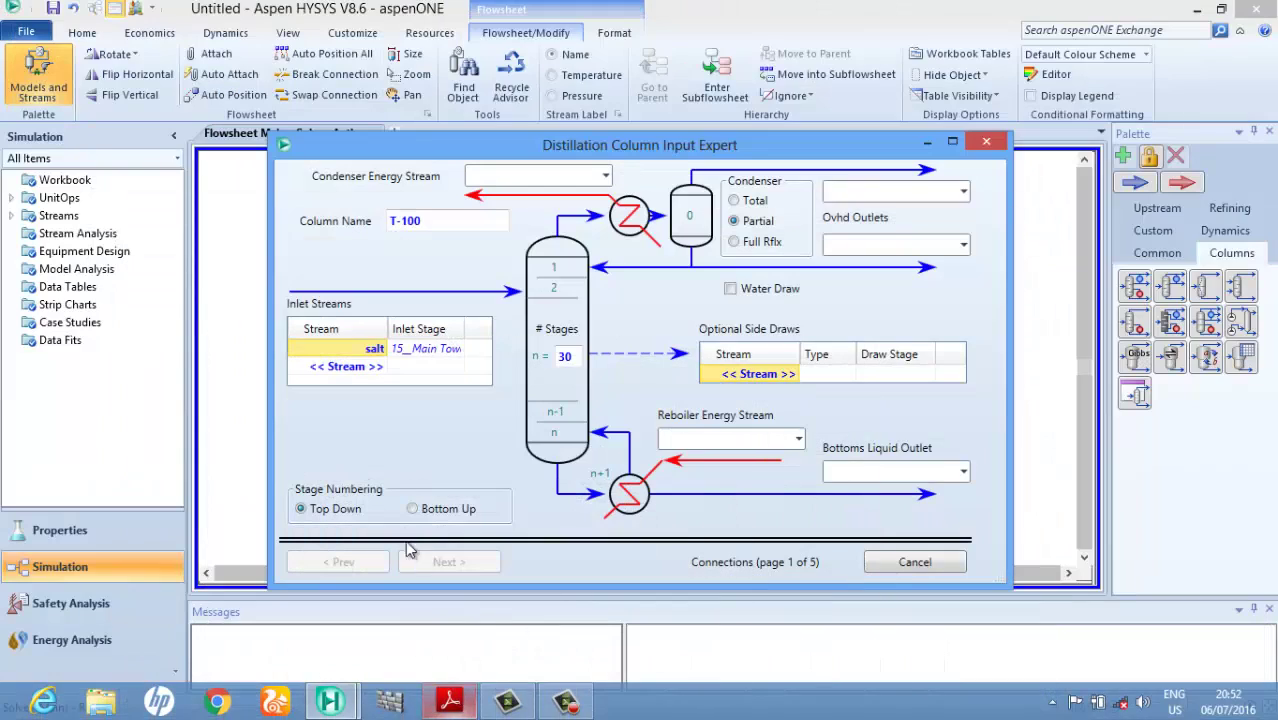
left_click(403, 357)
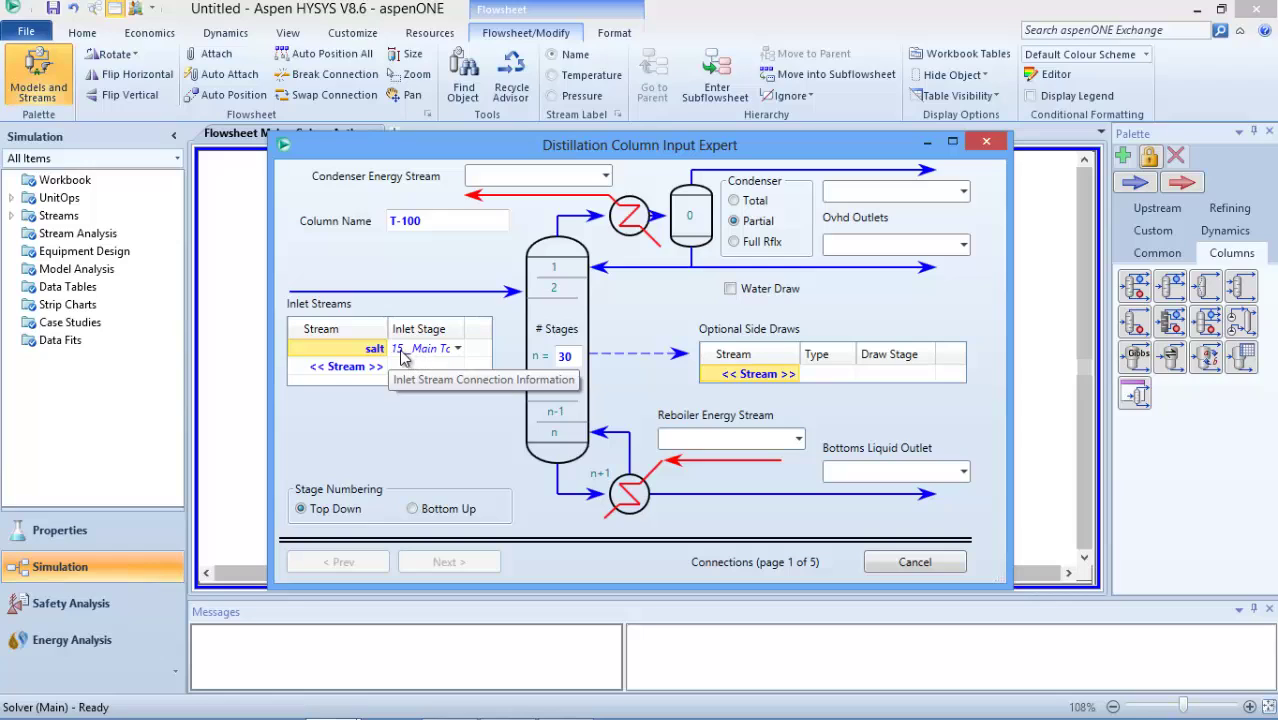
left_click(456, 349)
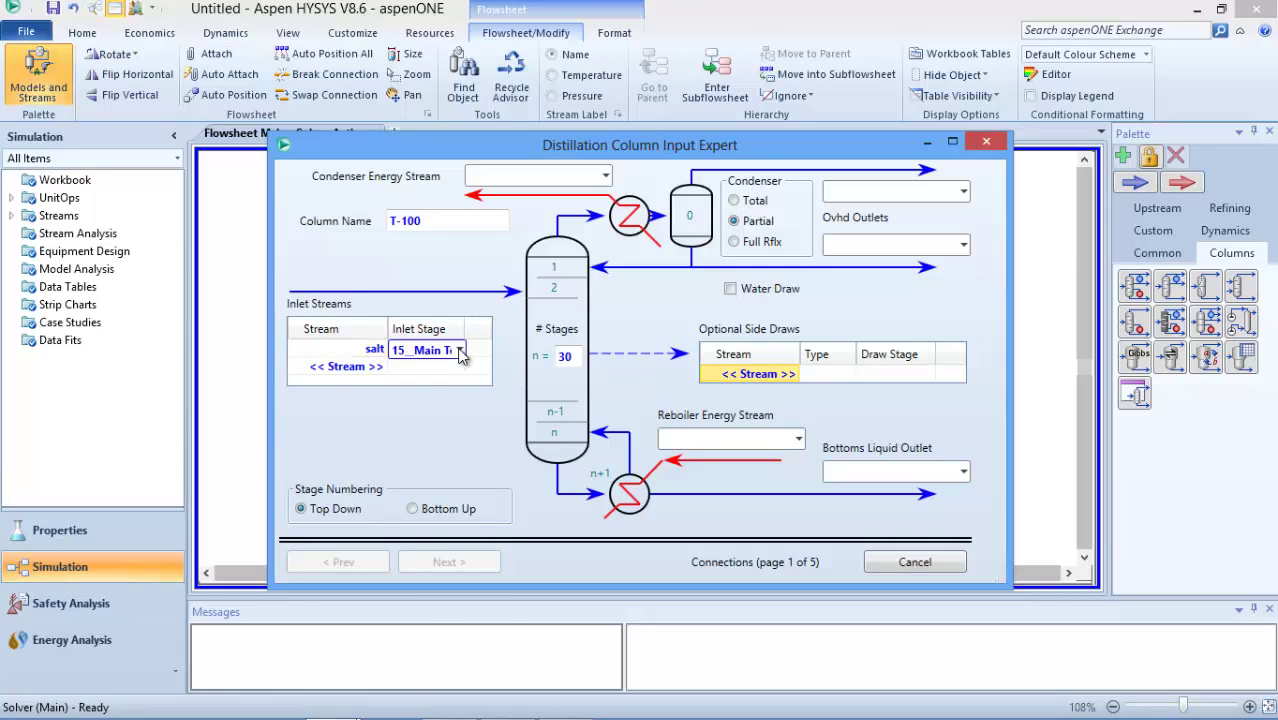
scroll(455, 397, "up", 5)
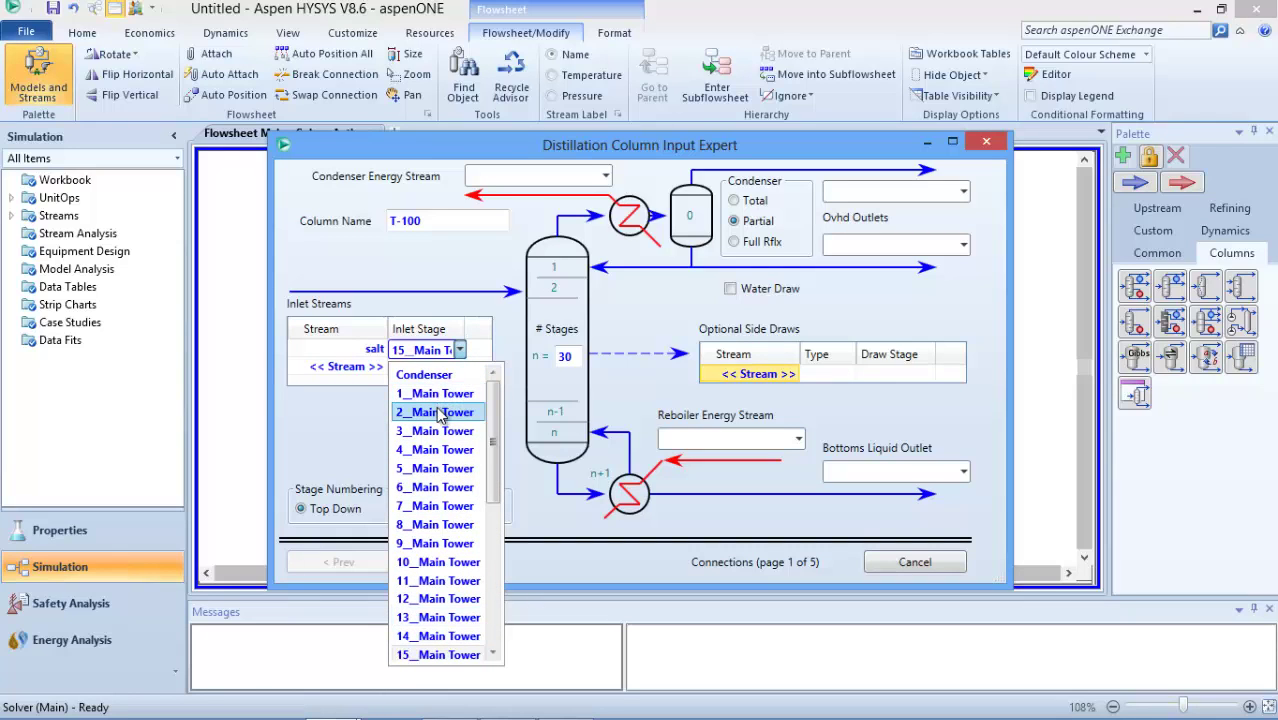
left_click(441, 412)
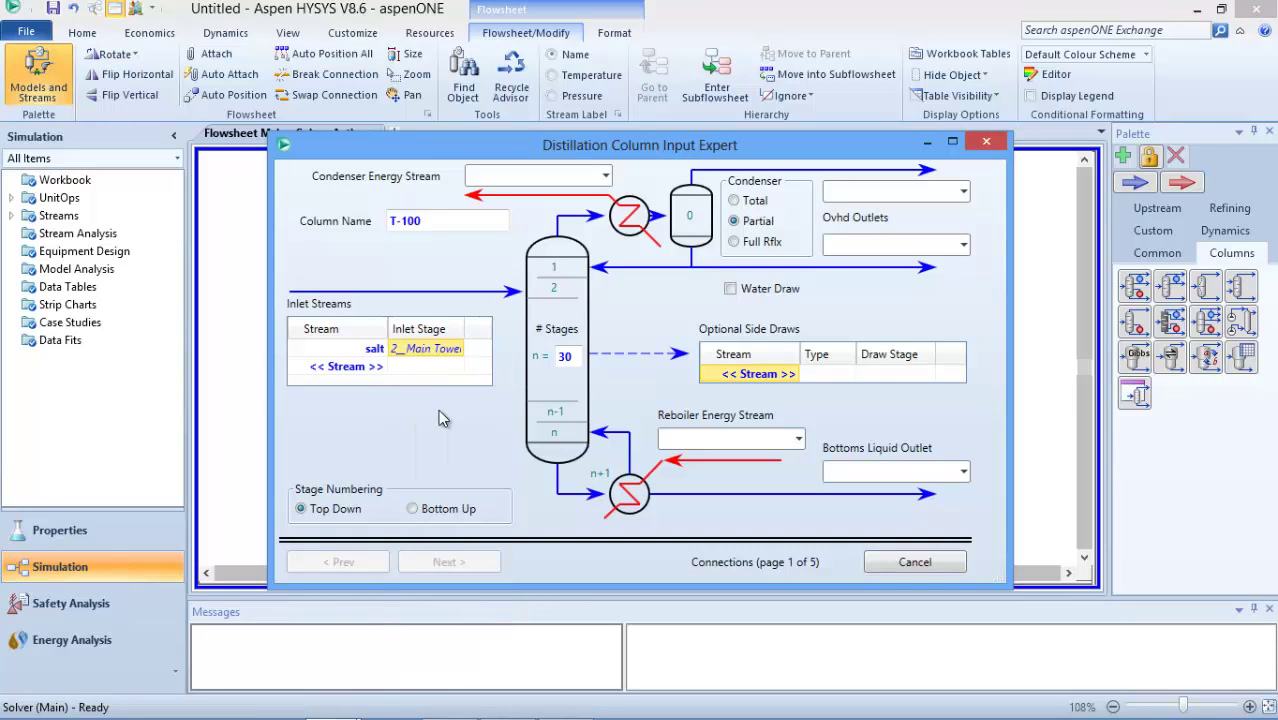
- Attach the feed stream as a second column inlet at stage 20 of the main tower, as given in the paper
left_click(383, 369)
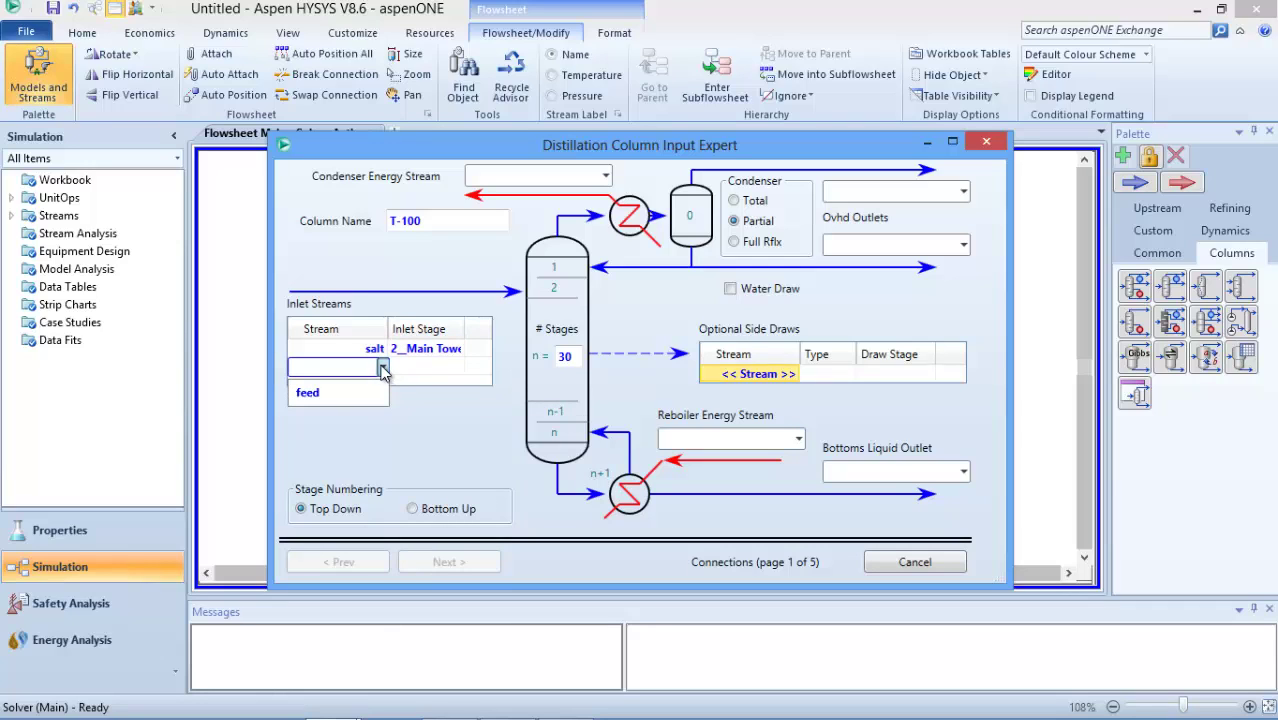
left_click(366, 393)
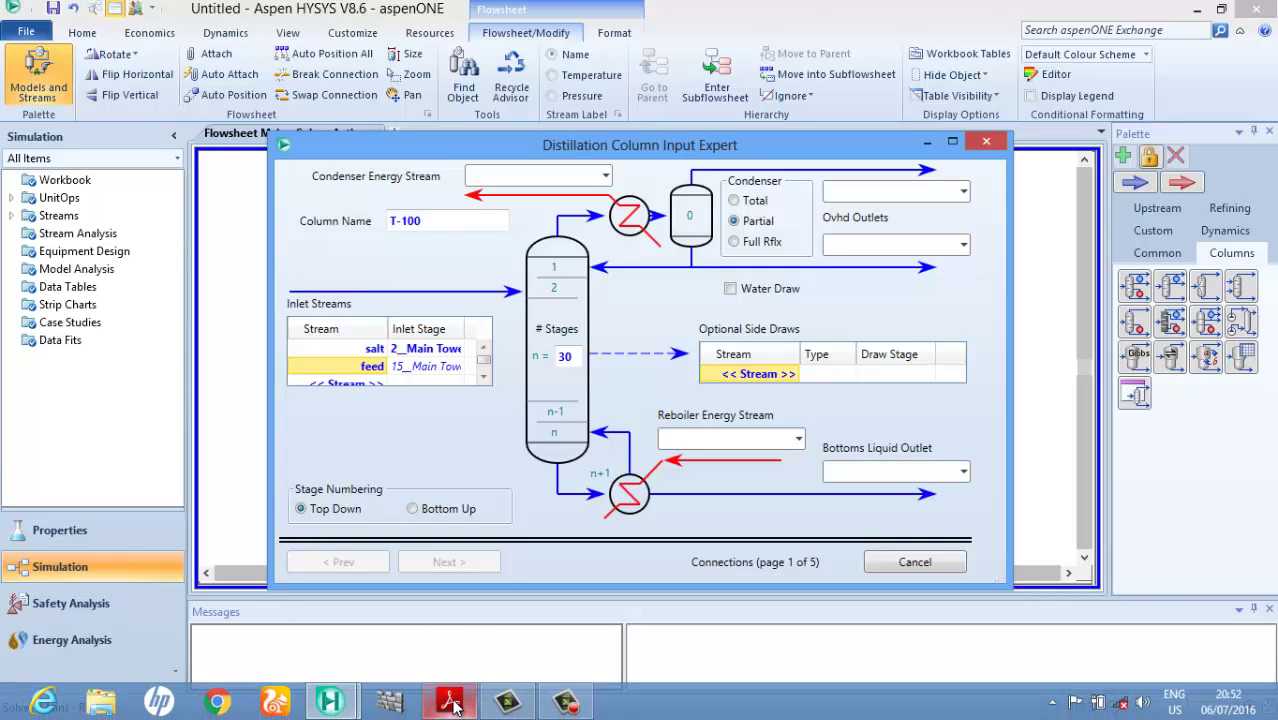
left_click(449, 707)
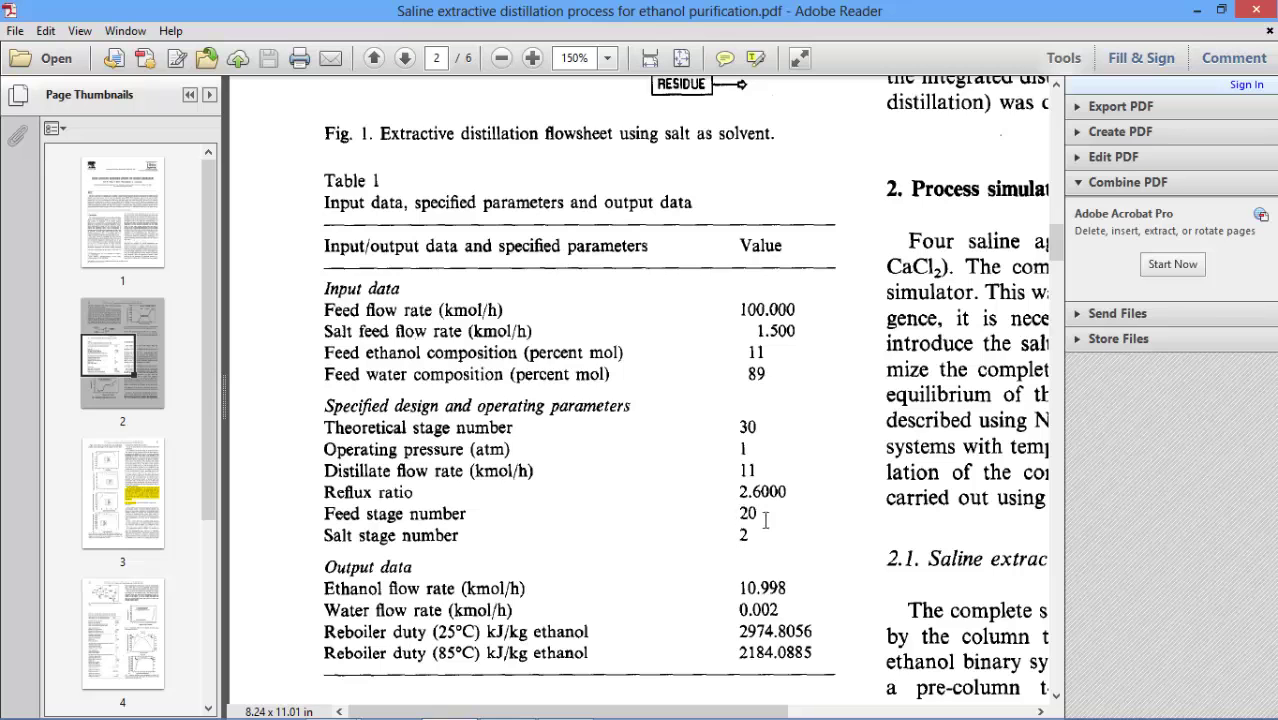
left_click(1193, 13)
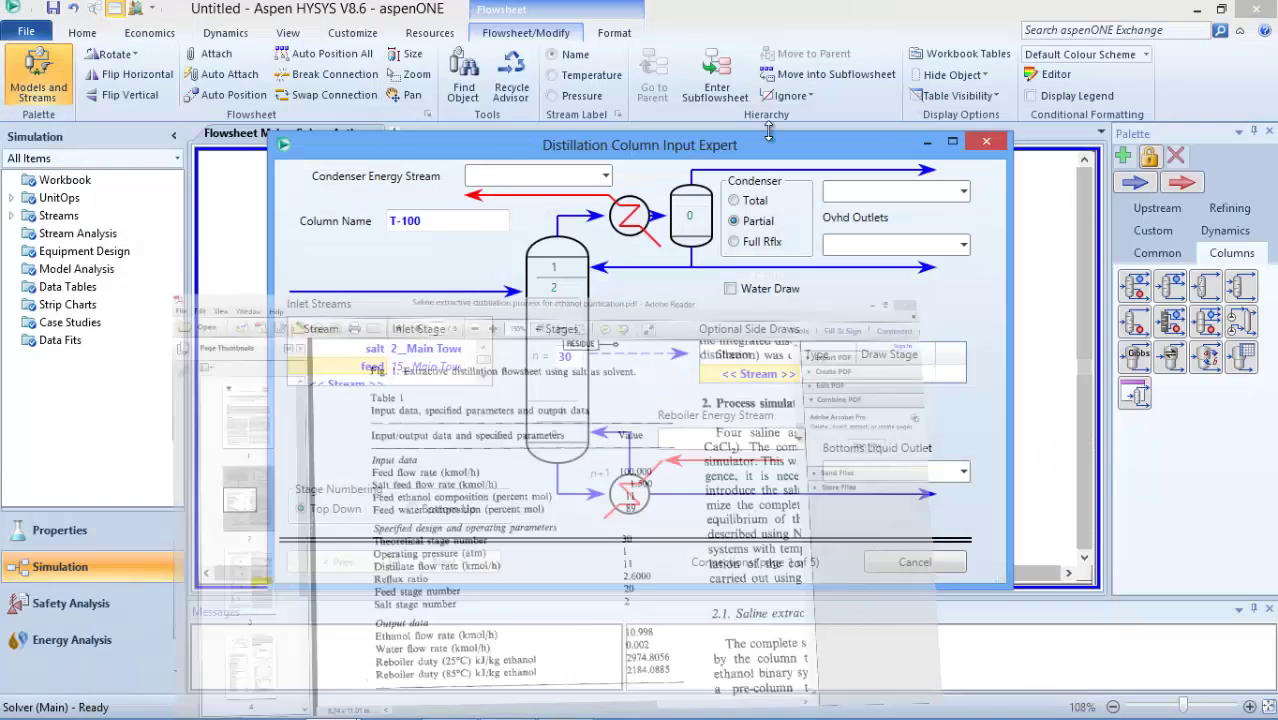
left_click(459, 369)
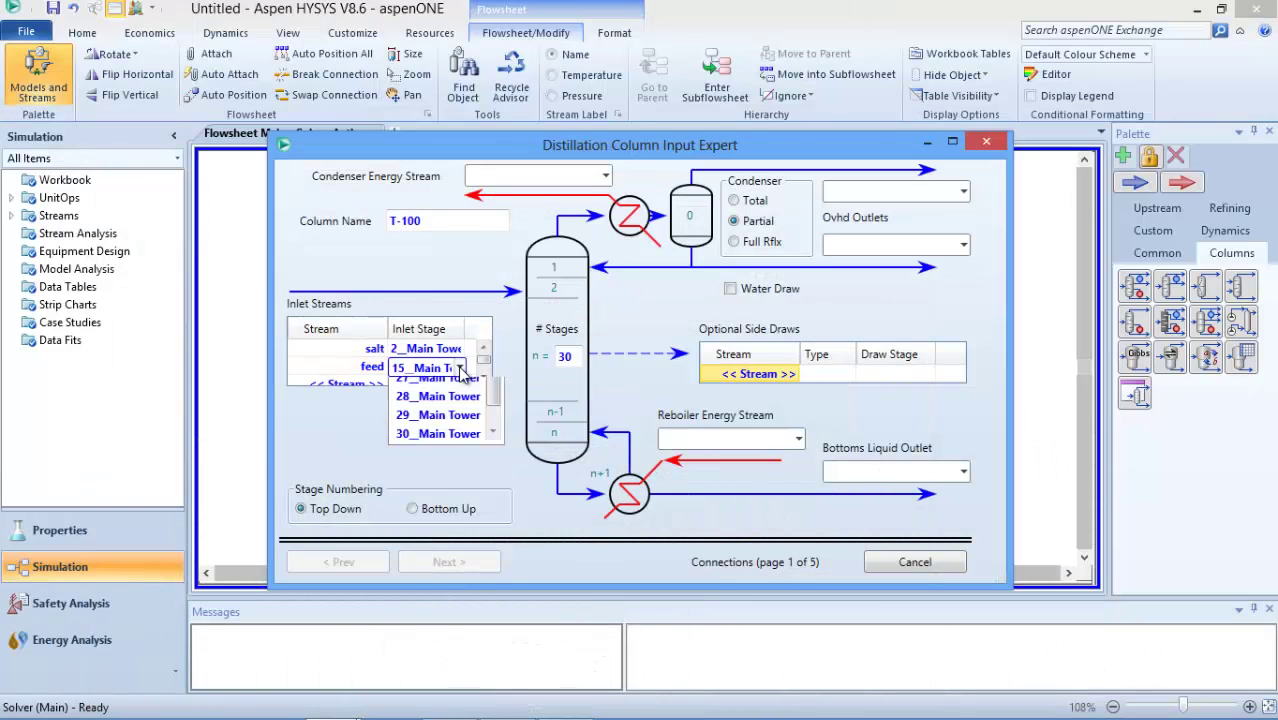
left_click(437, 489)
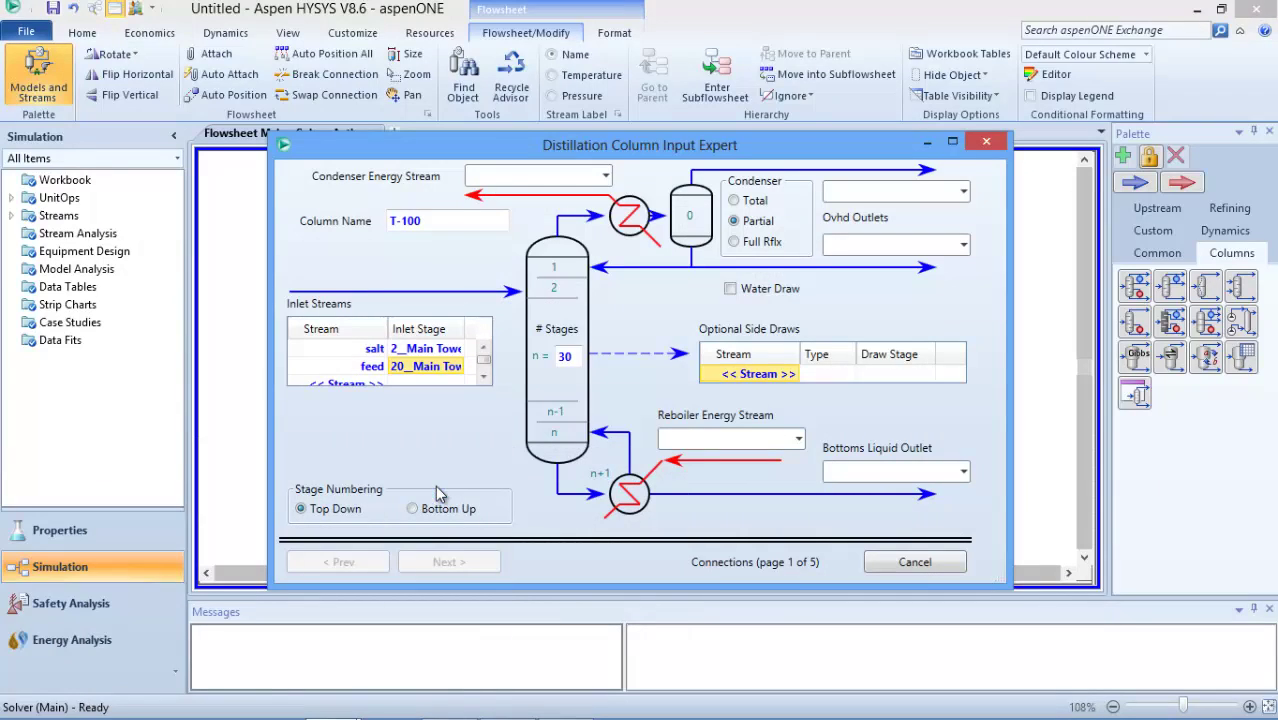
- Name the condenser energy stream E-cond, choose a full reflux condenser, and name the overhead vapour outlet ovhd-prodt
left_click(508, 178)
left_click(735, 243)
left_click(902, 189)
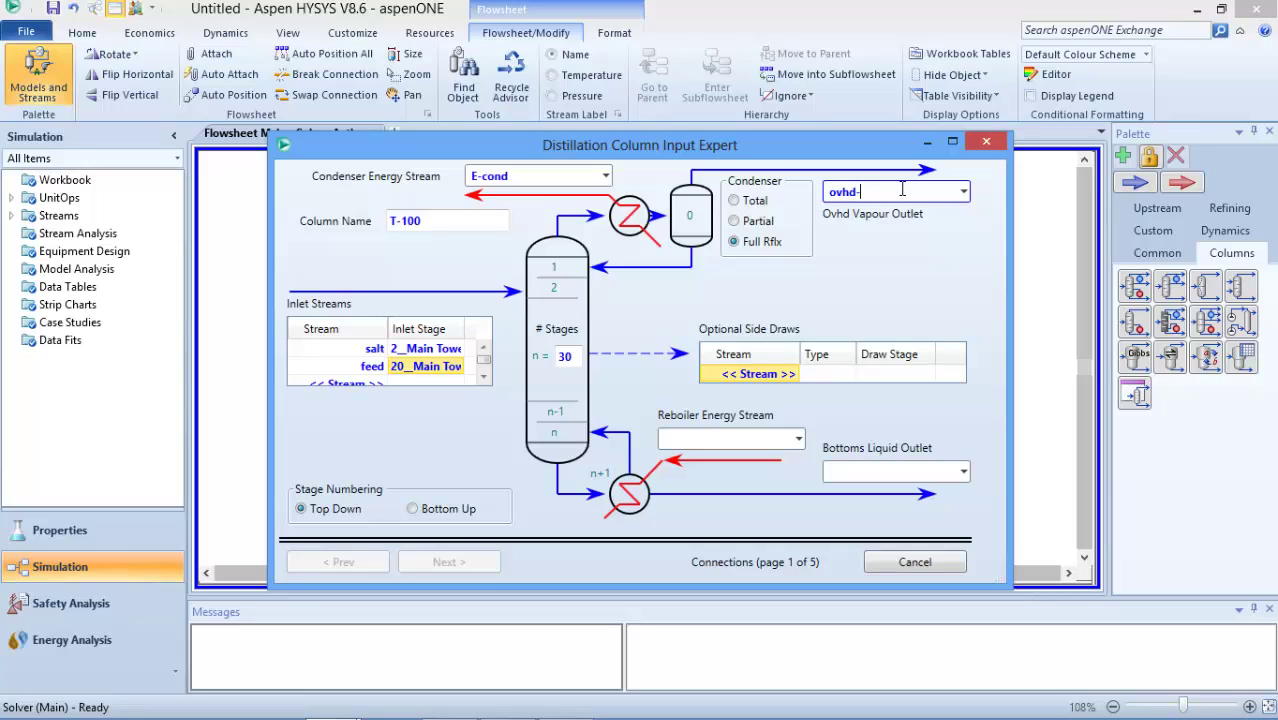
type("dt")
- Name the bottoms liquid outlet Bottom and the reboiler energy stream E-reb
left_click(918, 470)
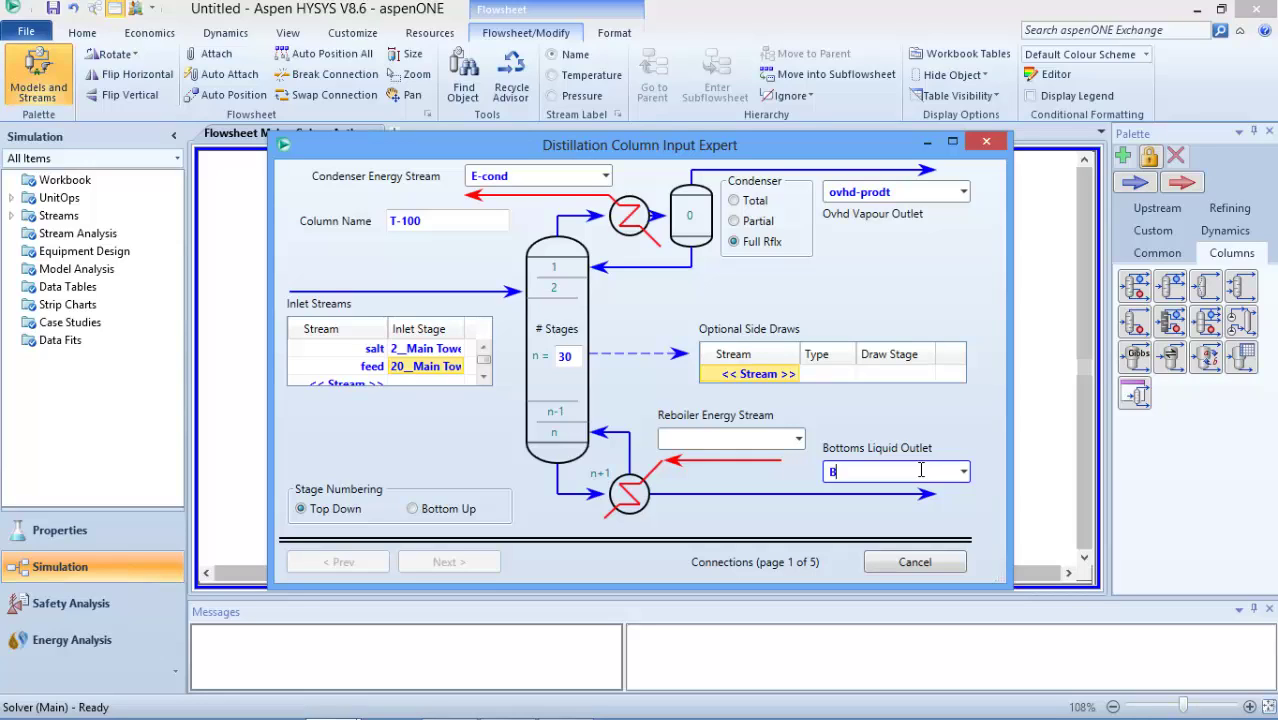
type("om")
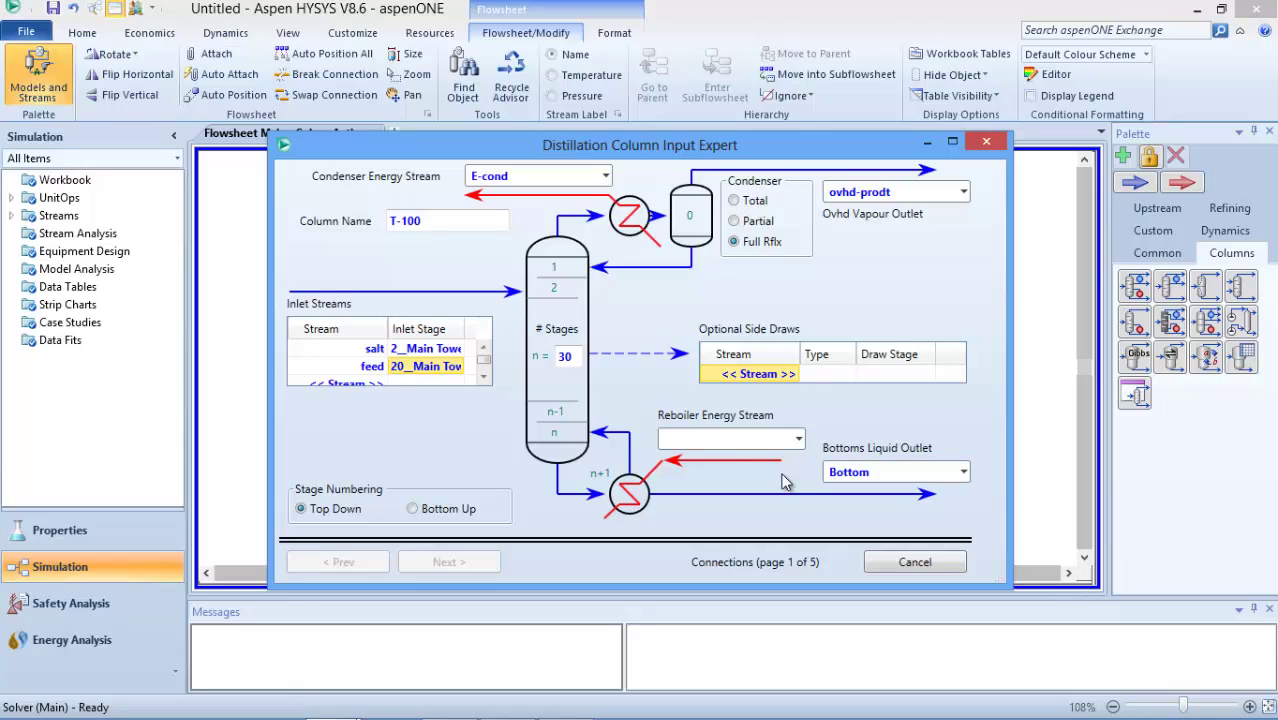
left_click(720, 443)
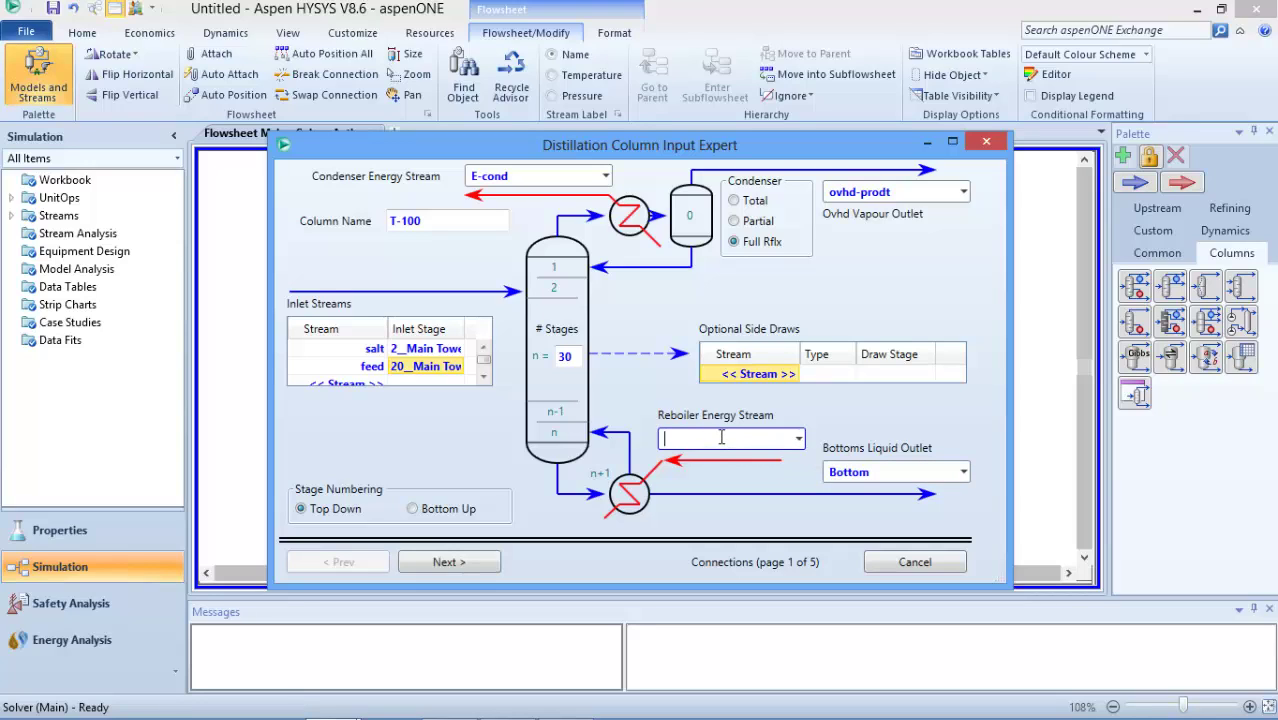
type("E-reb")
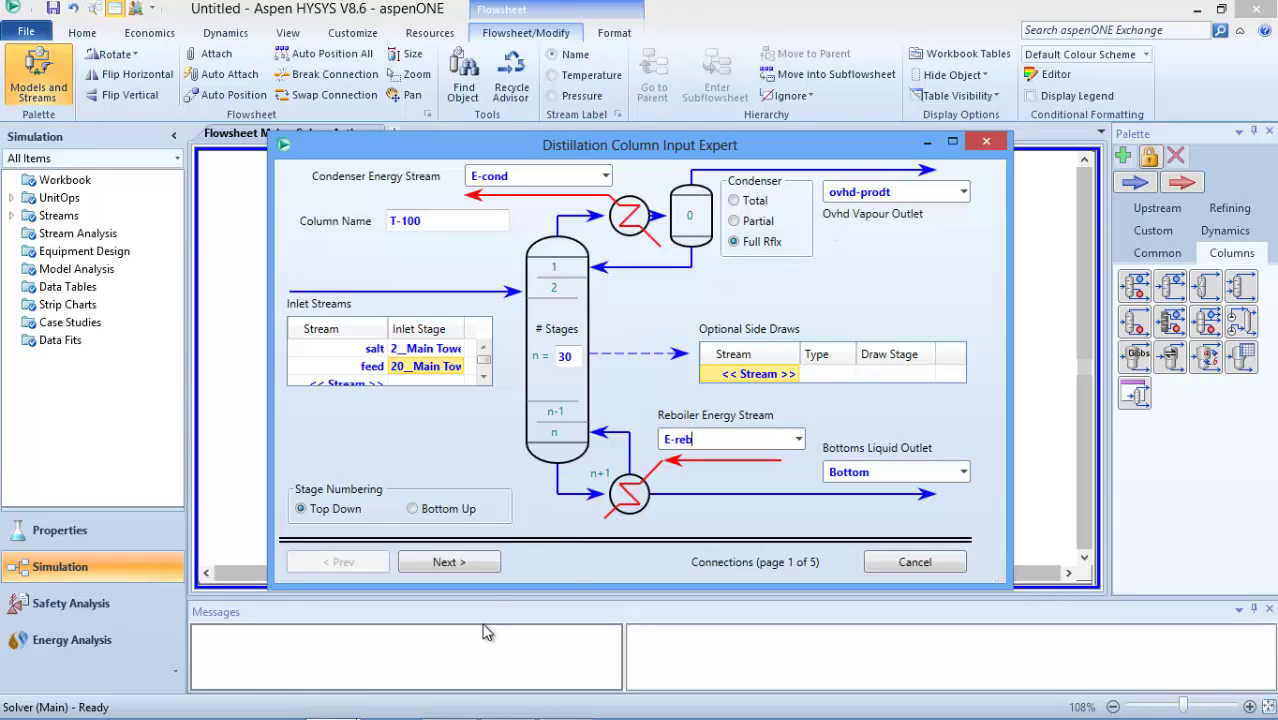
mouse_move(500, 712)
left_click(566, 702)
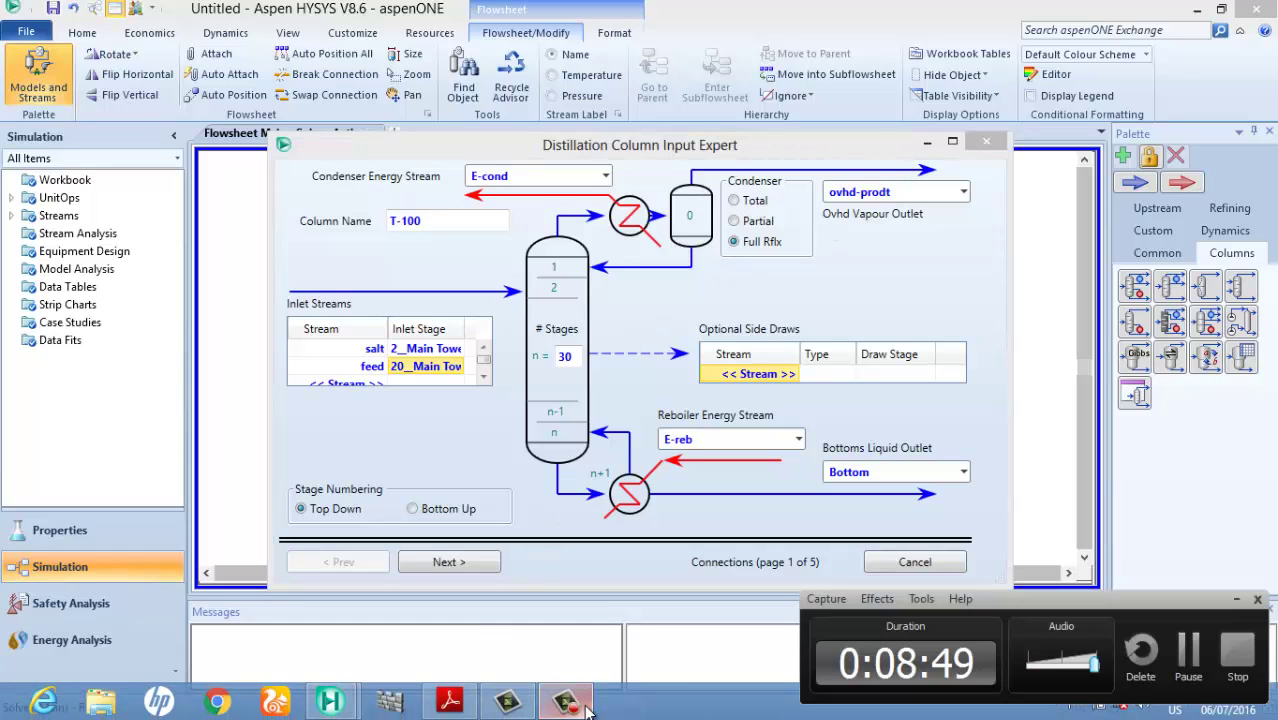
left_click(1237, 599)
- Keep the once-through regular HYSYS reboiler and set the condenser pressure to 1 atm, the operating pressure in the paper's Table 1
left_click(448, 562)
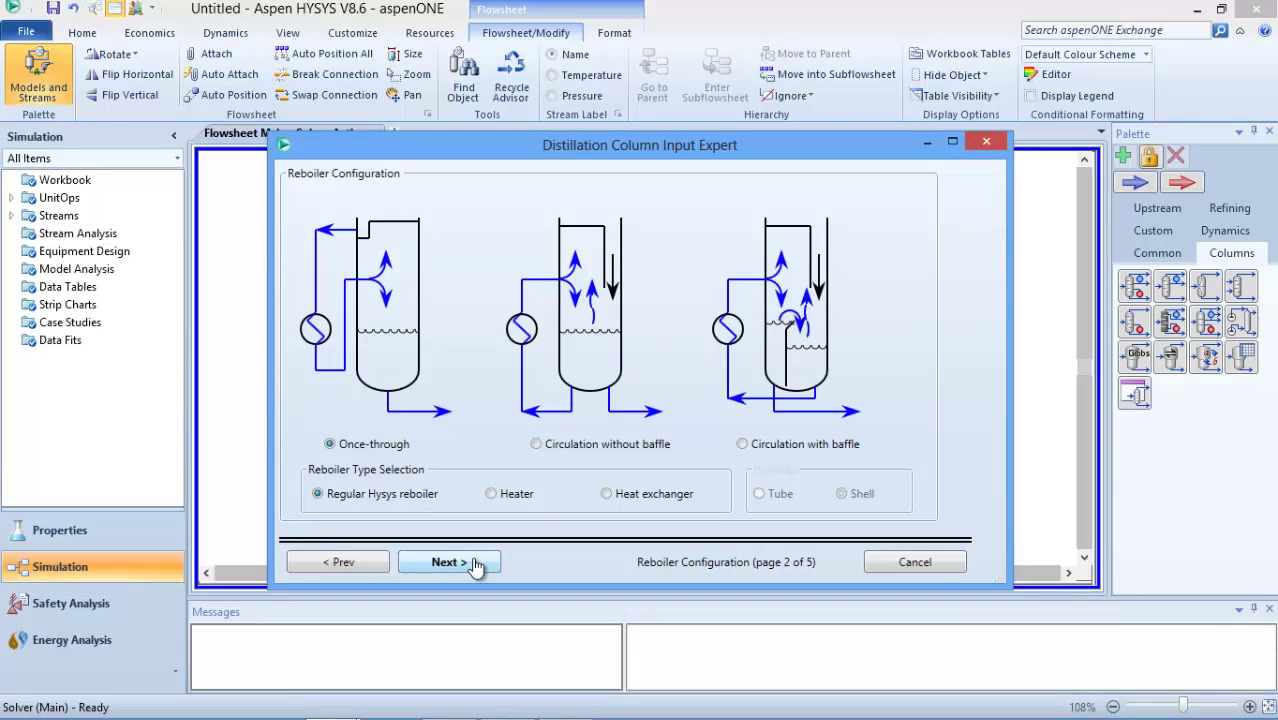
left_click(476, 564)
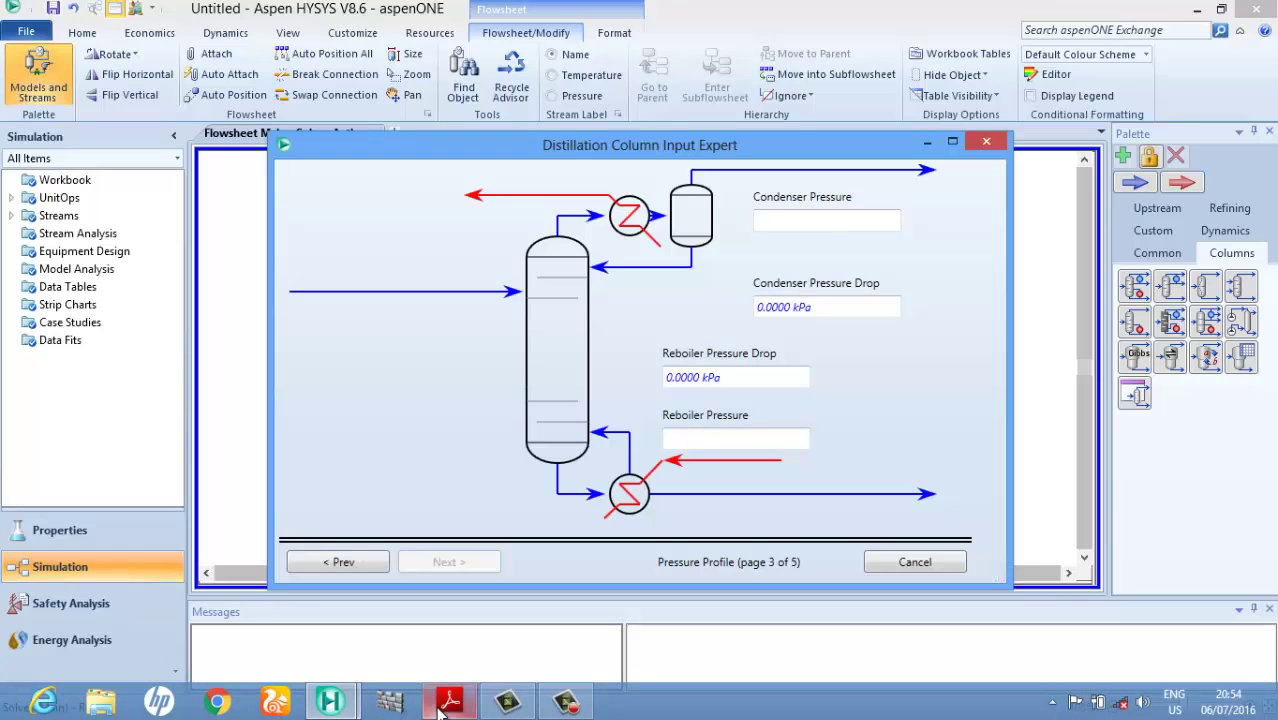
left_click(447, 703)
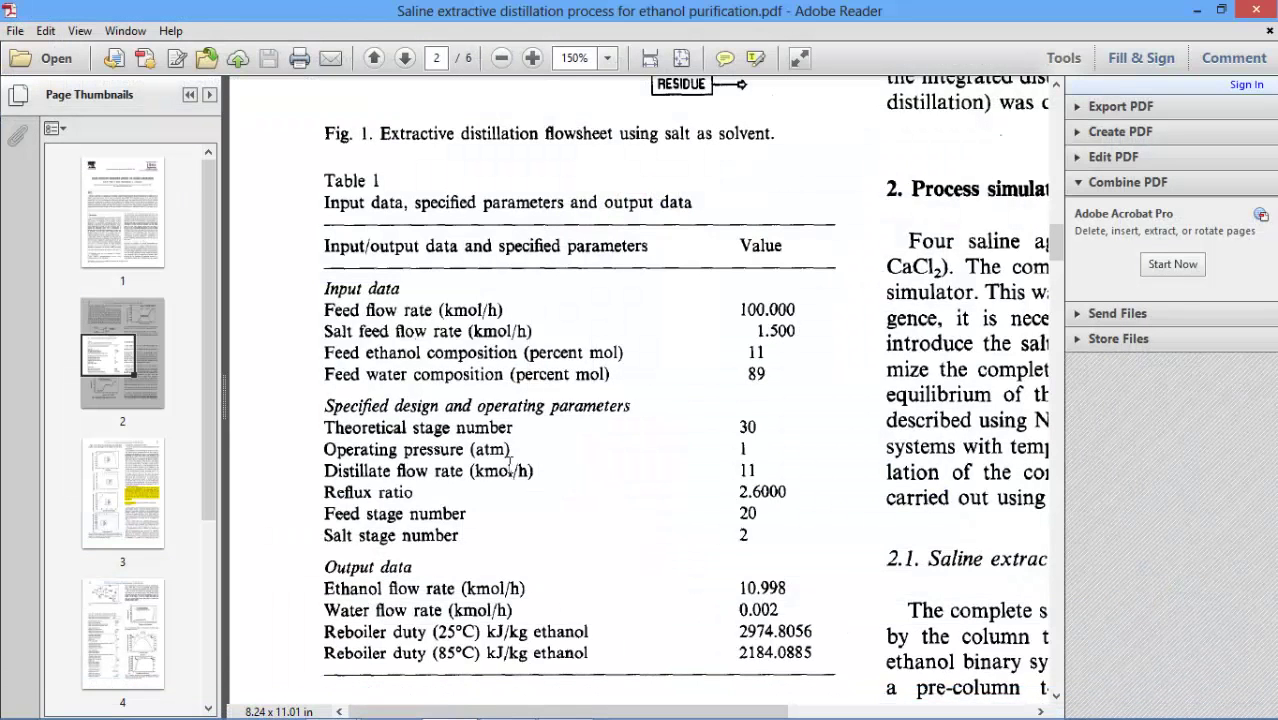
left_click(1199, 9)
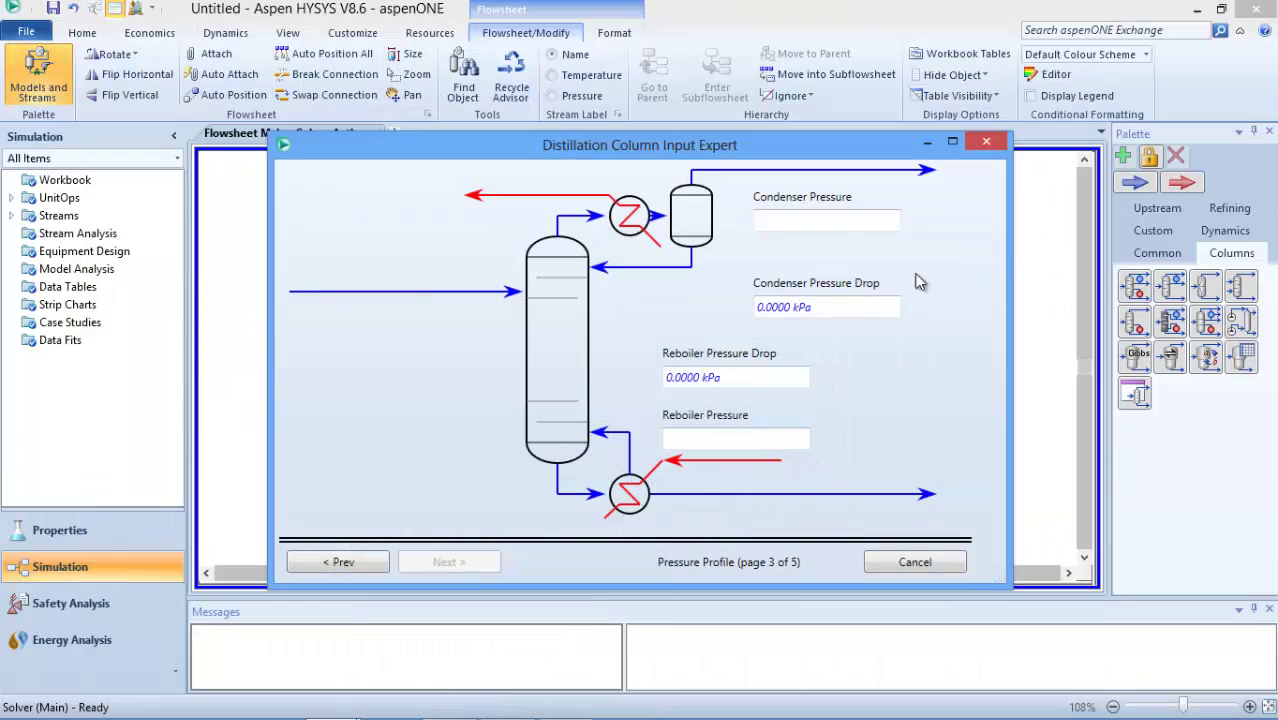
left_click(840, 216)
type("1")
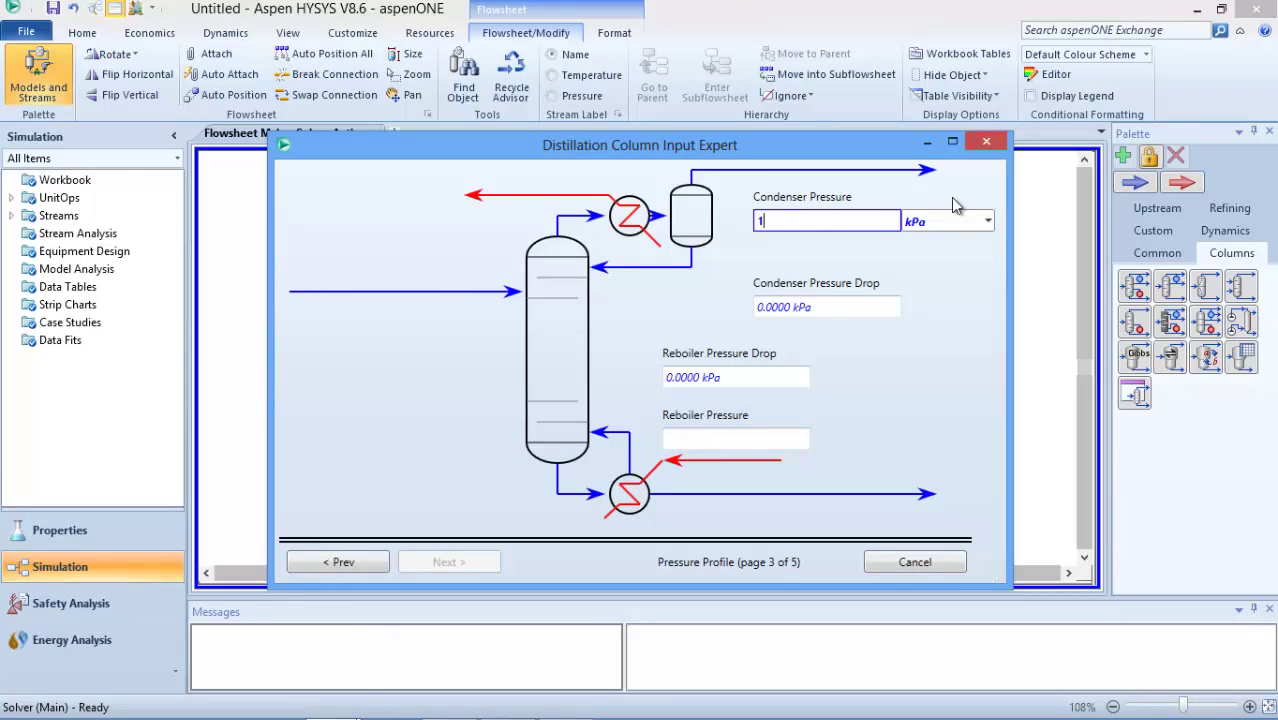
left_click(988, 221)
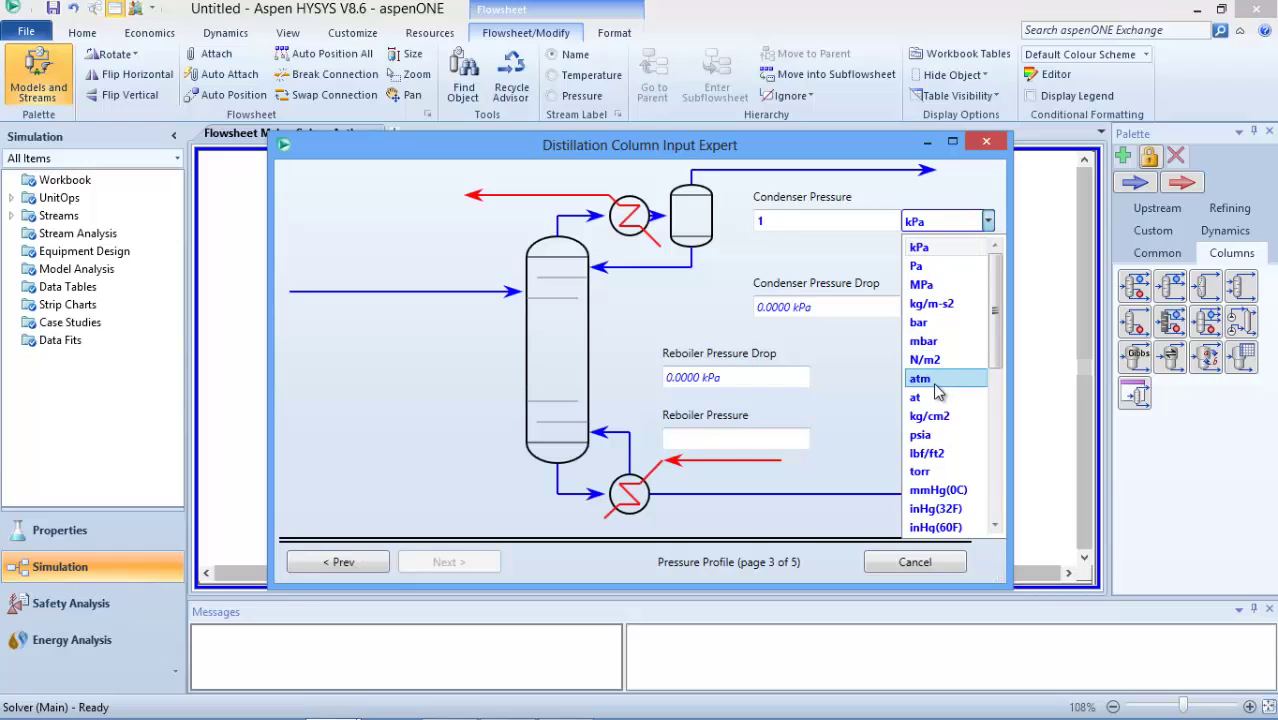
left_click(938, 381)
- Set the reboiler pressure to 1 atm and proceed to the column specifications
left_click(727, 442)
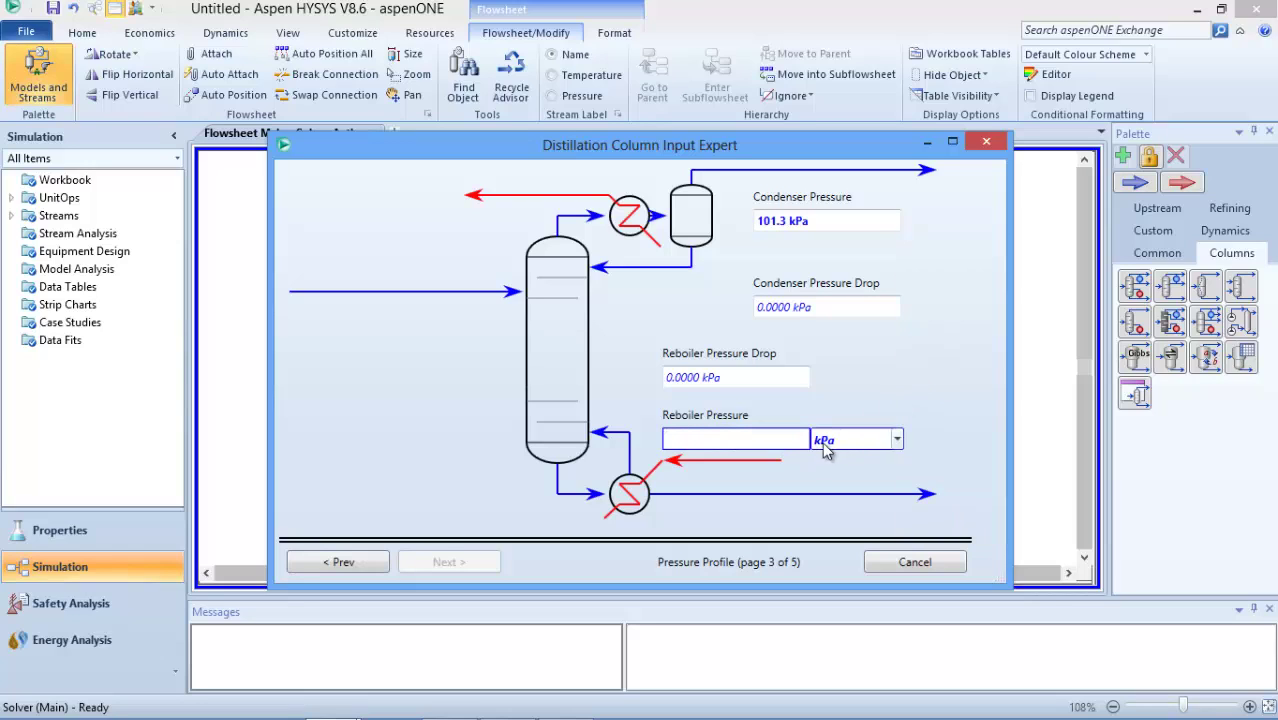
type("1")
left_click(895, 440)
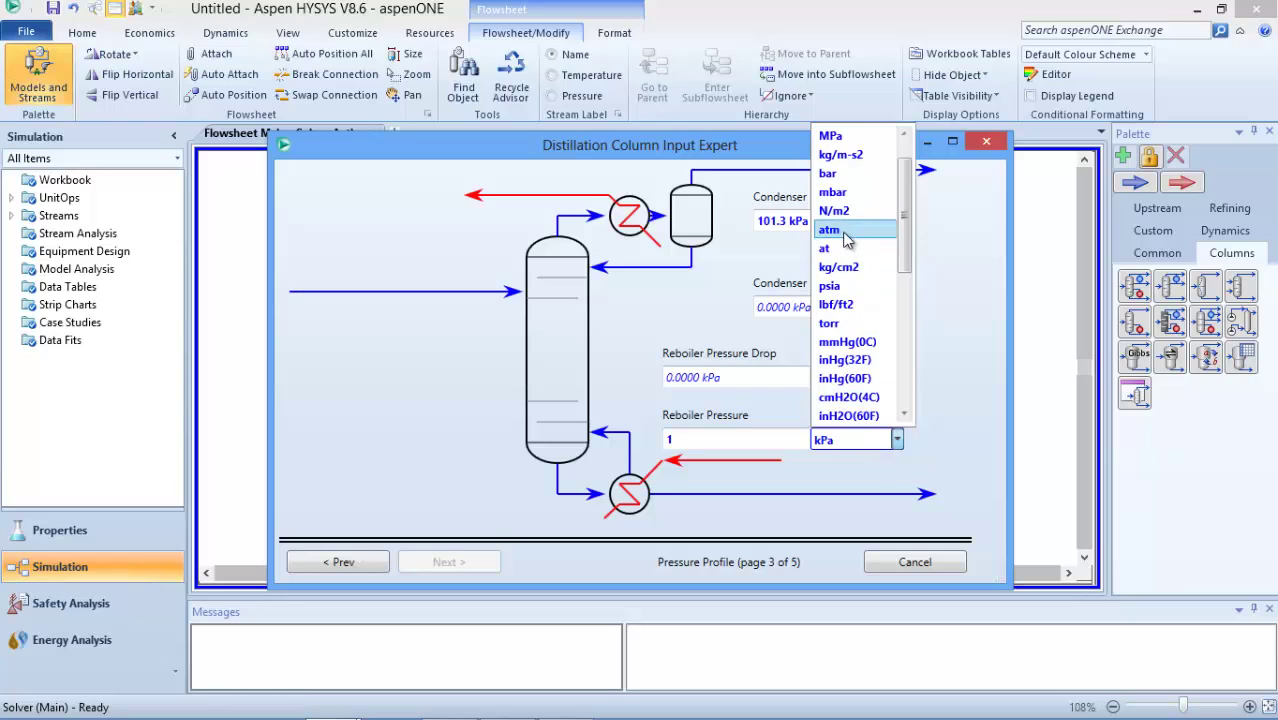
left_click(842, 240)
left_click(460, 556)
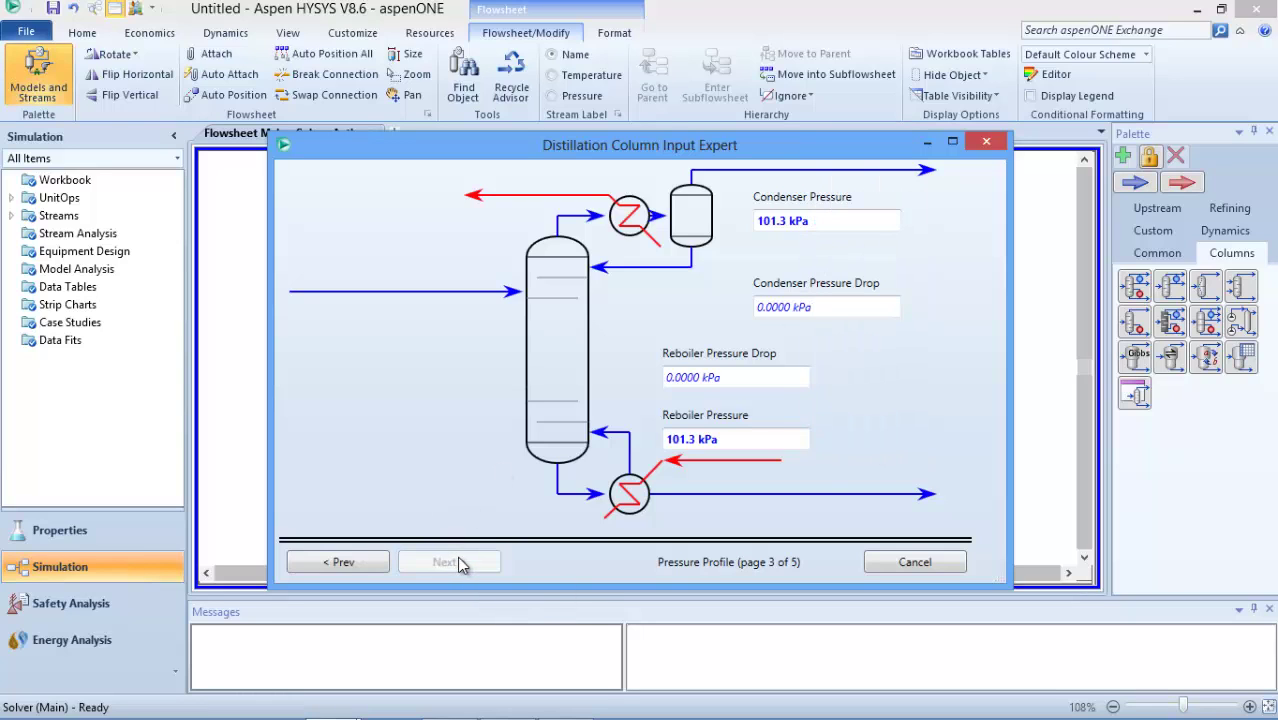
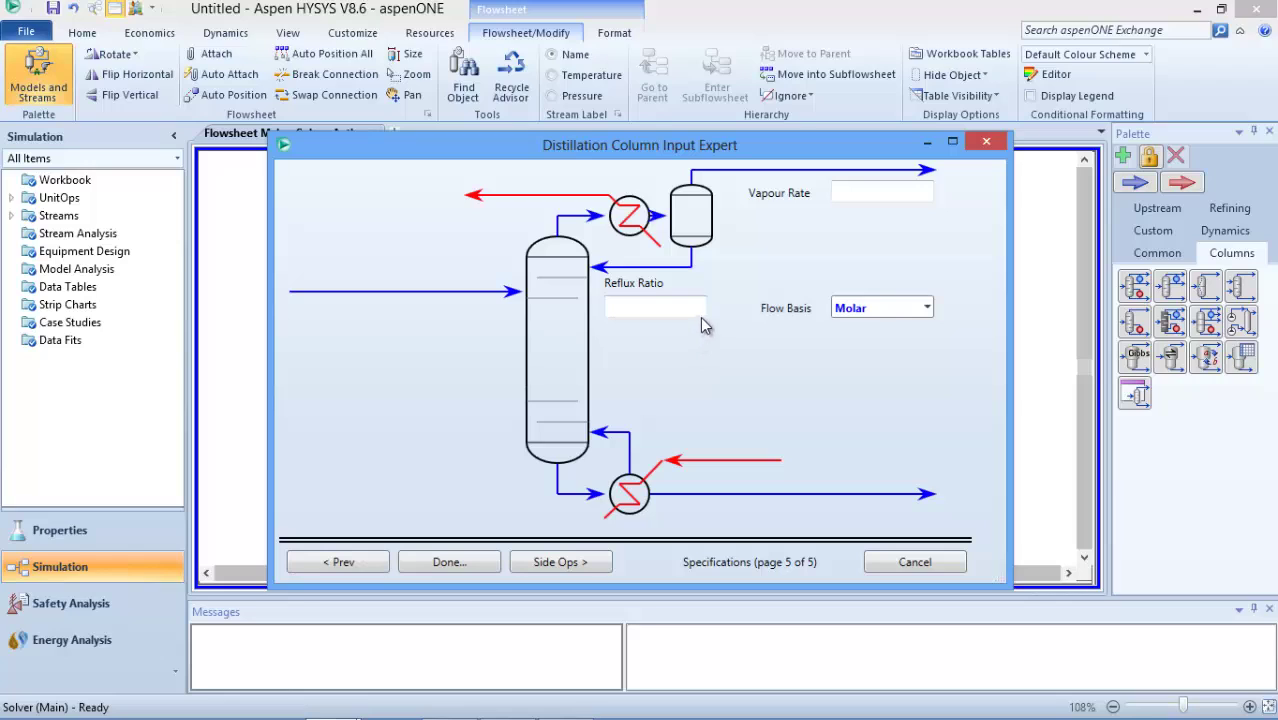
- Specify a molar vapour rate of 11 kgmole/h and a reflux ratio of 2.6 from the paper, and finish the column setup
left_click(838, 193)
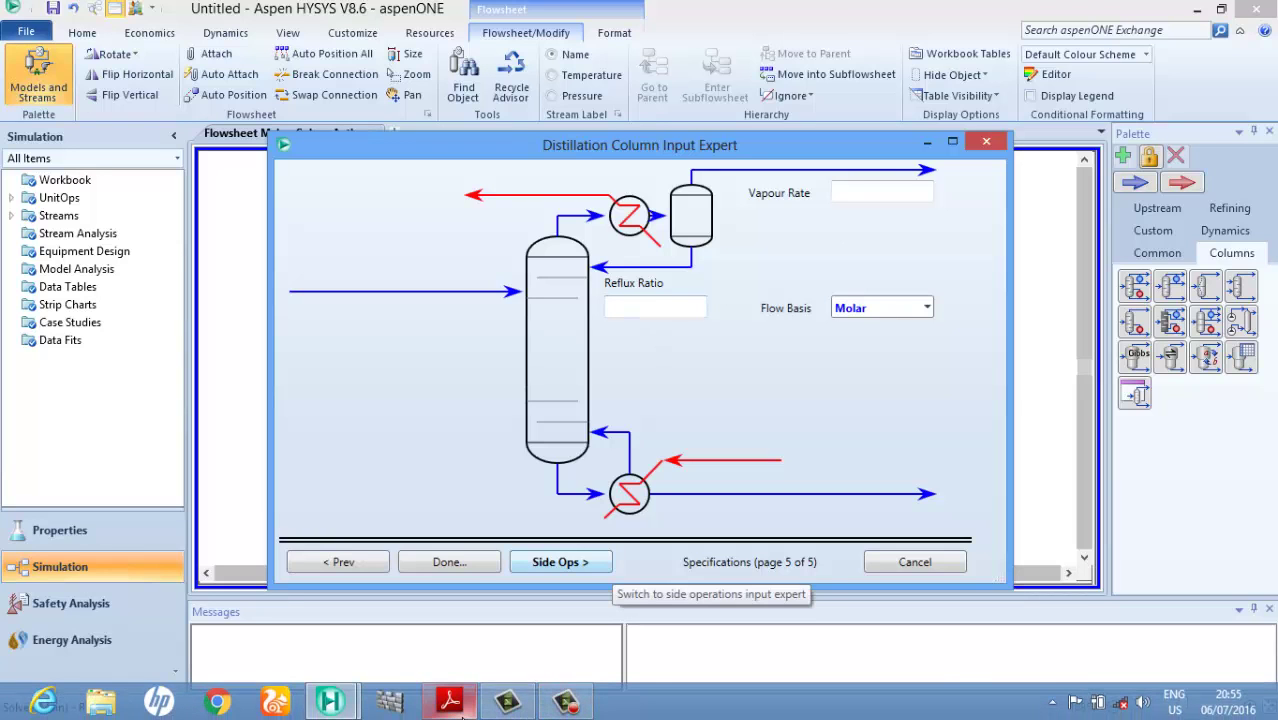
left_click(452, 704)
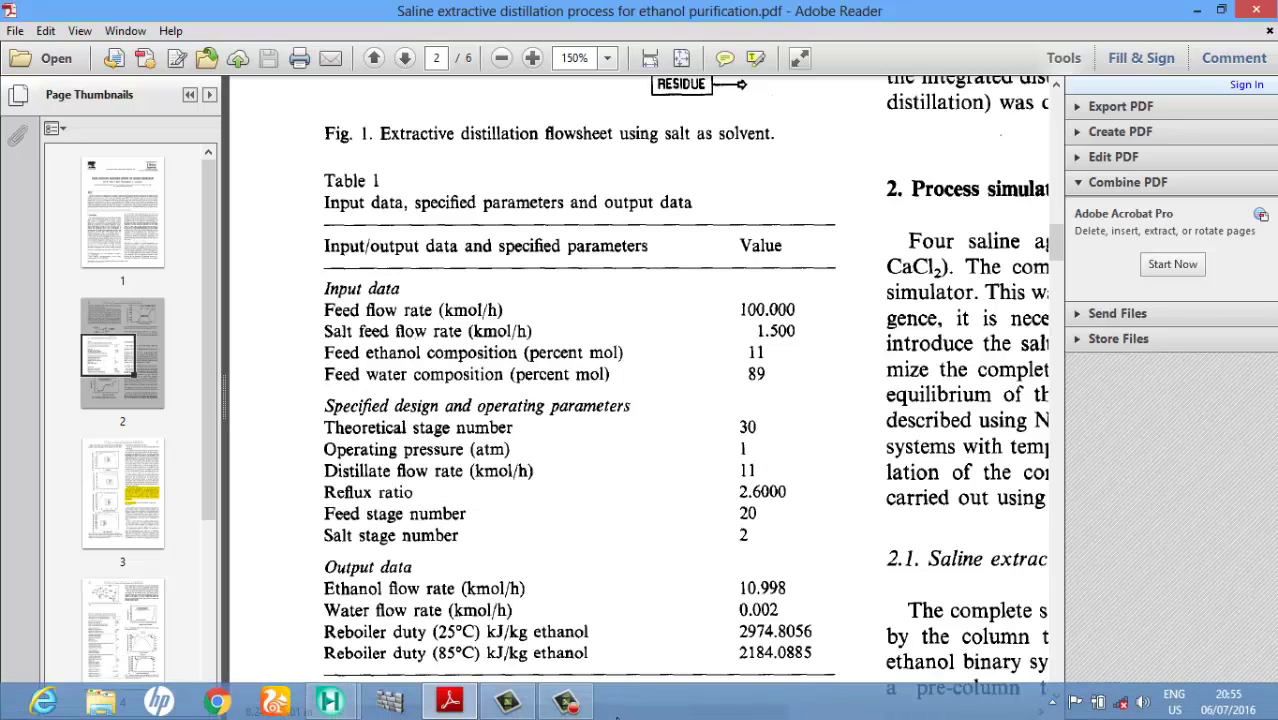
left_click(450, 703)
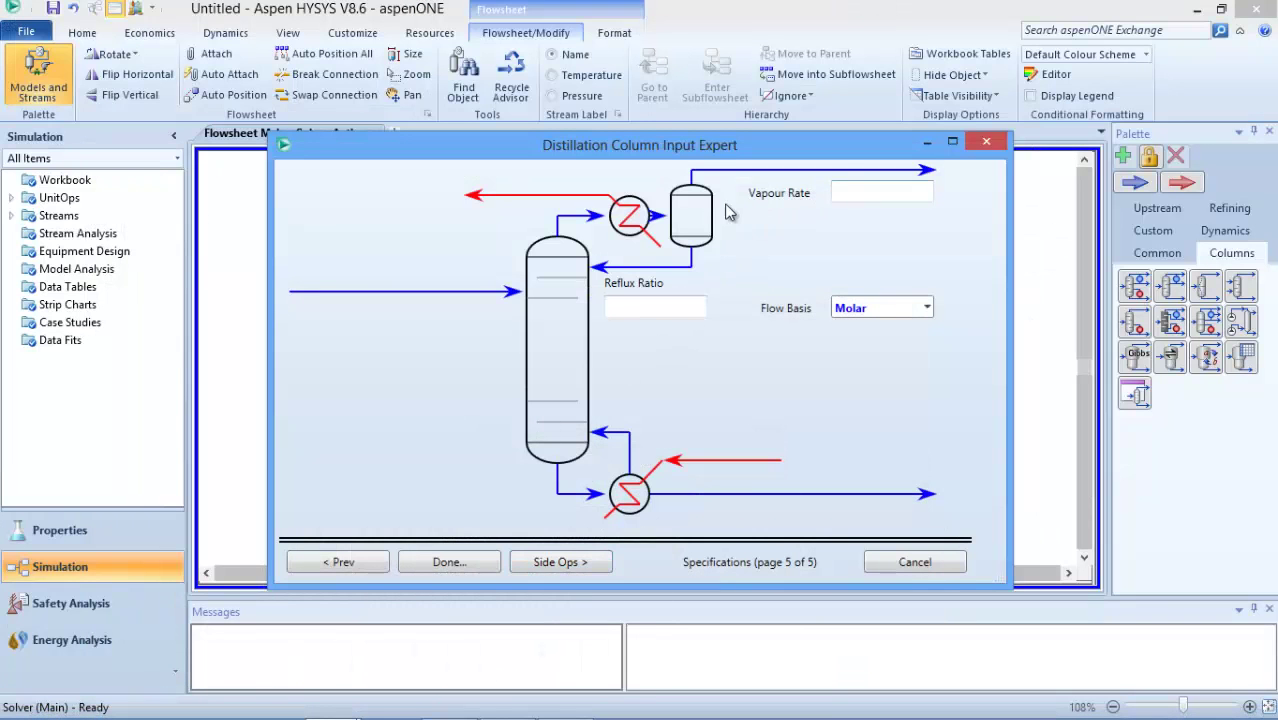
left_click(856, 191)
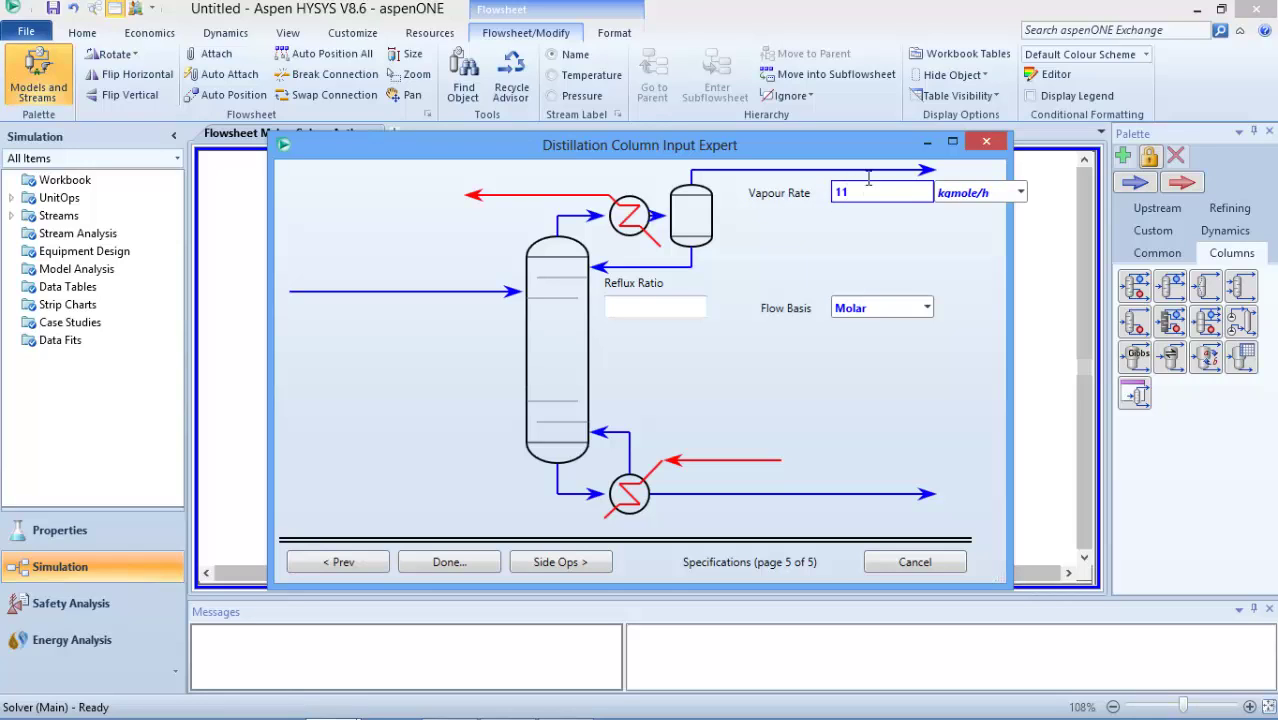
left_click(645, 308)
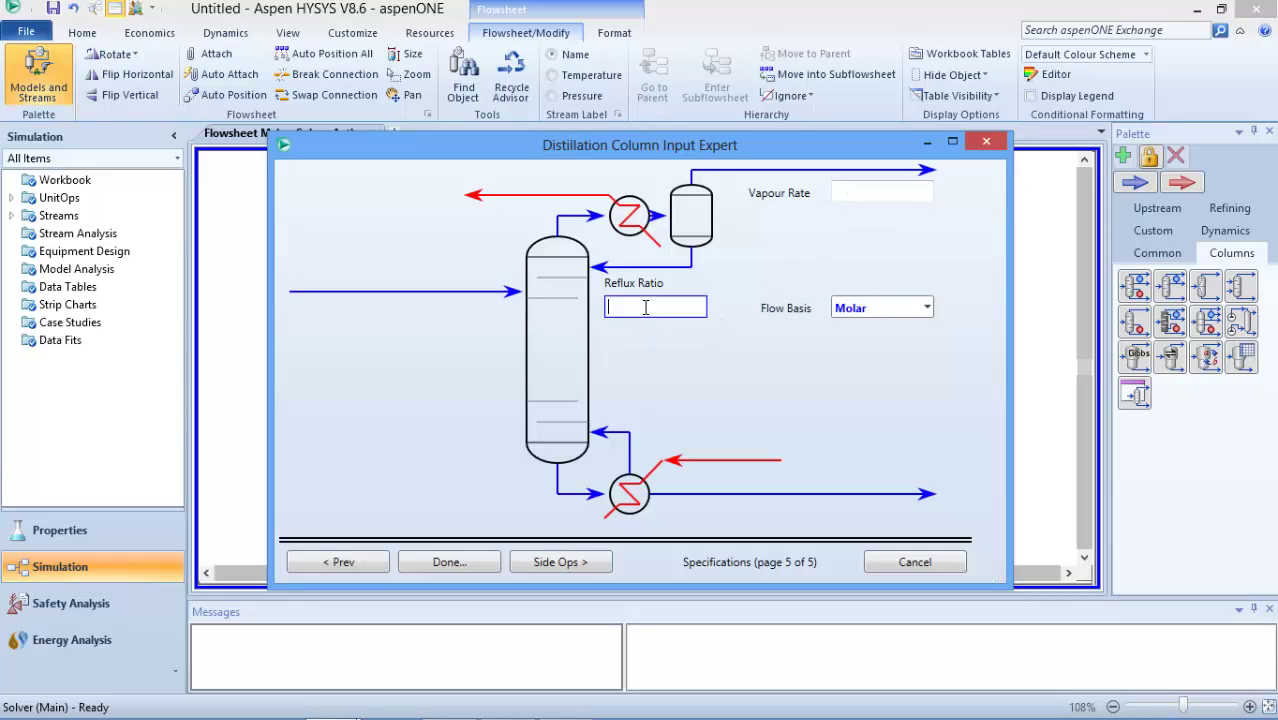
type("2")
left_click(449, 562)
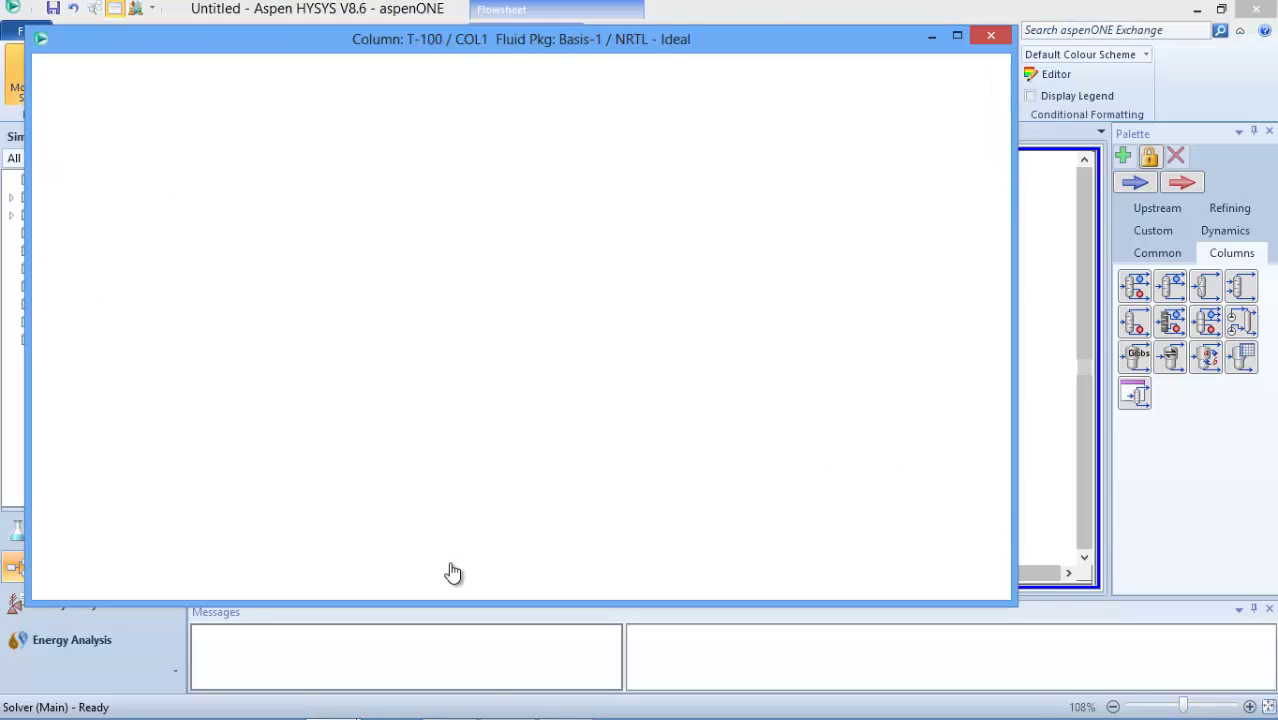
left_click(451, 572)
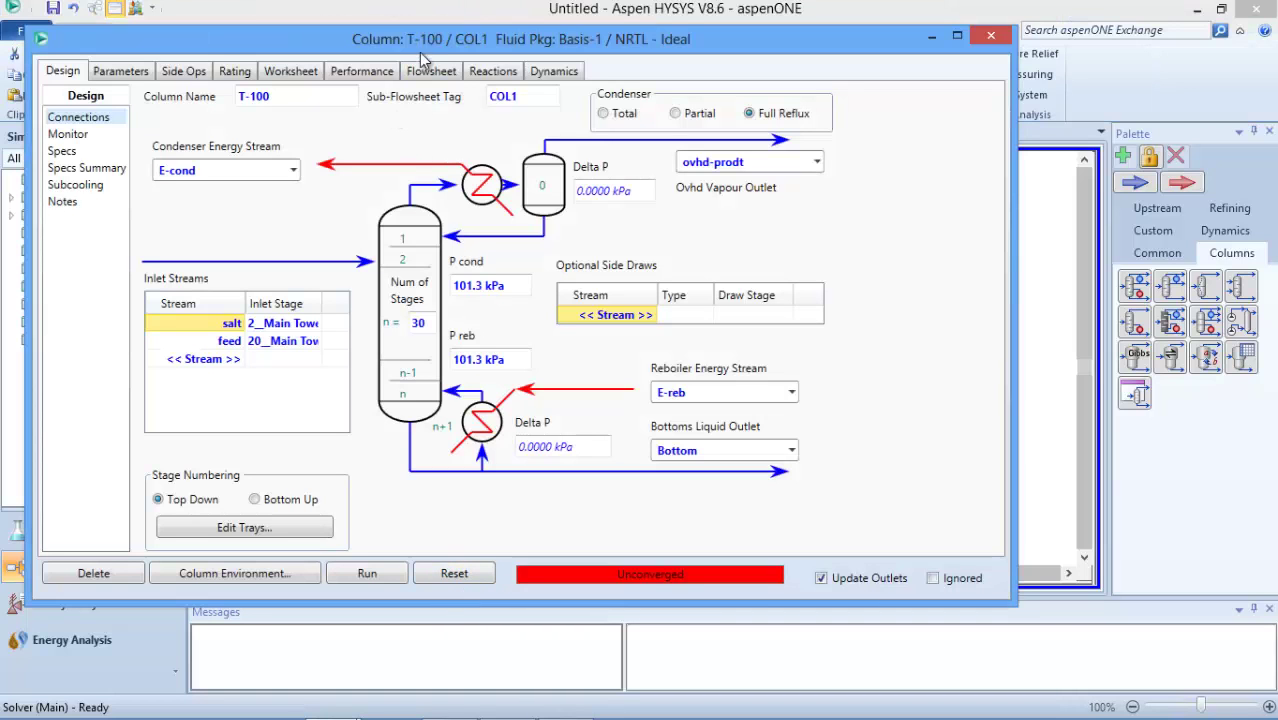
- Run the T-100 column simulation
left_click_drag(428, 40, 541, 39)
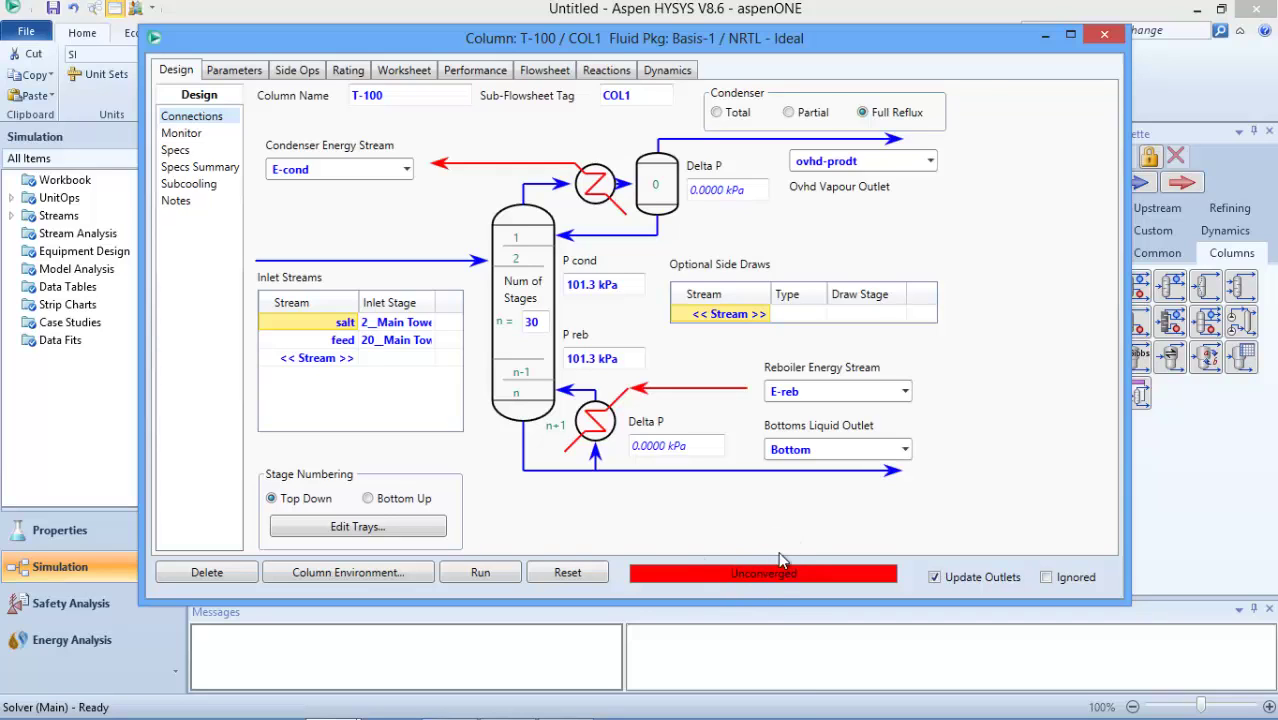
mouse_move(800, 716)
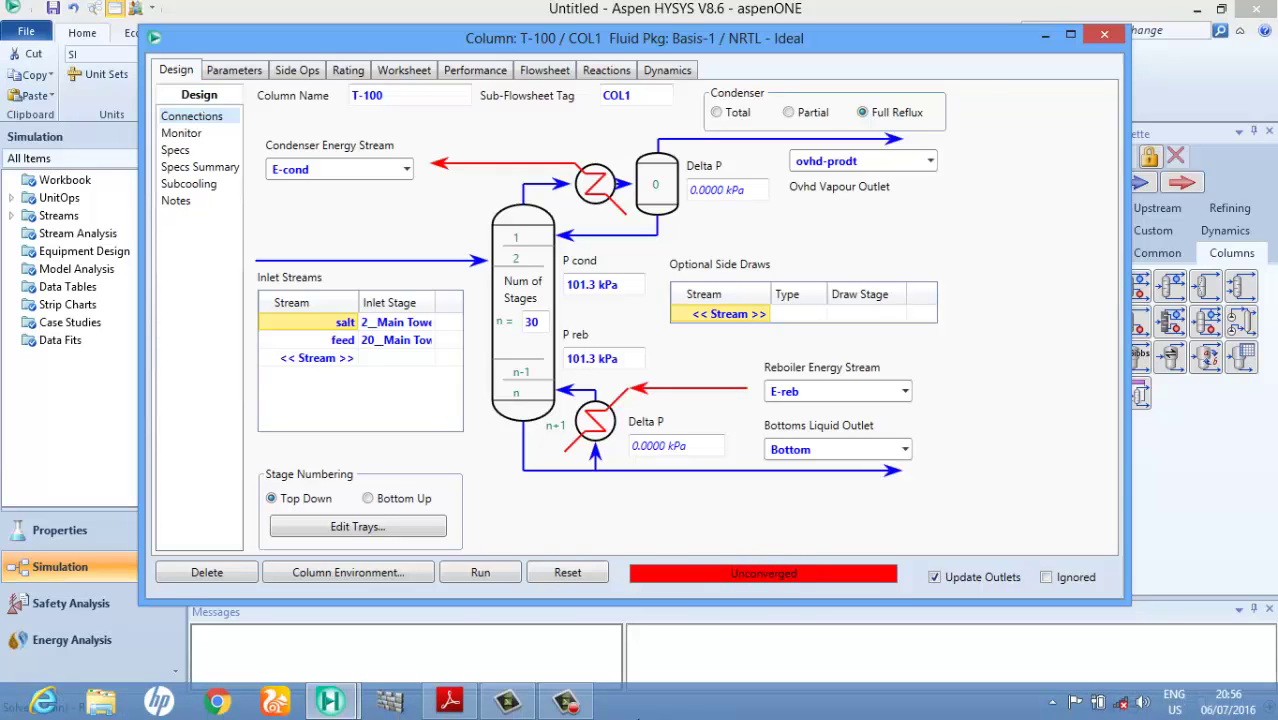
left_click(588, 708)
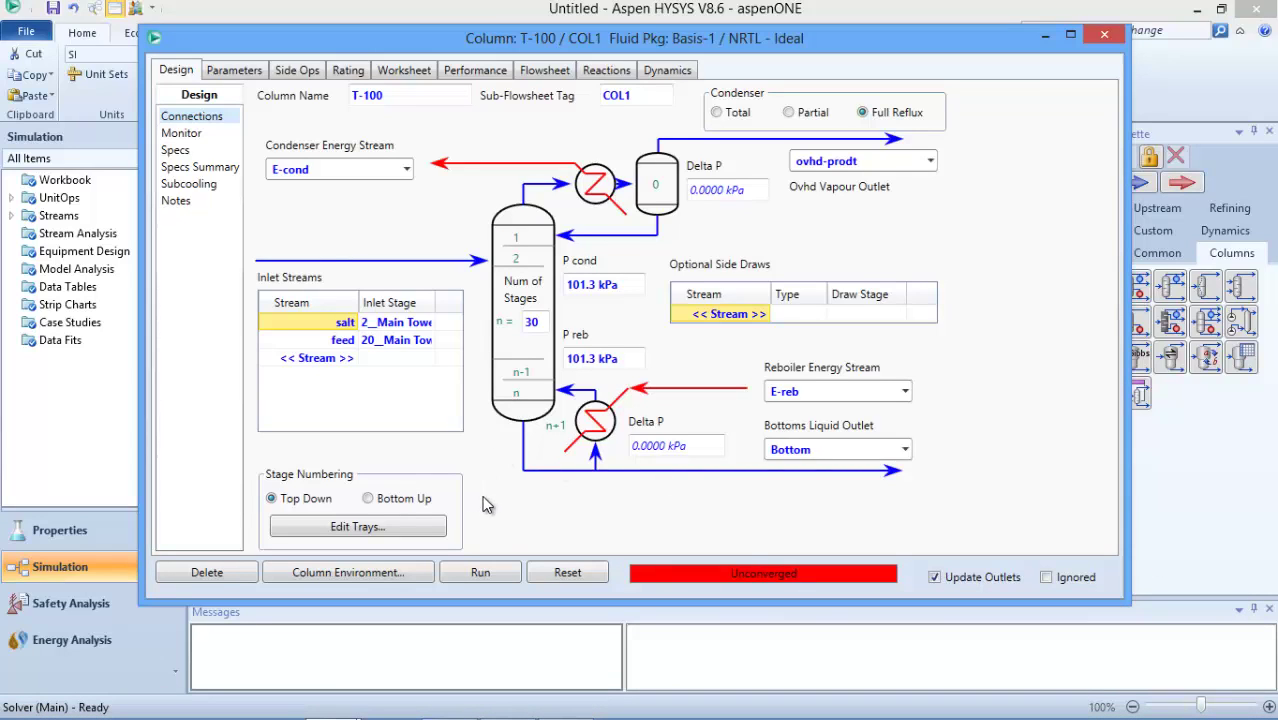
left_click(482, 572)
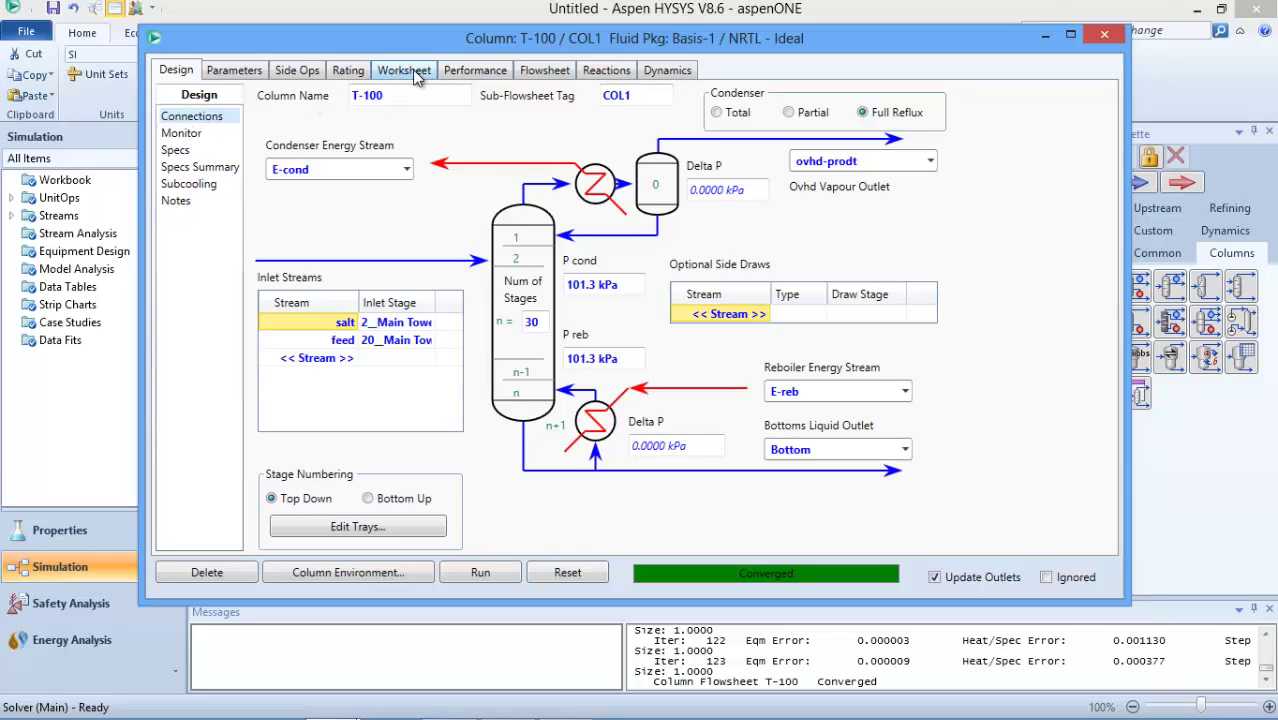
- Examine the column's performance results: product flow rates and compositions, and the stage-by-stage temperature, pressure and flow profiles
left_click(463, 74)
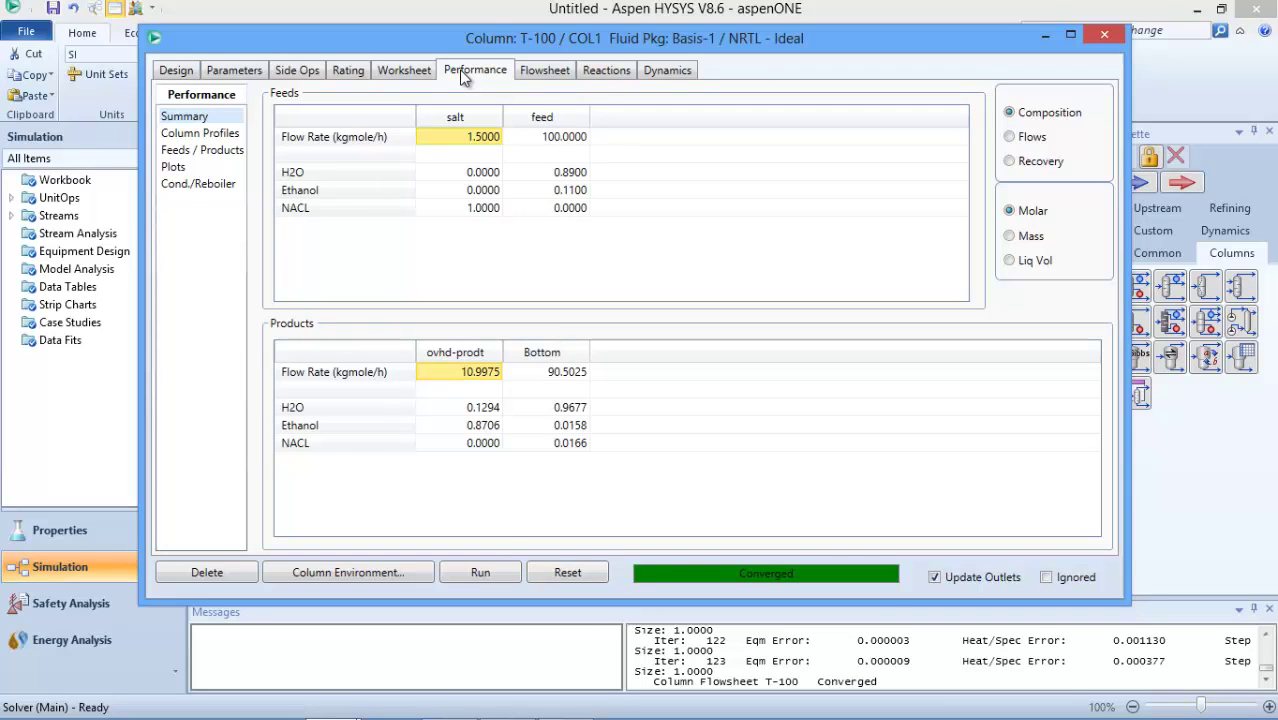
left_click(187, 136)
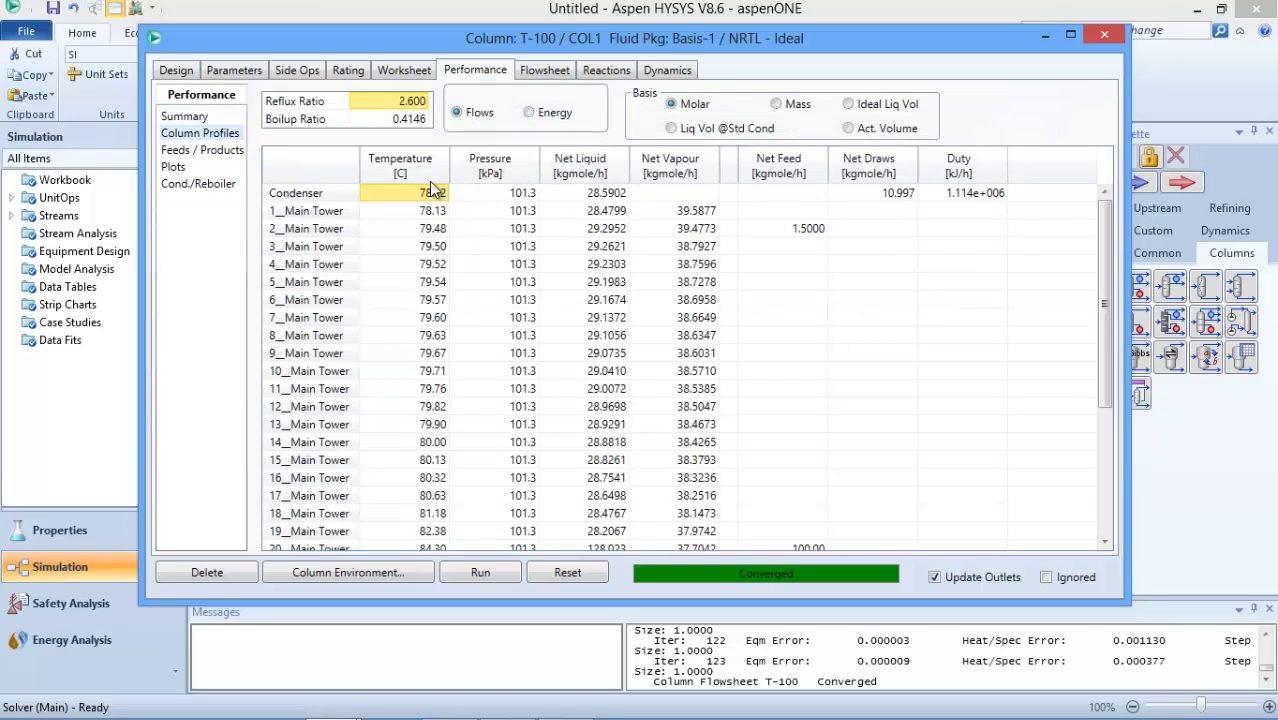
scroll(435, 275, "down", 2)
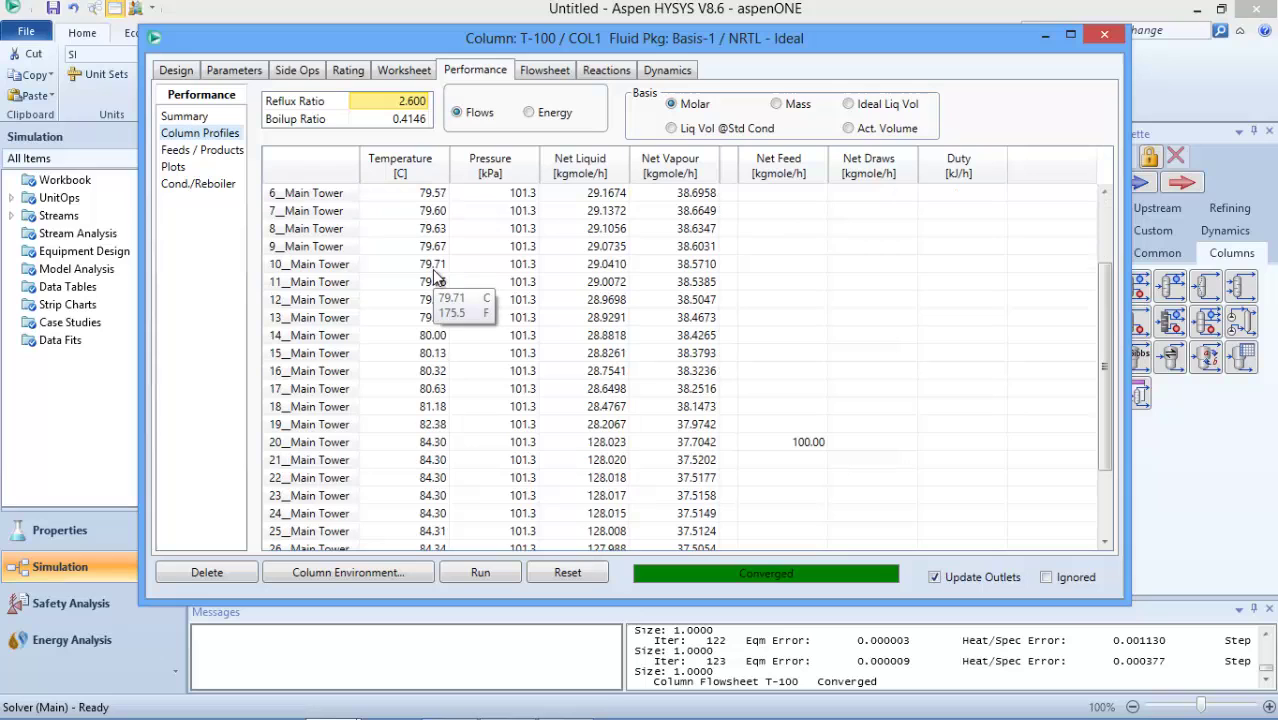
scroll(435, 275, "up", 2)
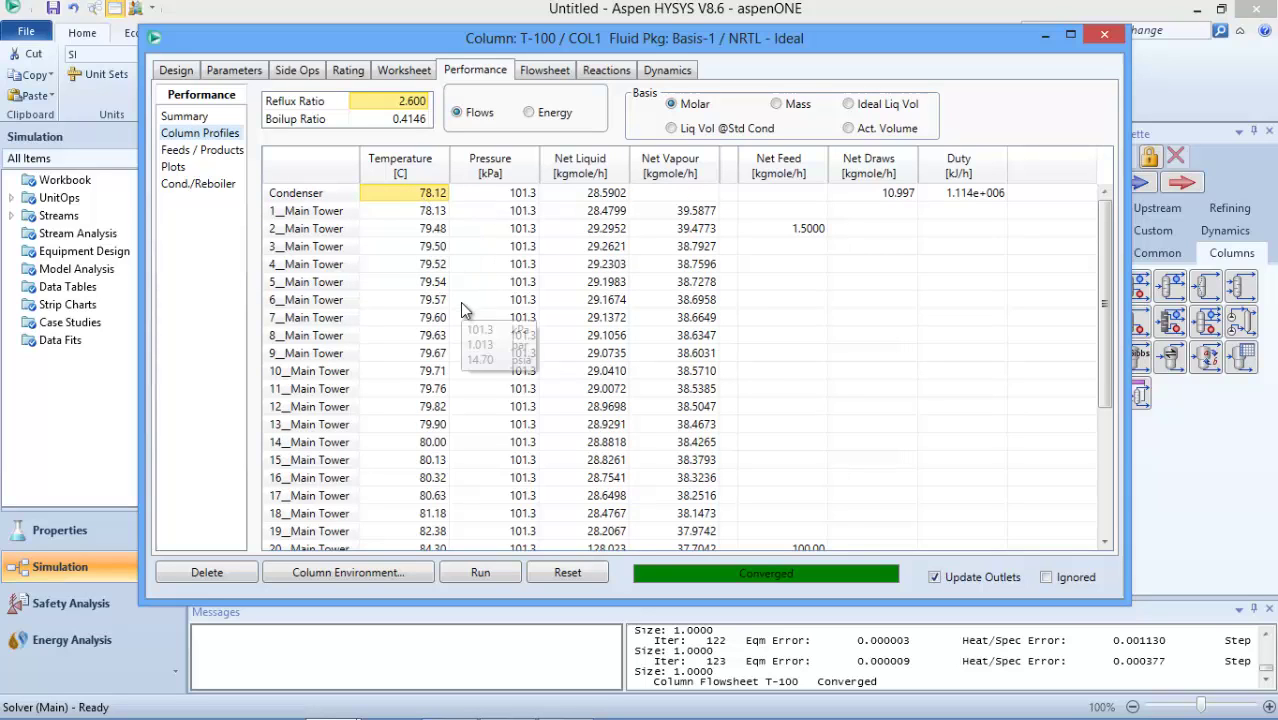
scroll(460, 302, "down", 2)
scroll(387, 437, "down", 2)
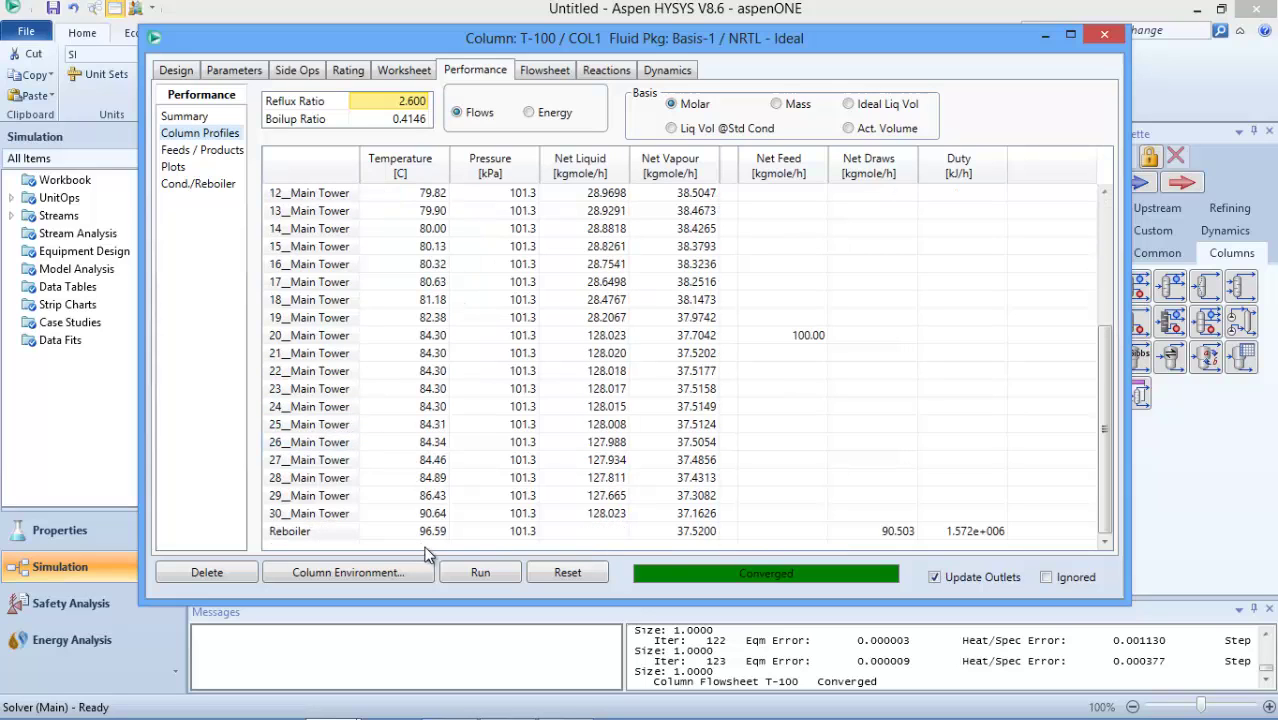
scroll(400, 437, "up", 1)
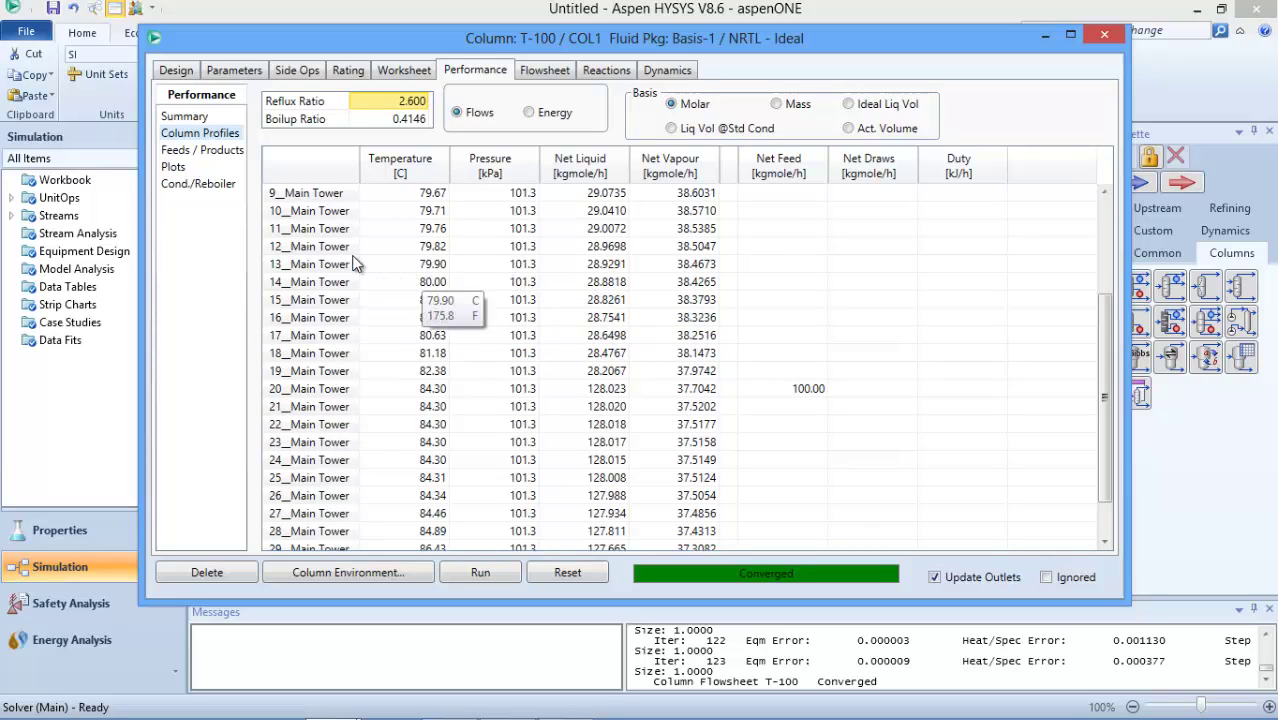
left_click(207, 116)
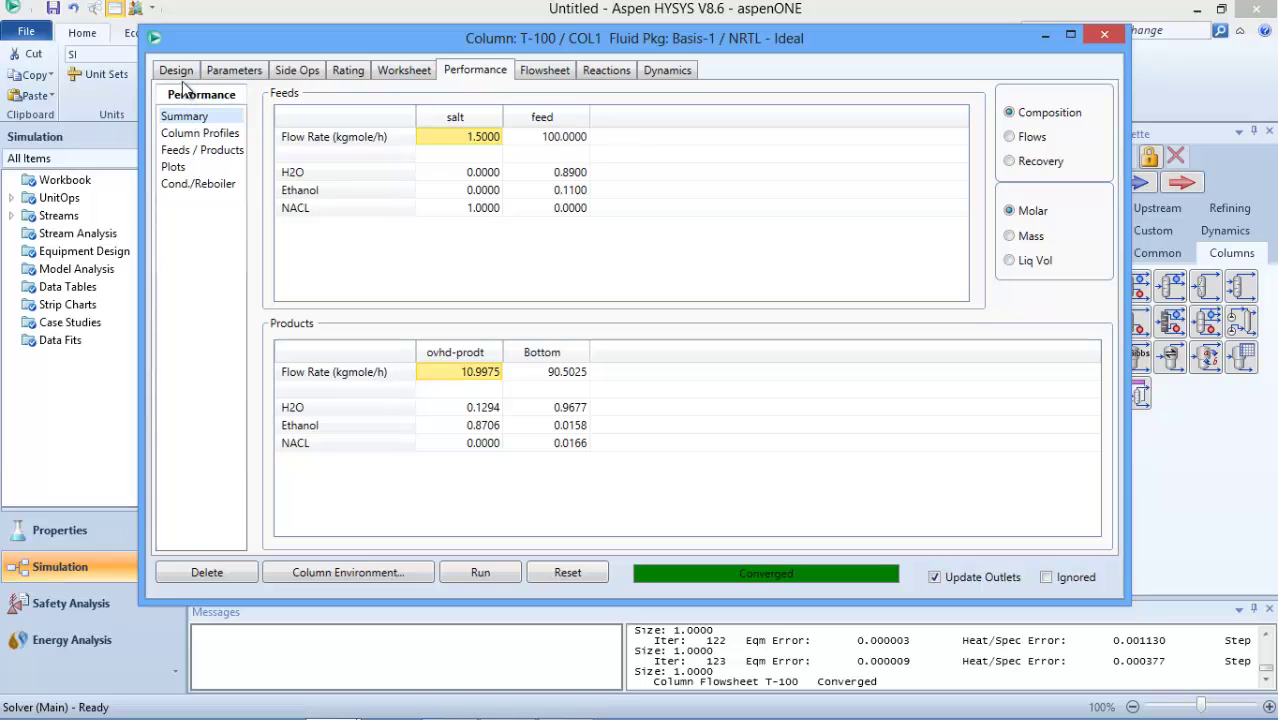
- Review the column's design connections and the details of its reflux ratio specification
left_click(182, 78)
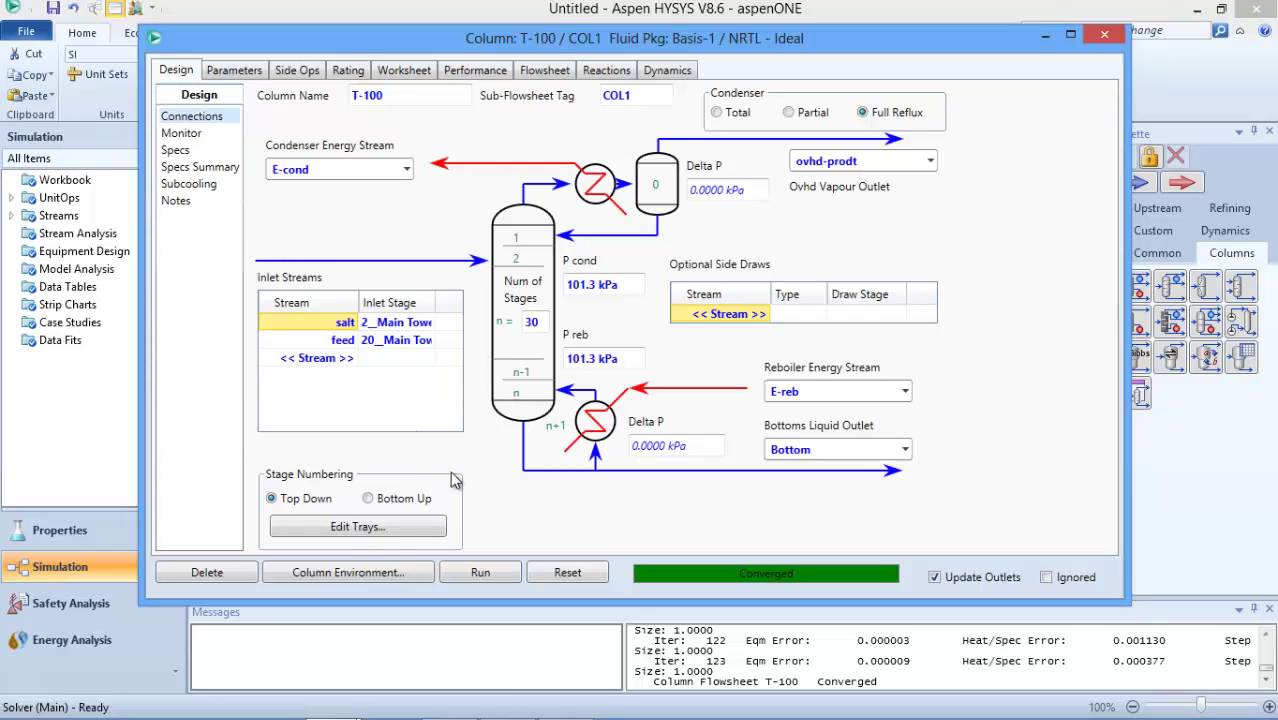
left_click(186, 151)
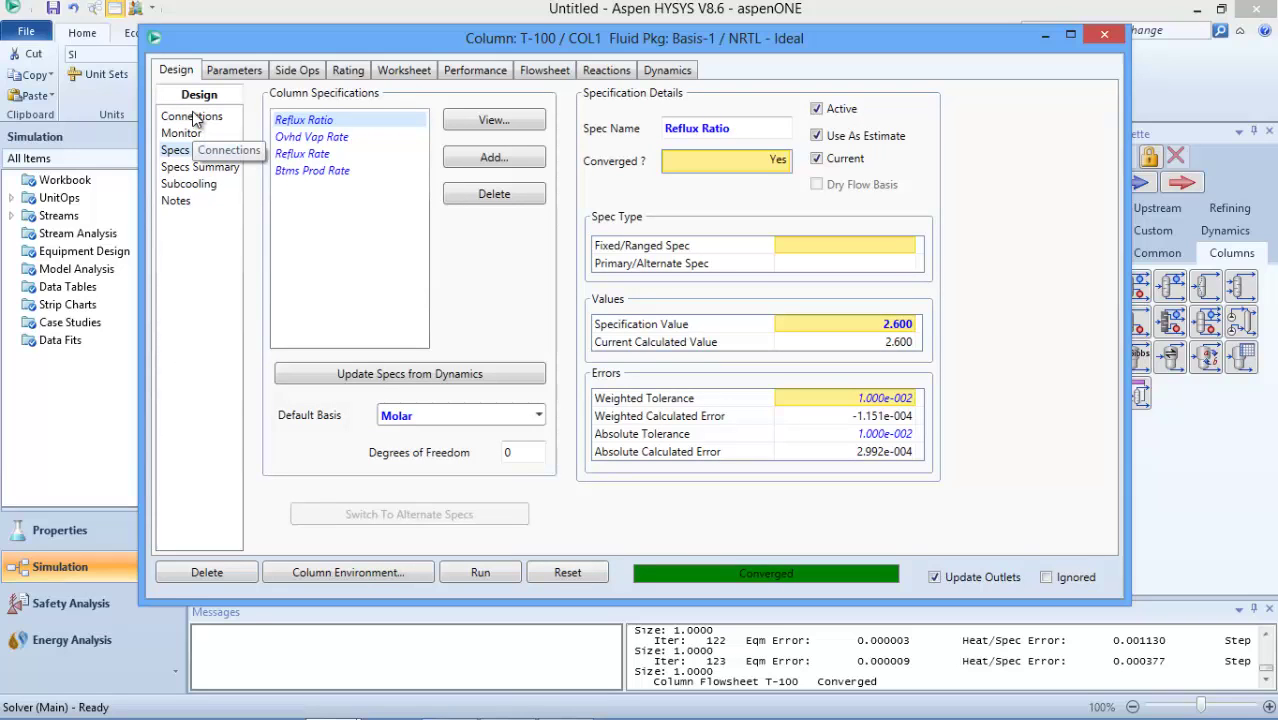
left_click(194, 118)
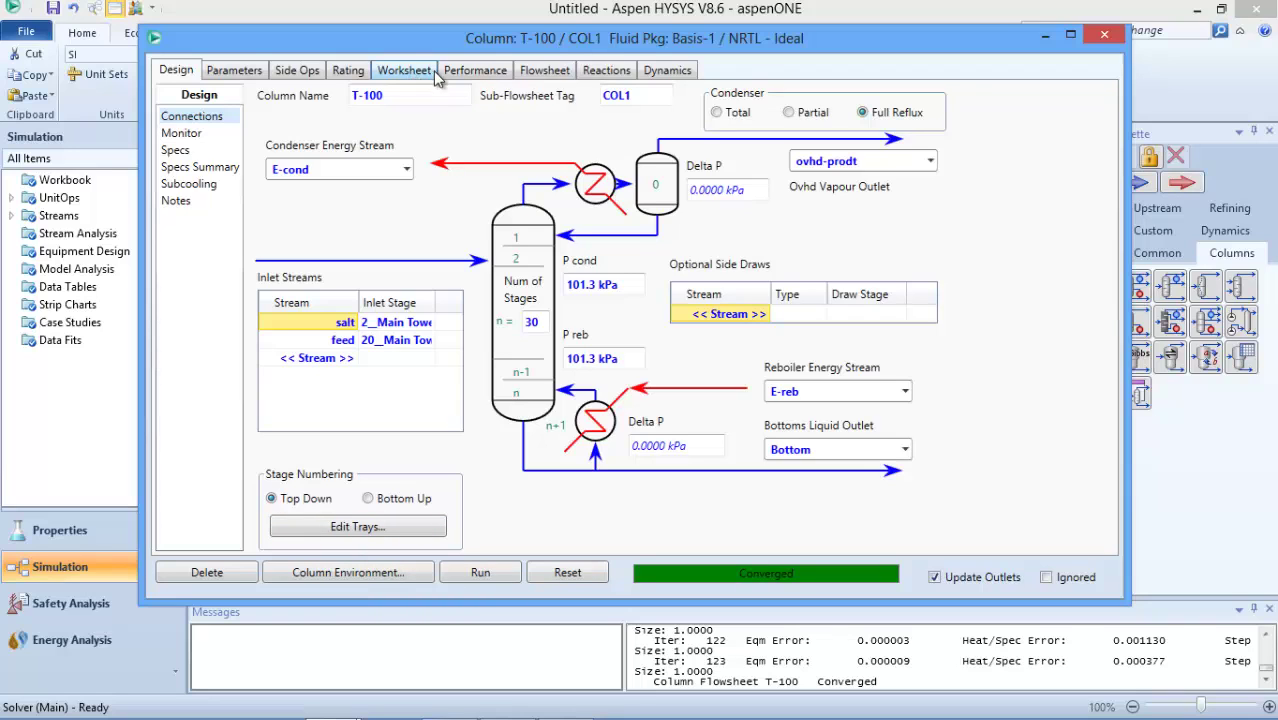
- In the column monitor, deactivate the overhead vapour rate specification and activate it again so the column re-solves
left_click(182, 134)
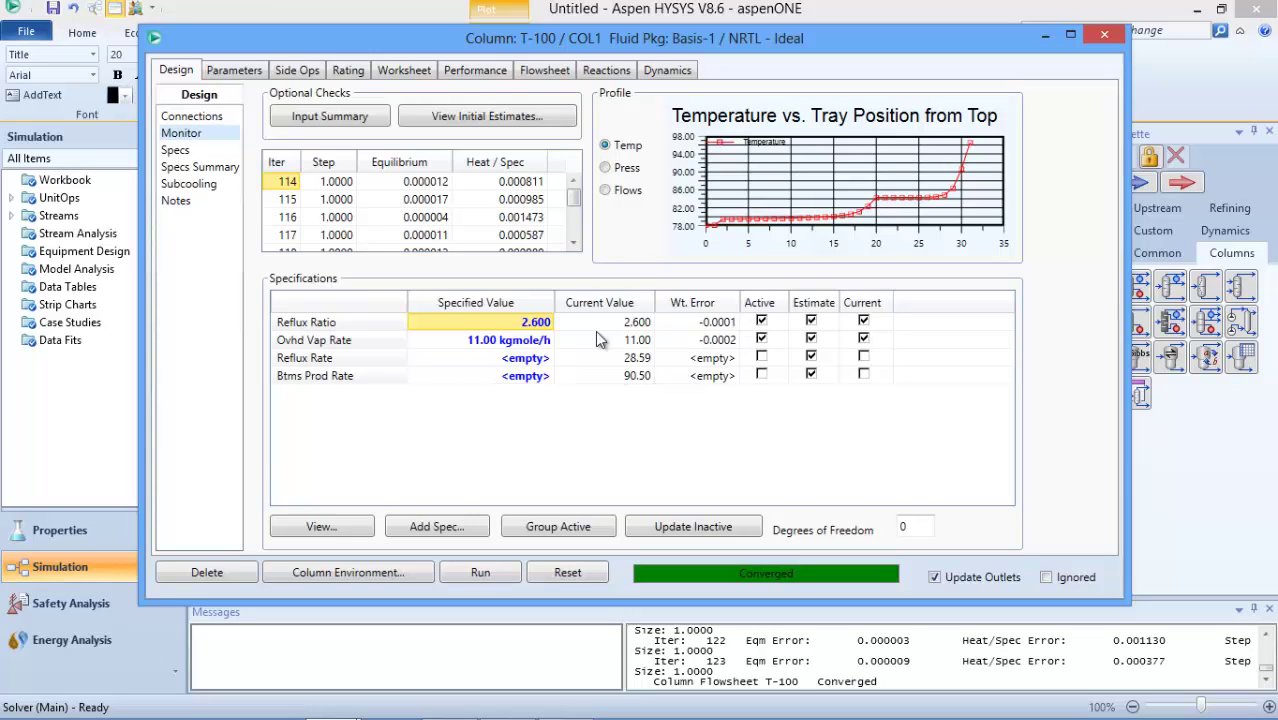
left_click(476, 326)
mouse_move(497, 346)
left_click(761, 321)
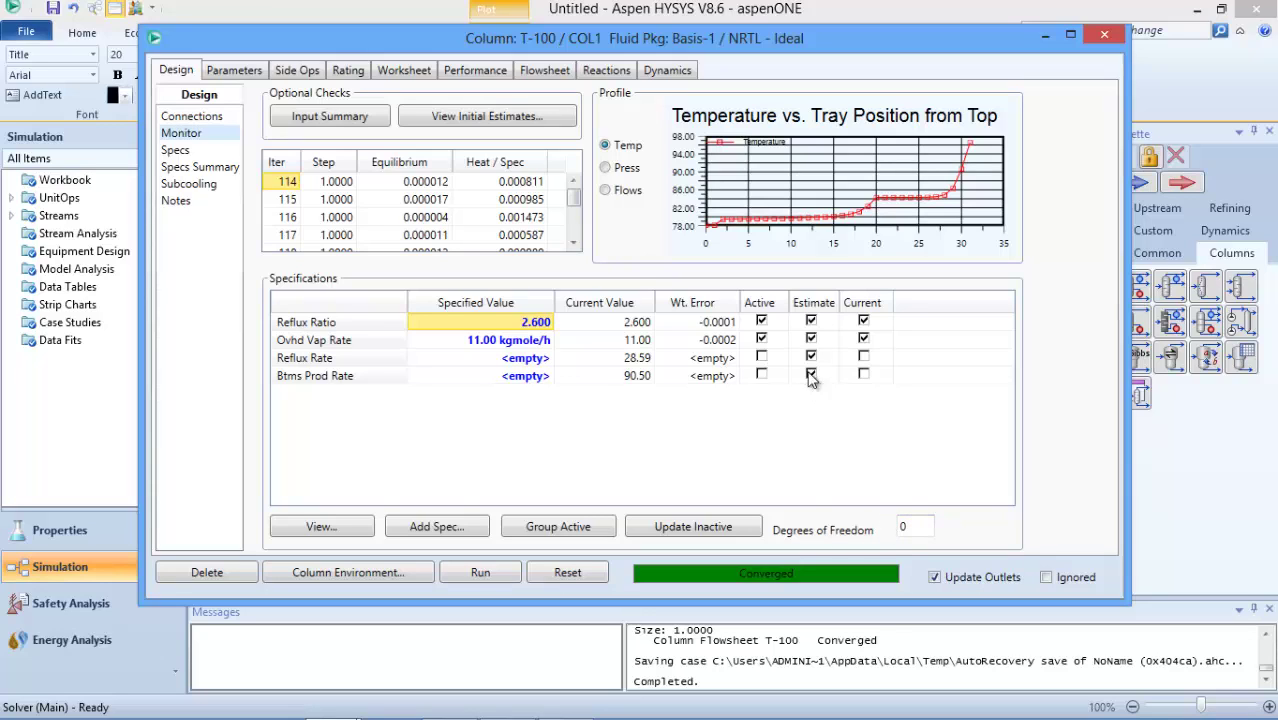
left_click(762, 338)
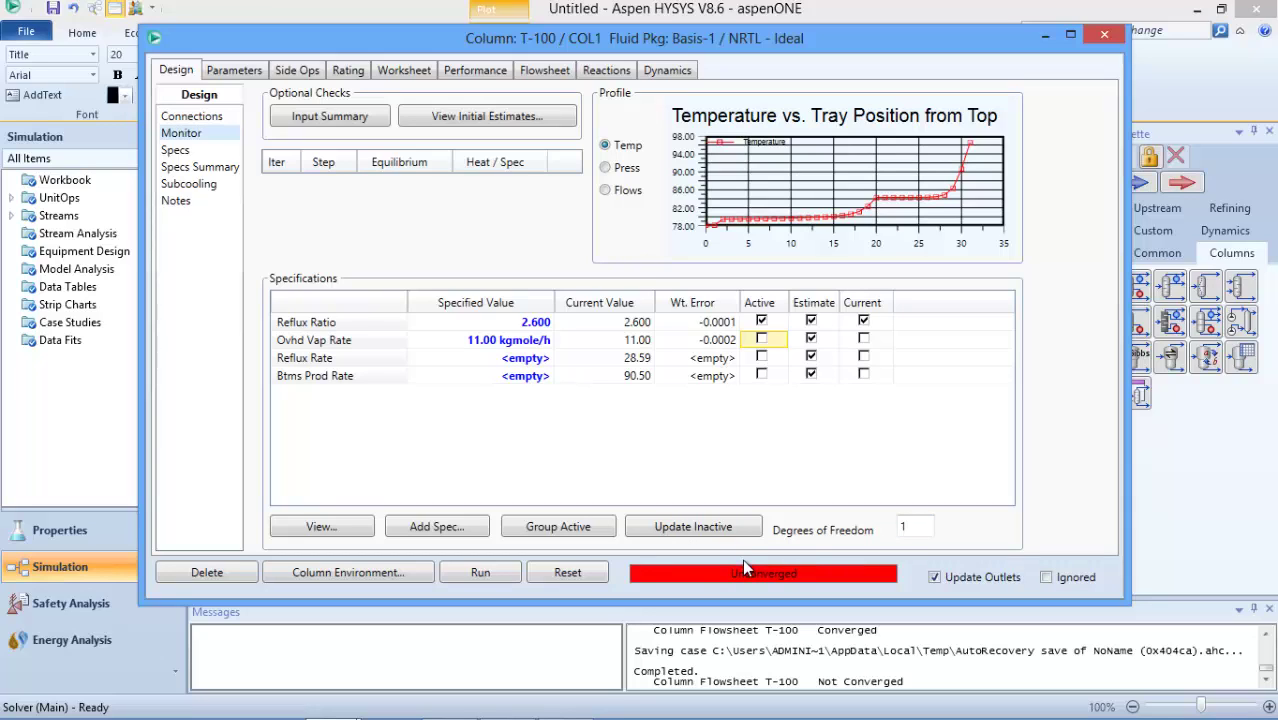
left_click(761, 340)
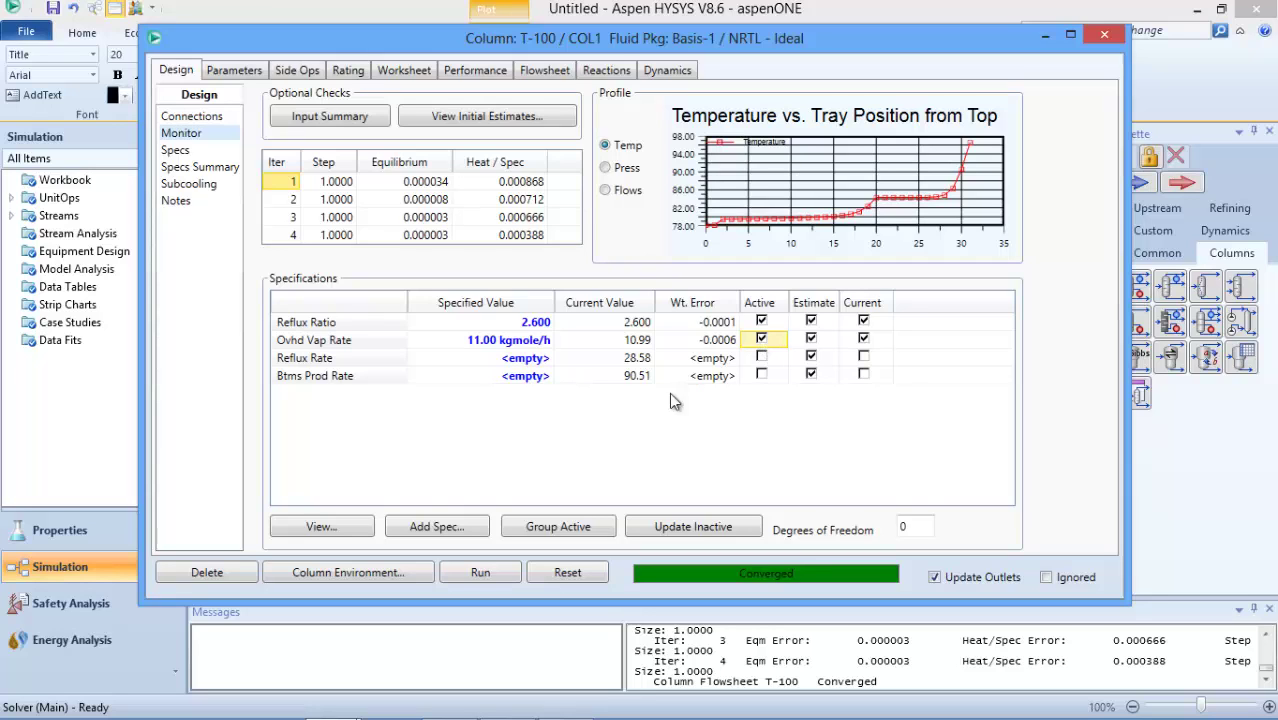
- Look through the specification types available for the column, including Column Reflux Ratio, without adding one, and close the column window
left_click(446, 527)
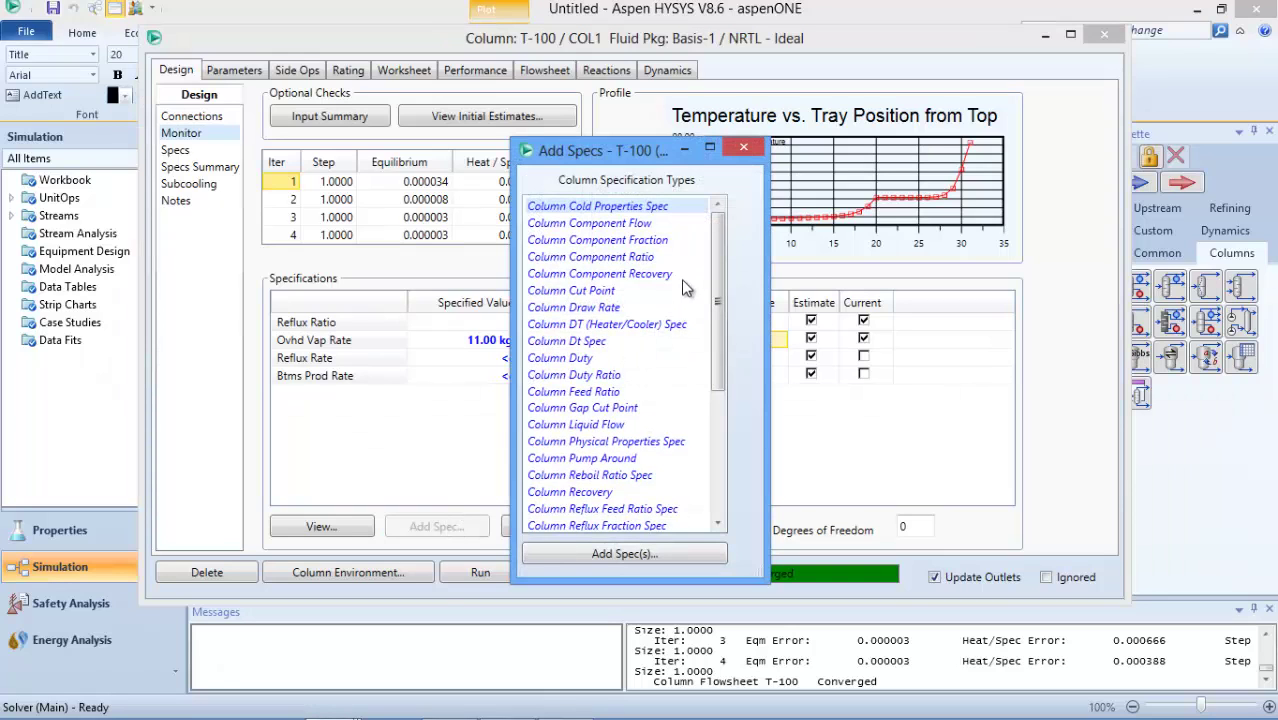
mouse_move(716, 256)
left_mouse_down()
mouse_move(727, 402)
mouse_move(717, 260)
left_mouse_up()
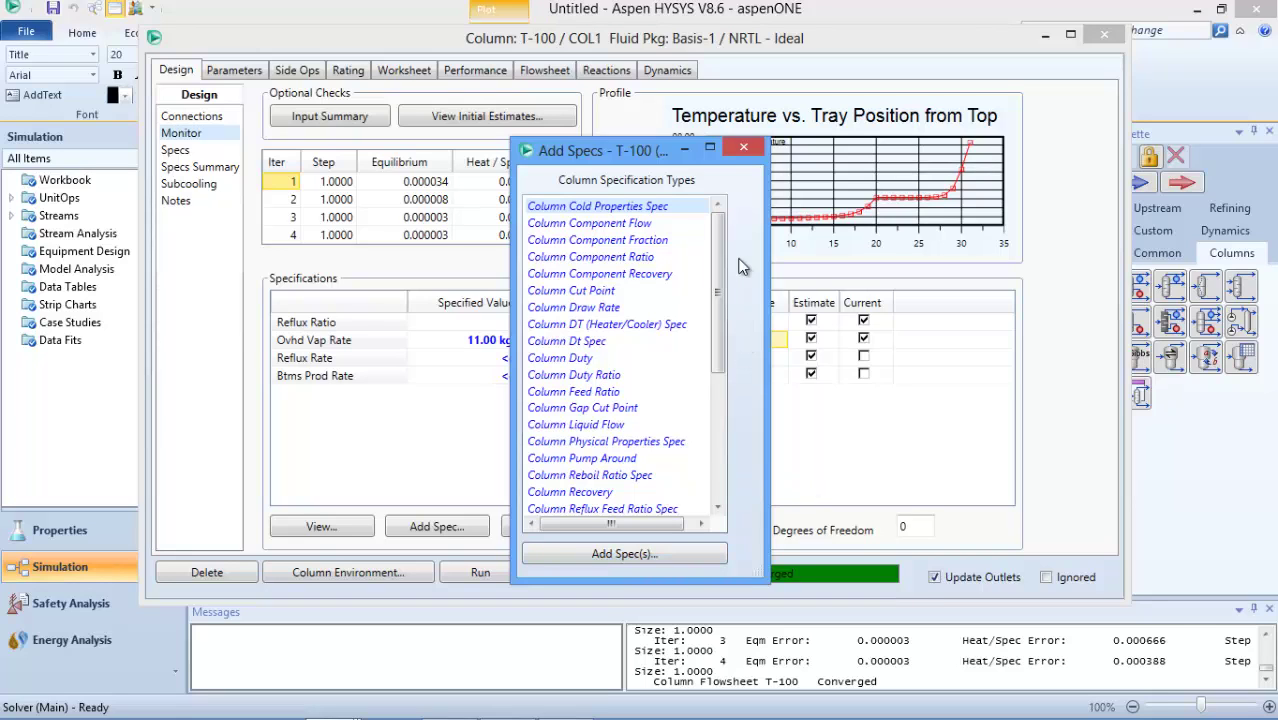
left_click(739, 149)
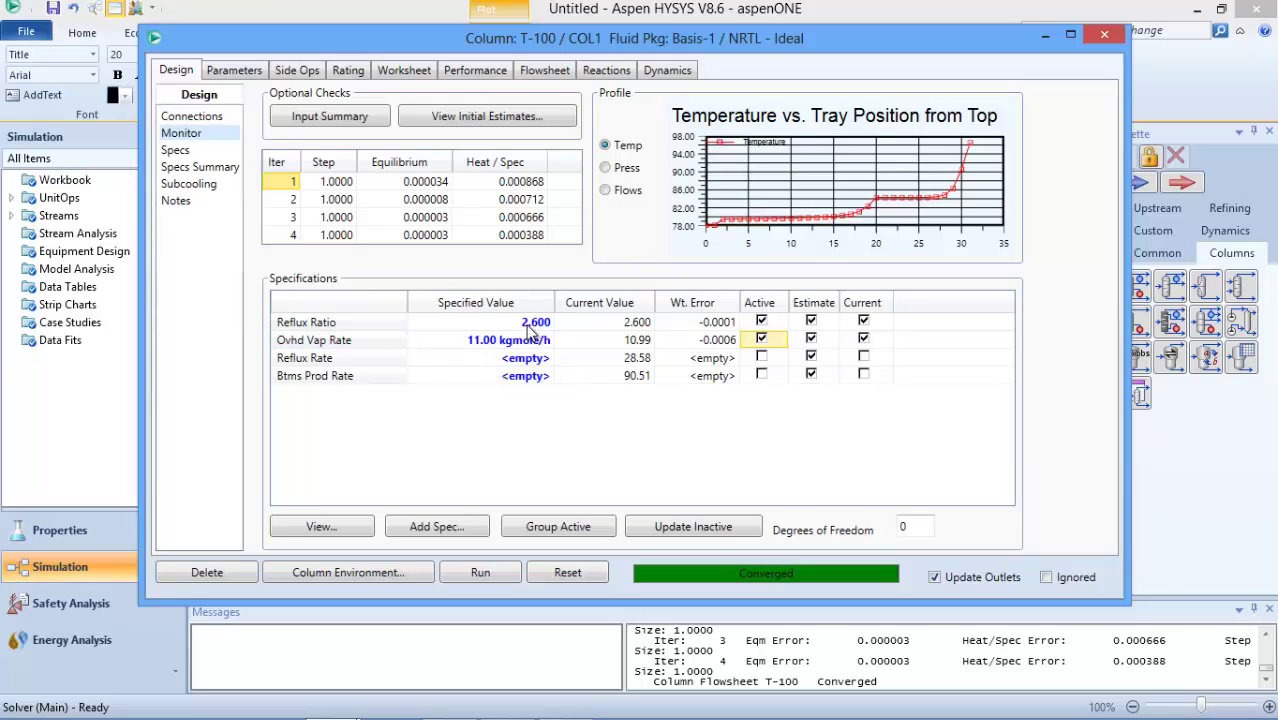
mouse_move(503, 343)
mouse_move(593, 360)
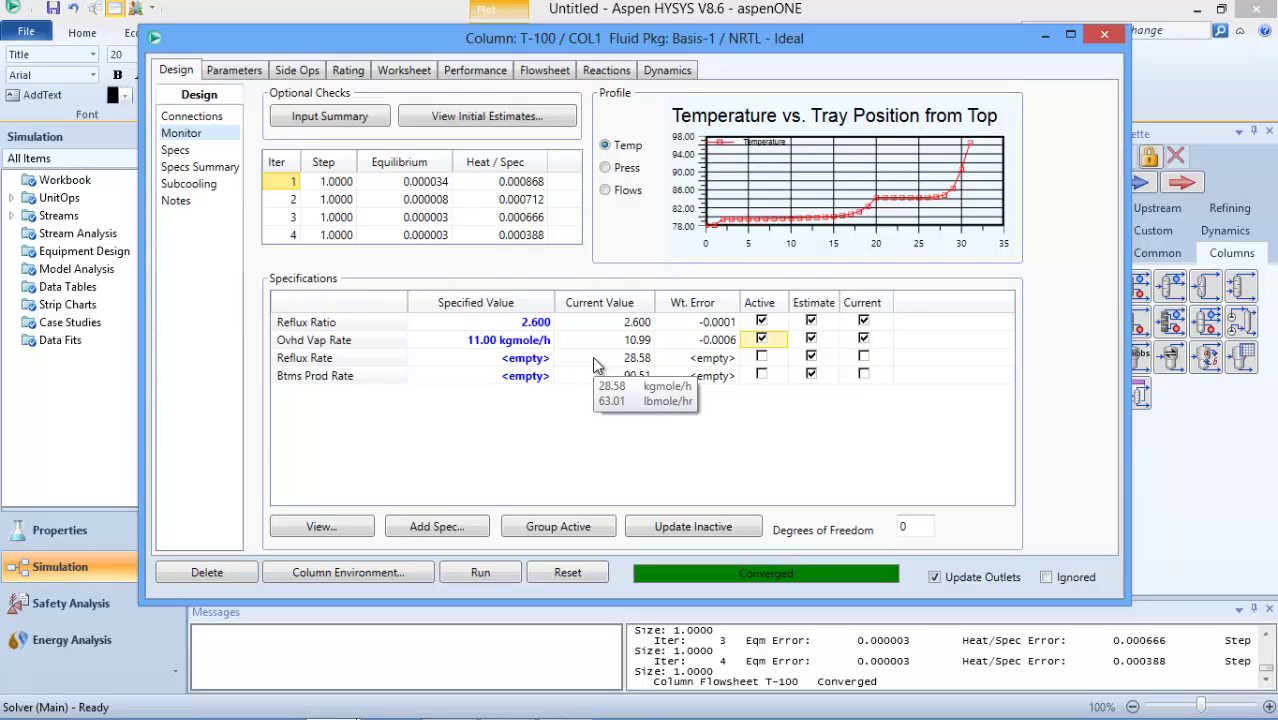
left_click(449, 530)
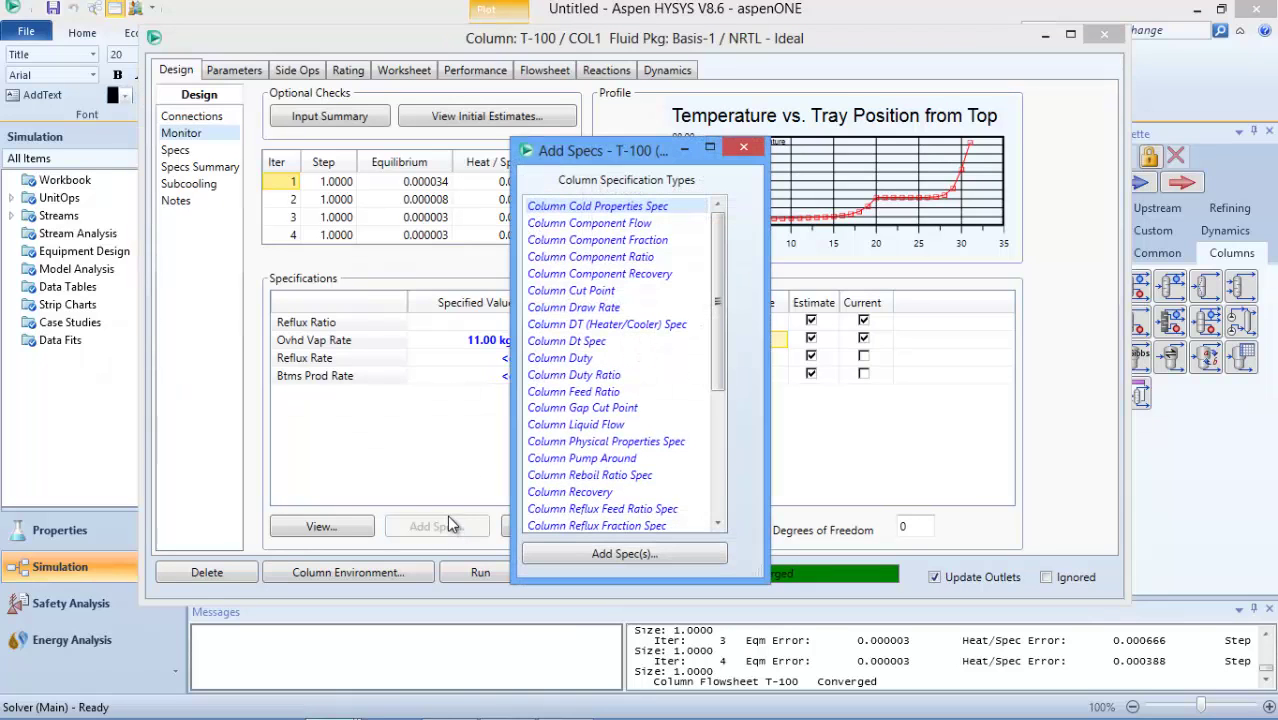
left_click_drag(716, 263, 729, 438)
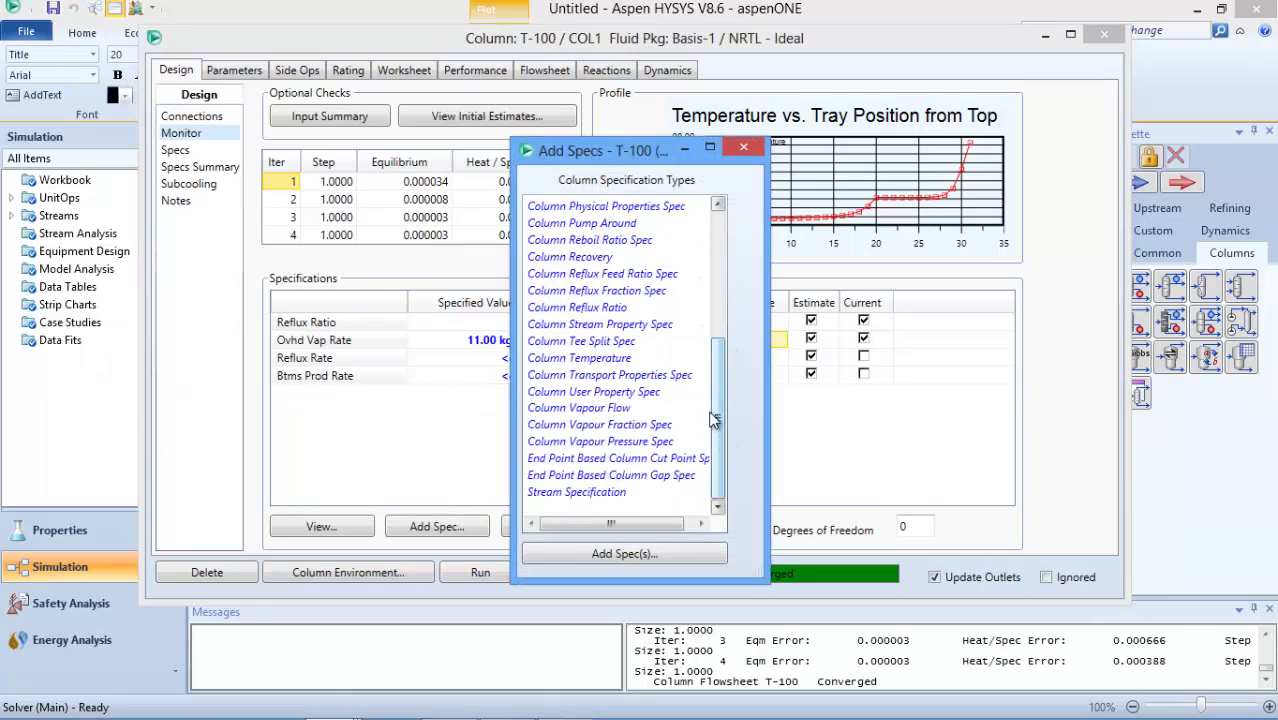
left_click_drag(648, 275, 605, 272)
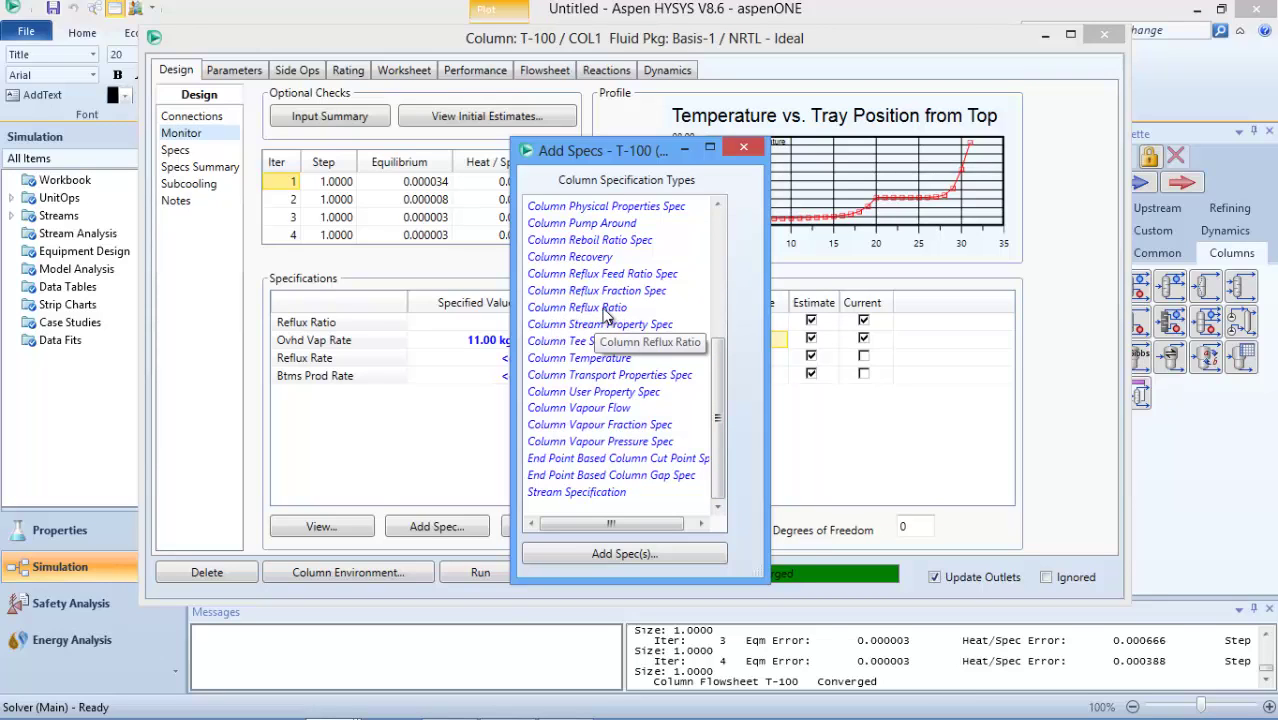
left_click(603, 309)
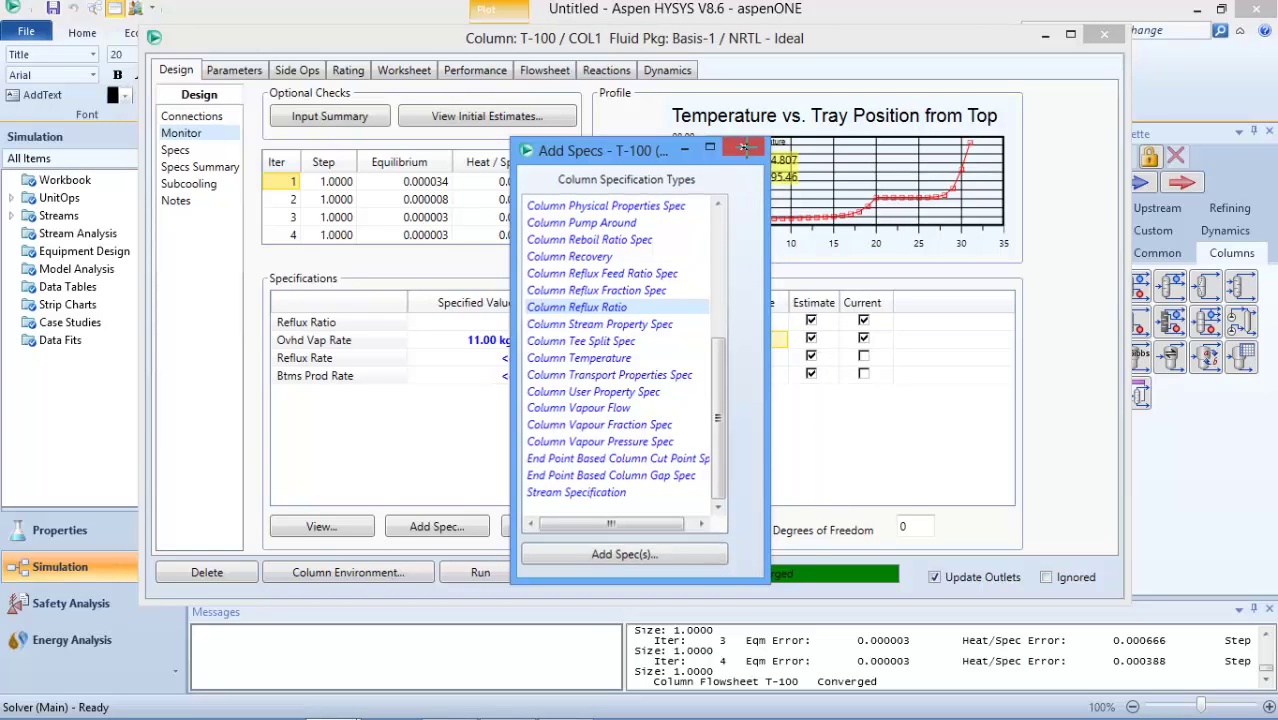
left_click(745, 148)
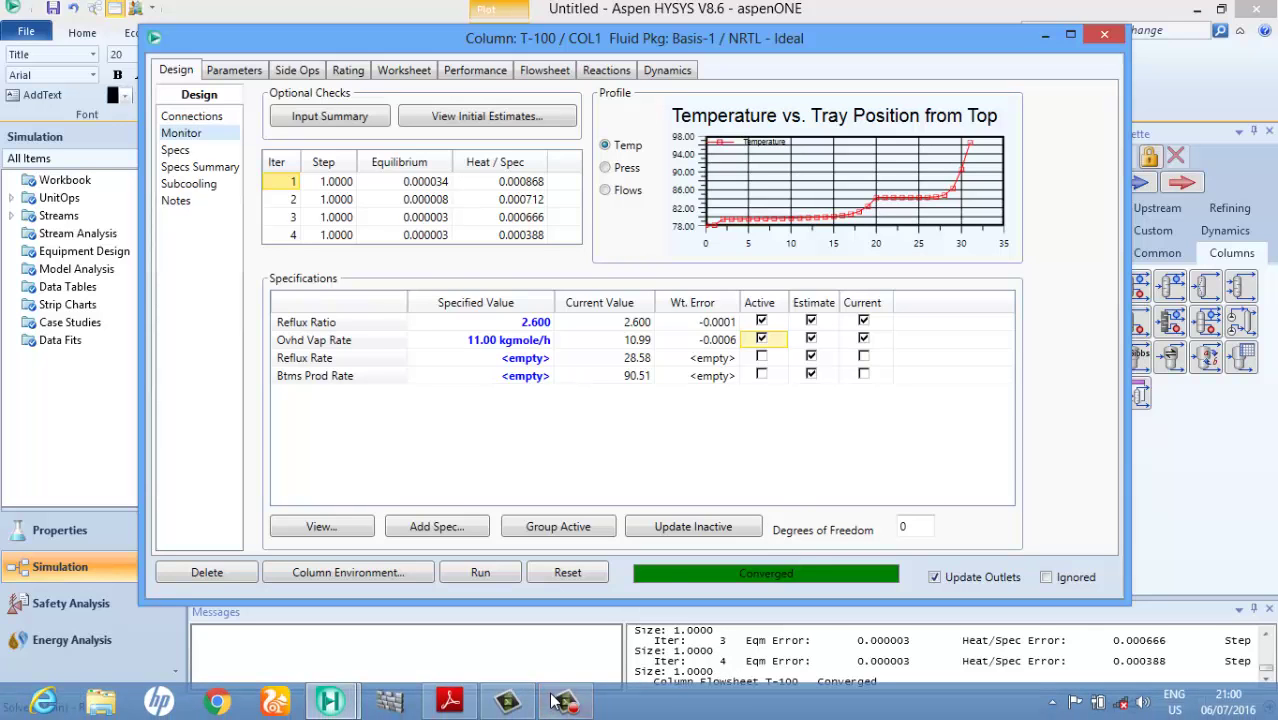
mouse_move(567, 706)
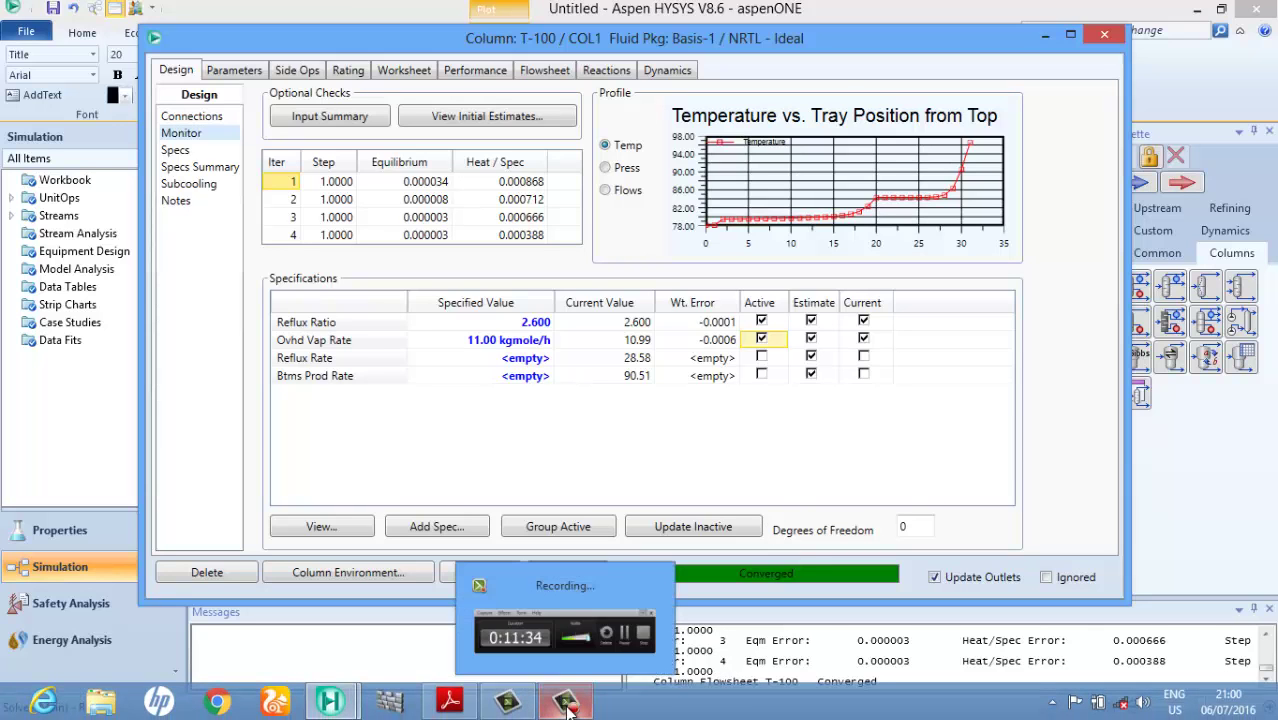
left_click(1100, 36)
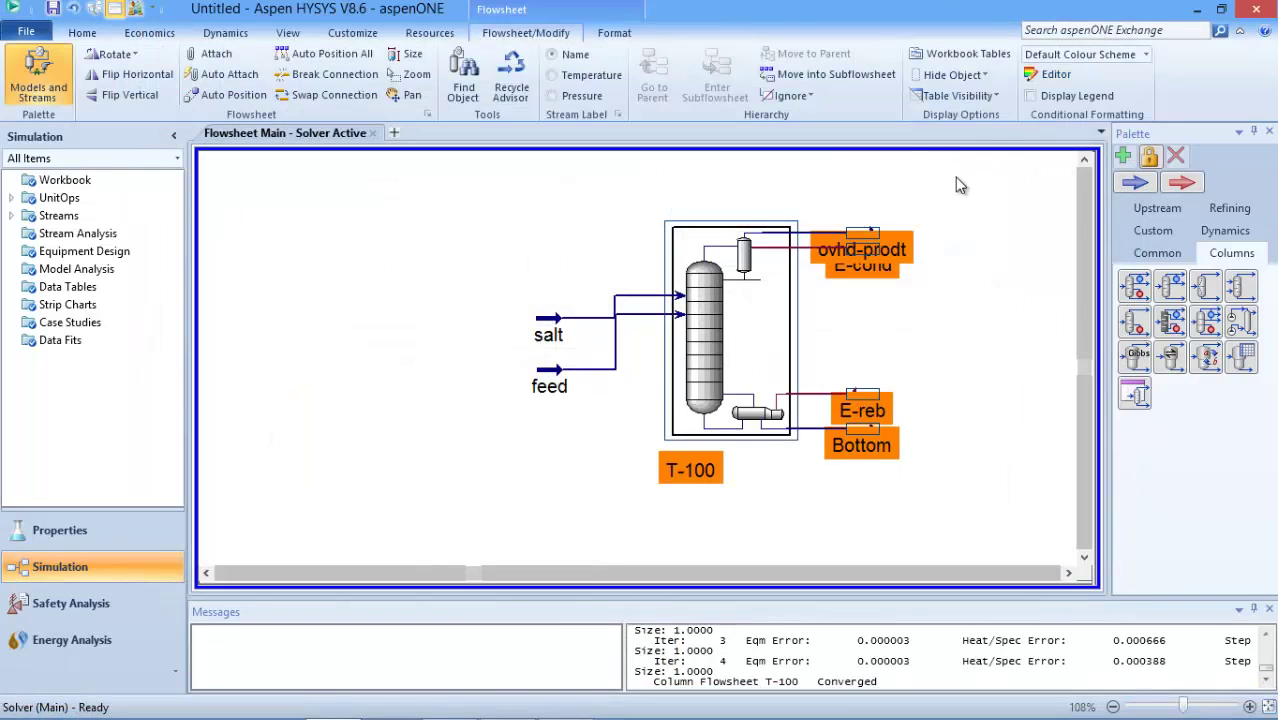
- Spread out the product streams on the flowsheet by moving ovhd-prodt above E-cond and Bottom slightly lower, away from E-reb
double_click(868, 230)
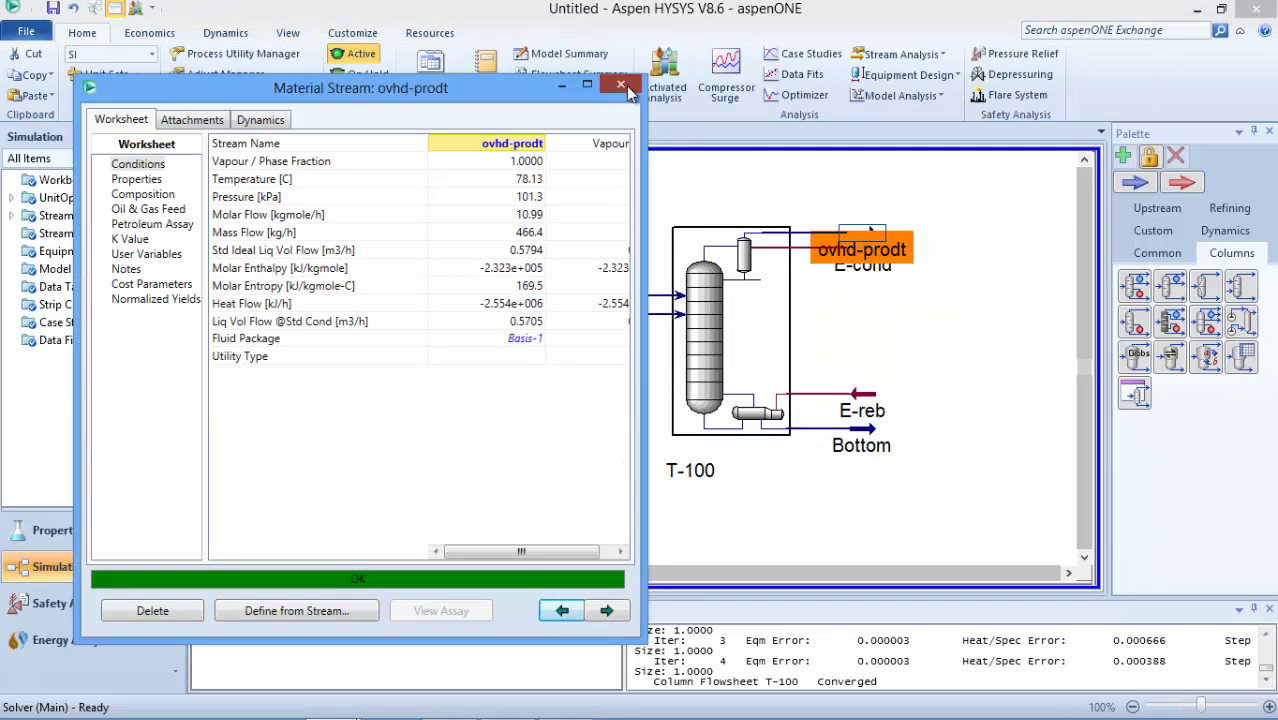
left_click(621, 84)
left_click_drag(858, 232, 865, 190)
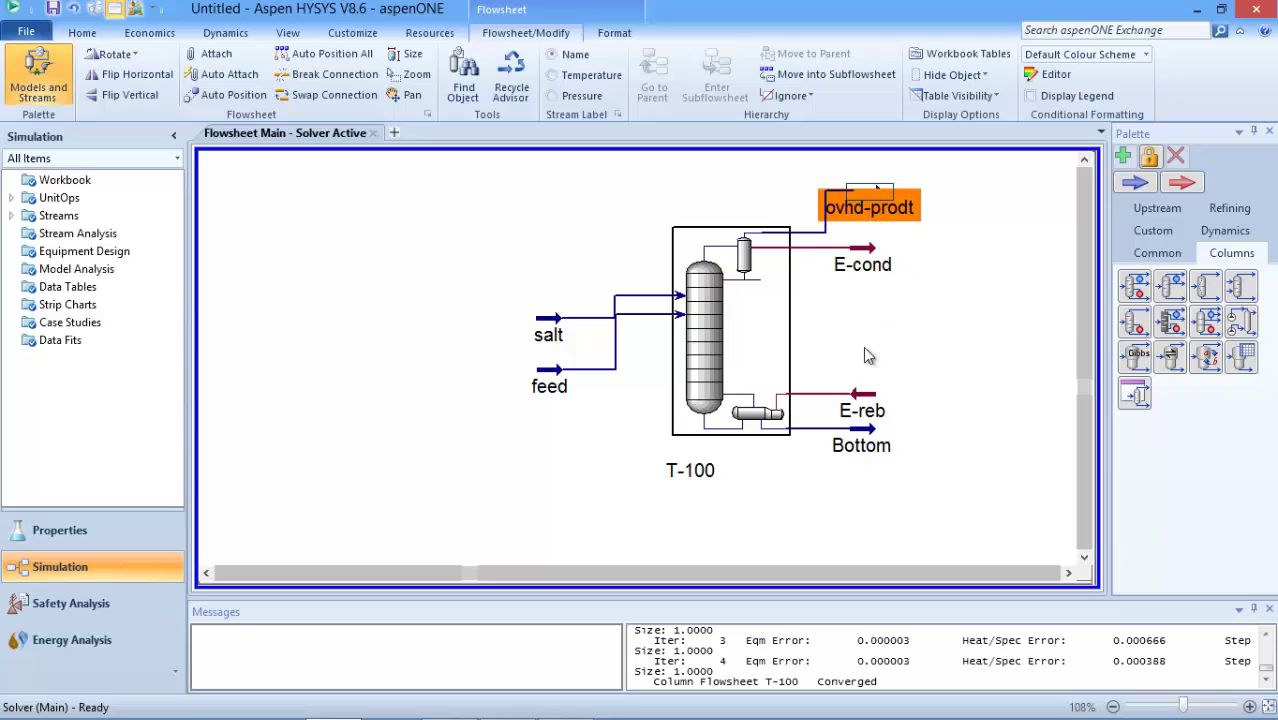
mouse_move(868, 438)
left_click_drag(868, 438, 893, 466)
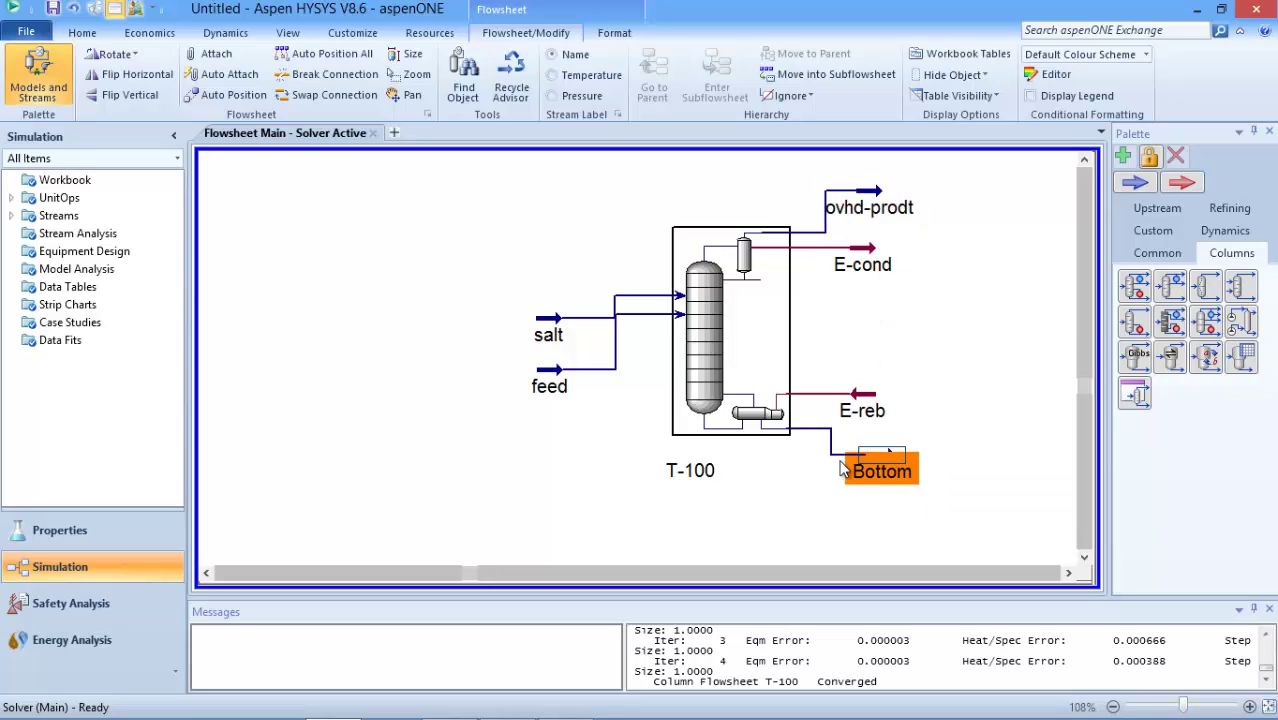
- Review the workbook's material stream conditions, component mole fractions, and condenser and reboiler heat flows
double_click(86, 182)
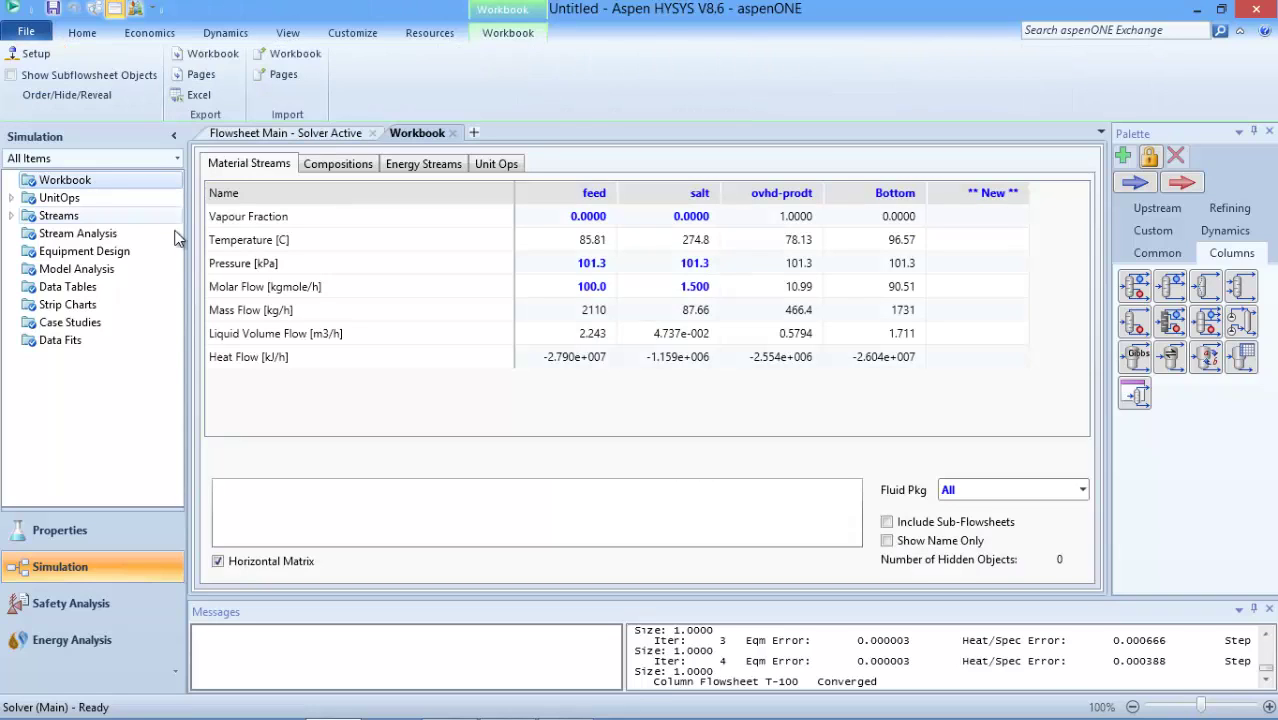
left_click(347, 168)
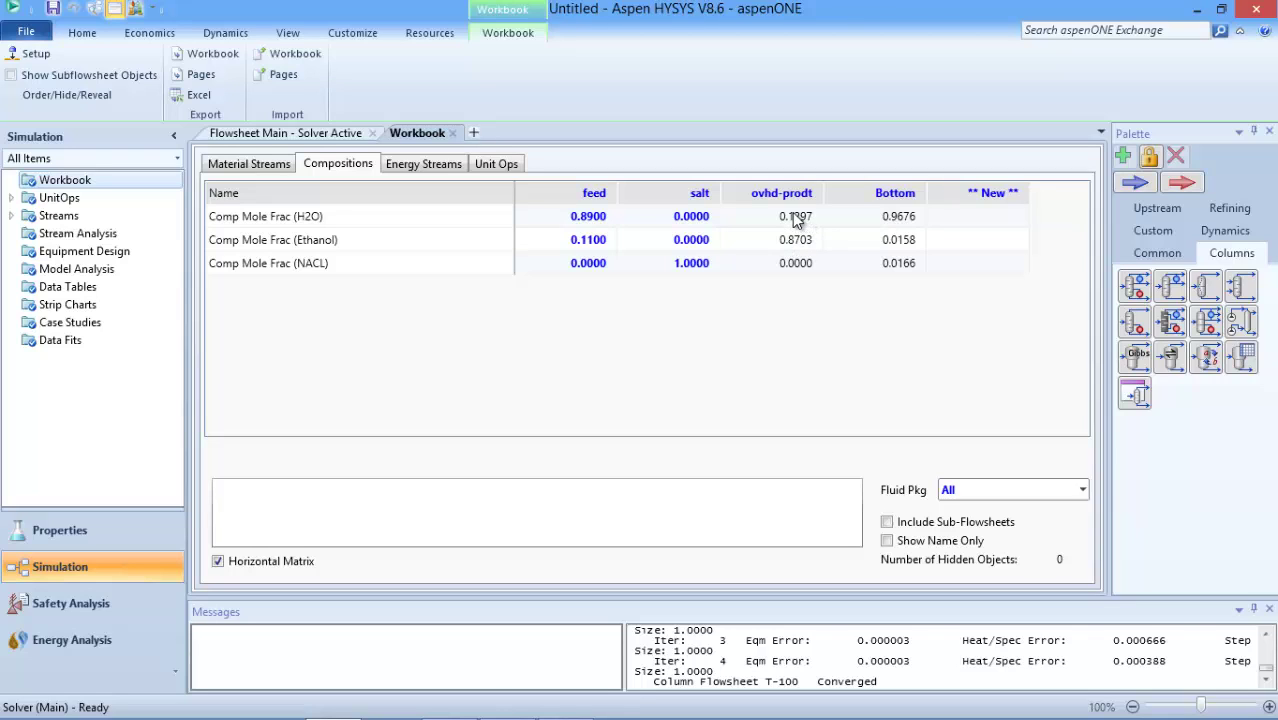
left_click(444, 166)
mouse_move(592, 229)
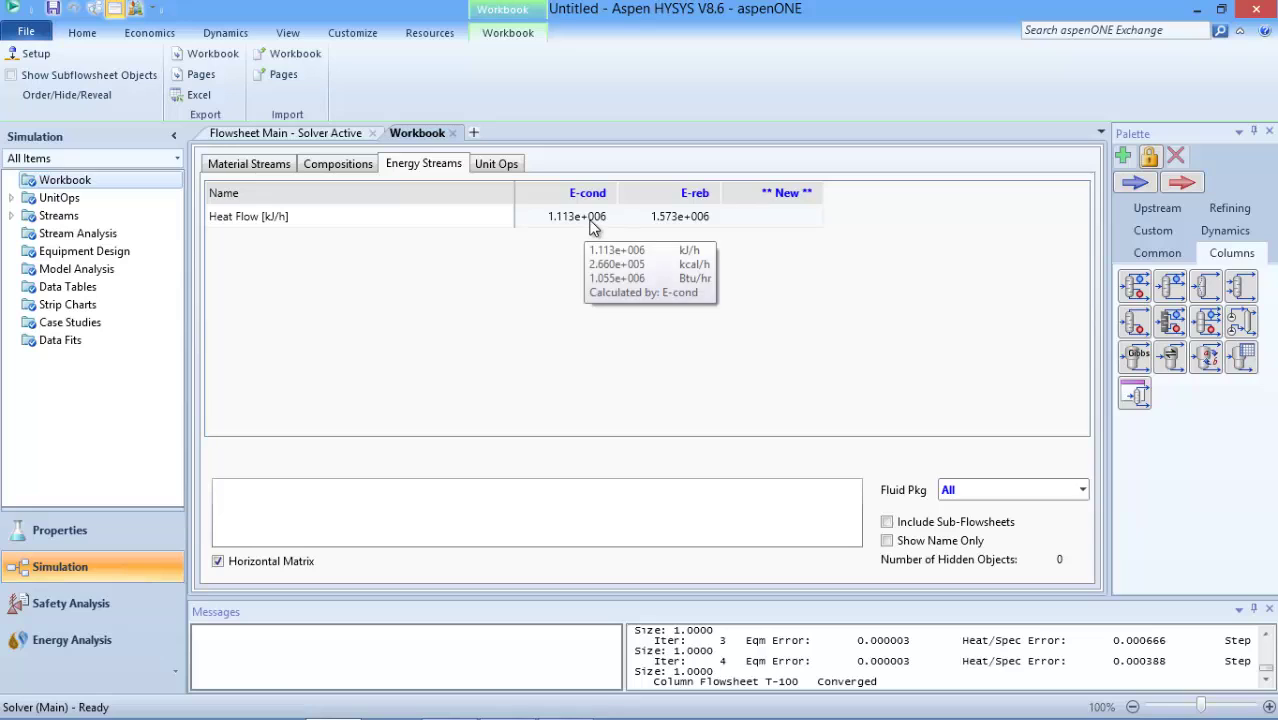
mouse_move(697, 220)
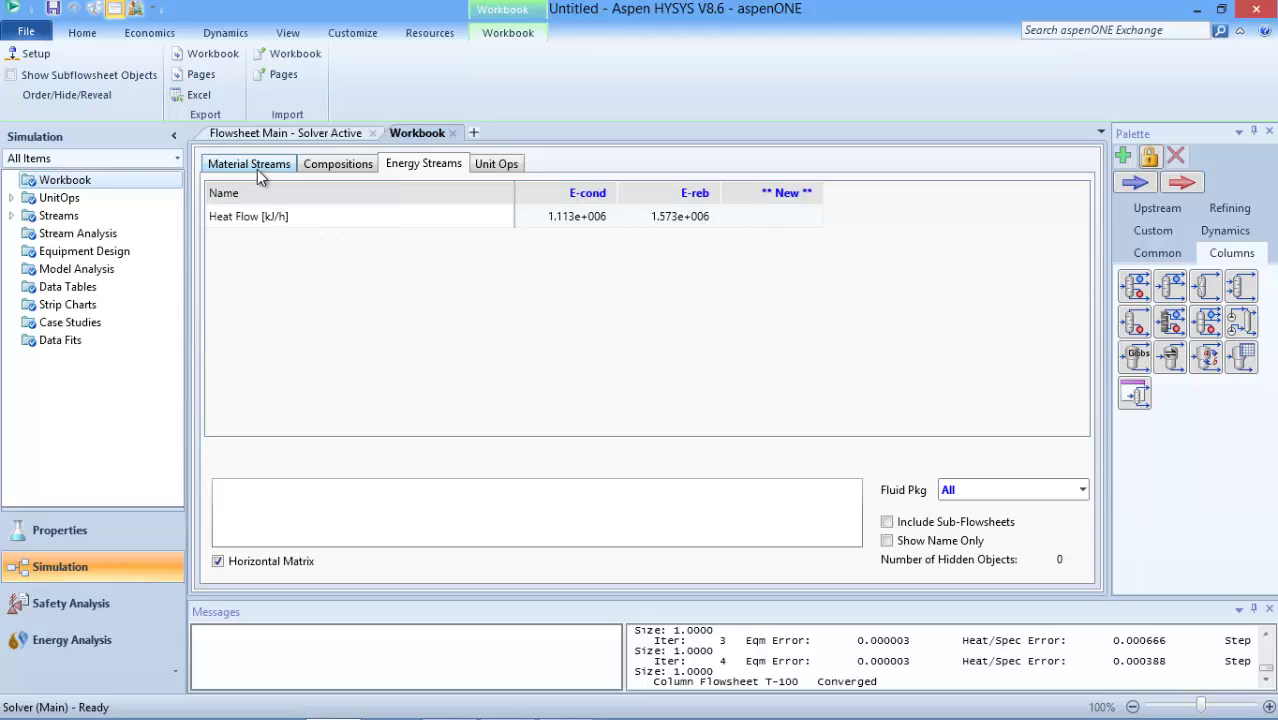
- Return to the main flowsheet and examine column T-100's tray-by-tray temperature profile as a graph
left_click(303, 137)
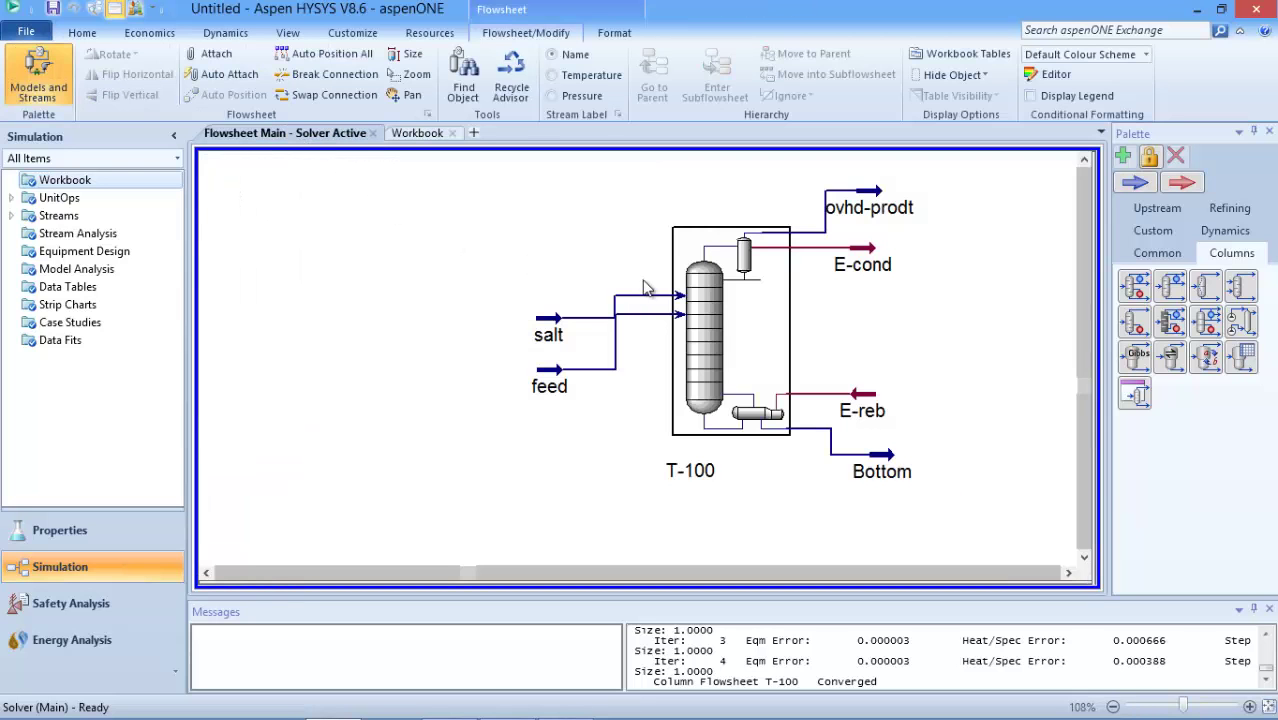
double_click(702, 338)
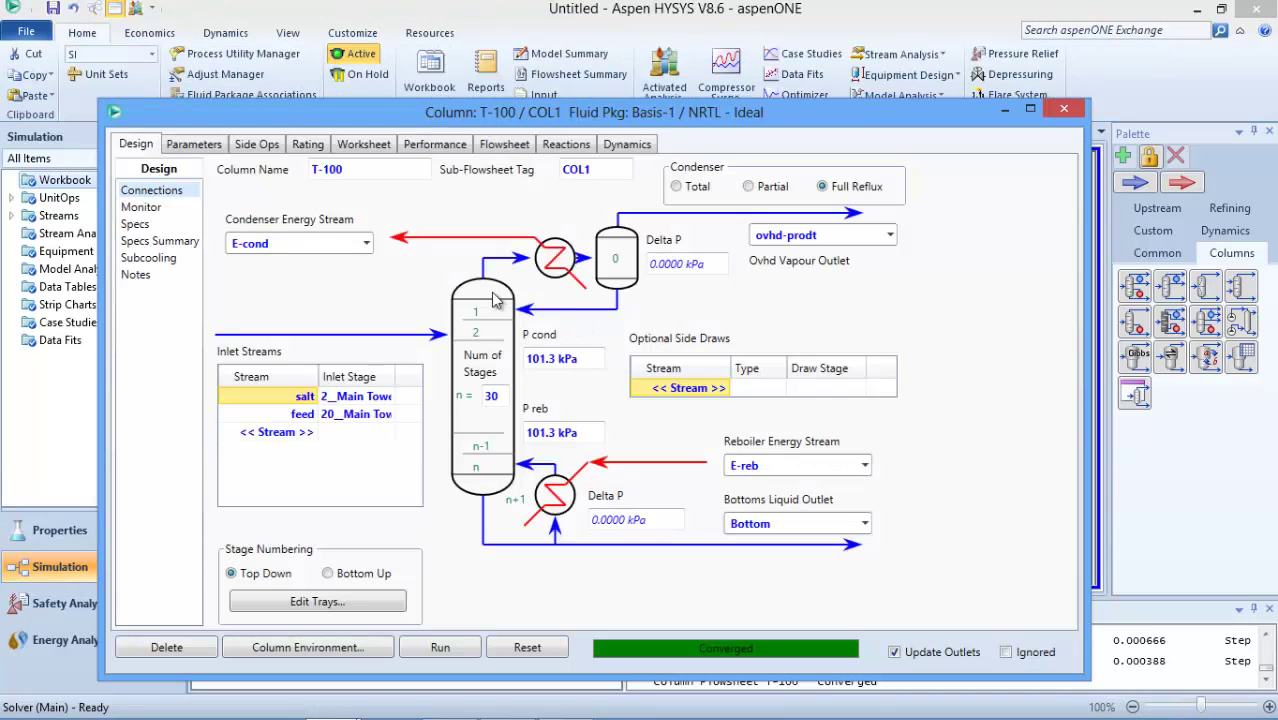
left_click(434, 145)
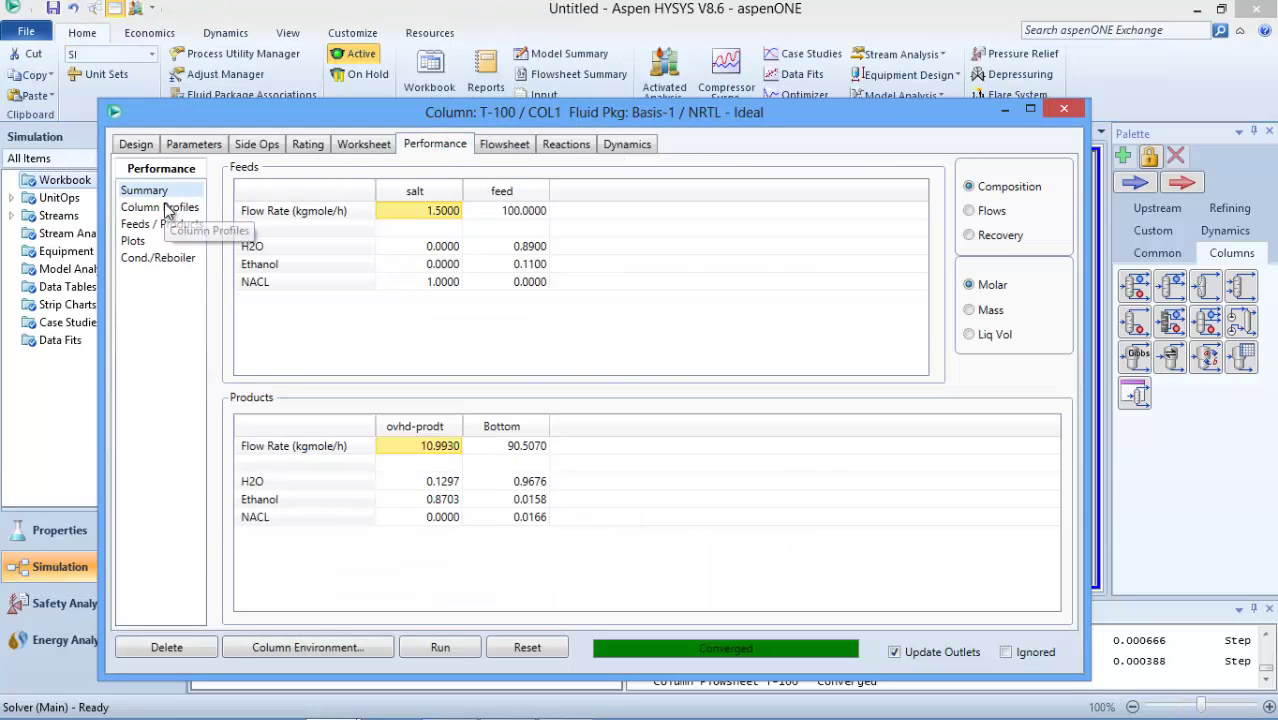
left_click(135, 246)
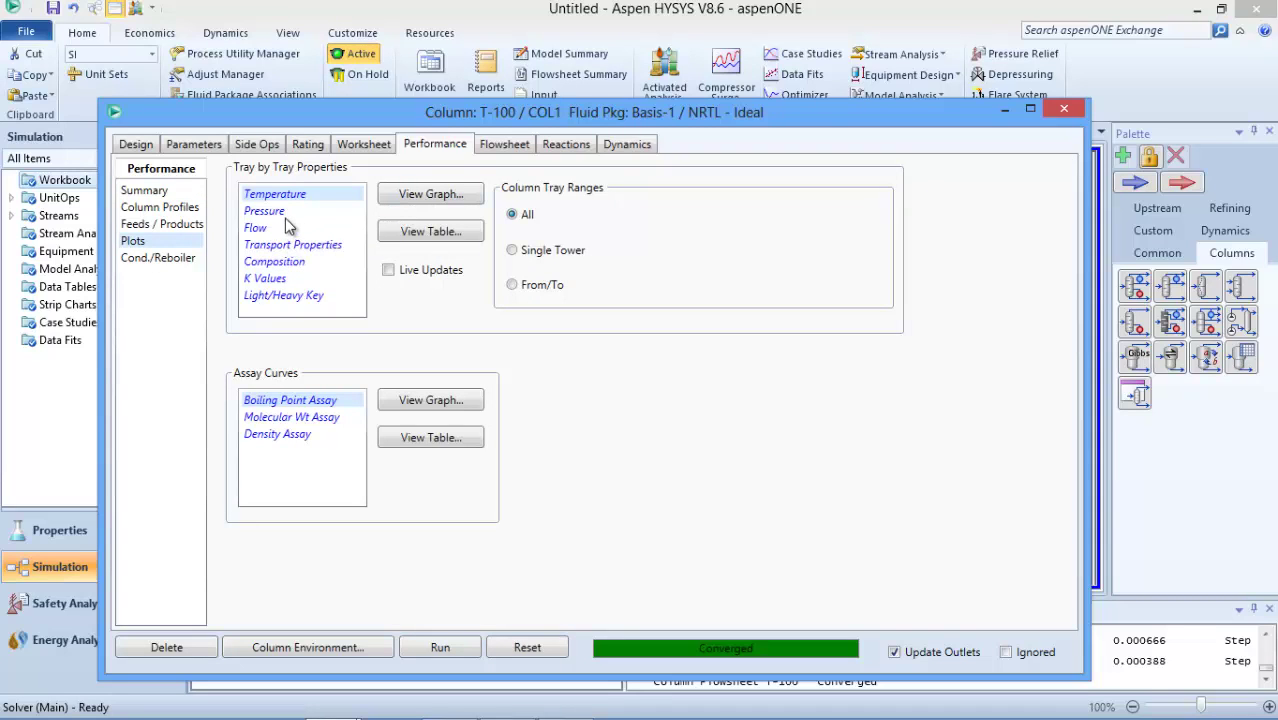
left_click(420, 196)
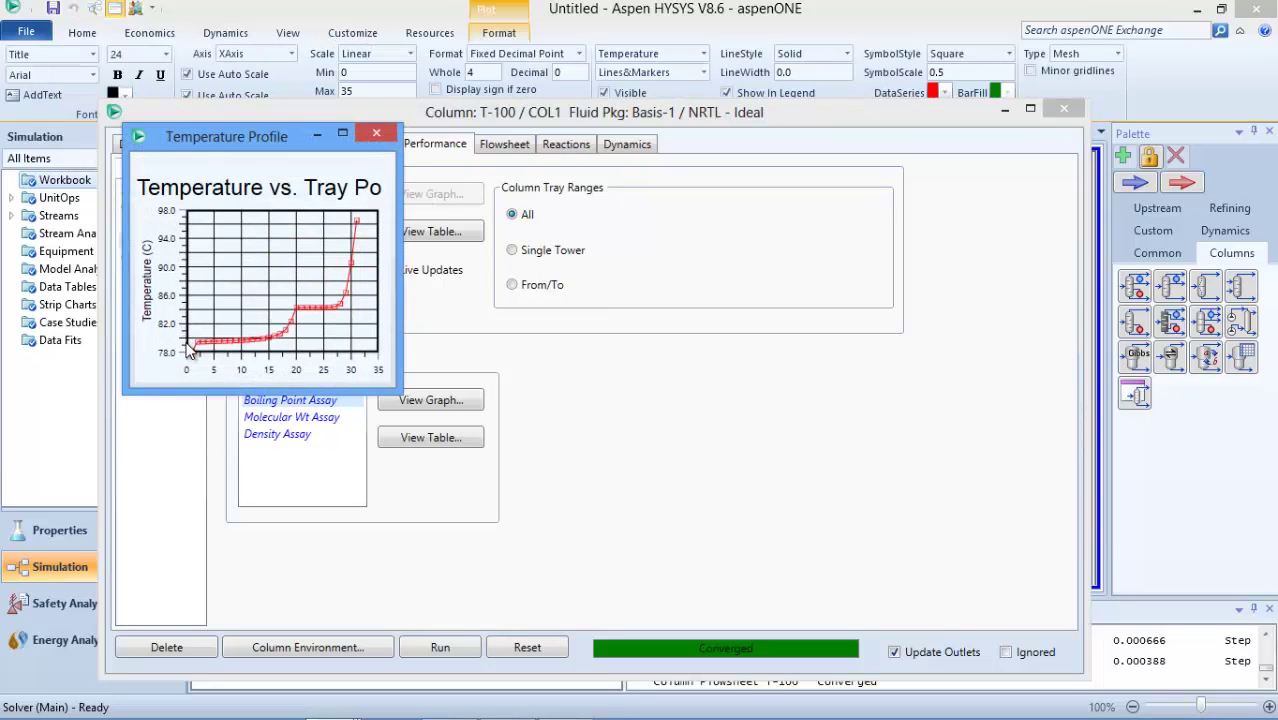
mouse_move(290, 322)
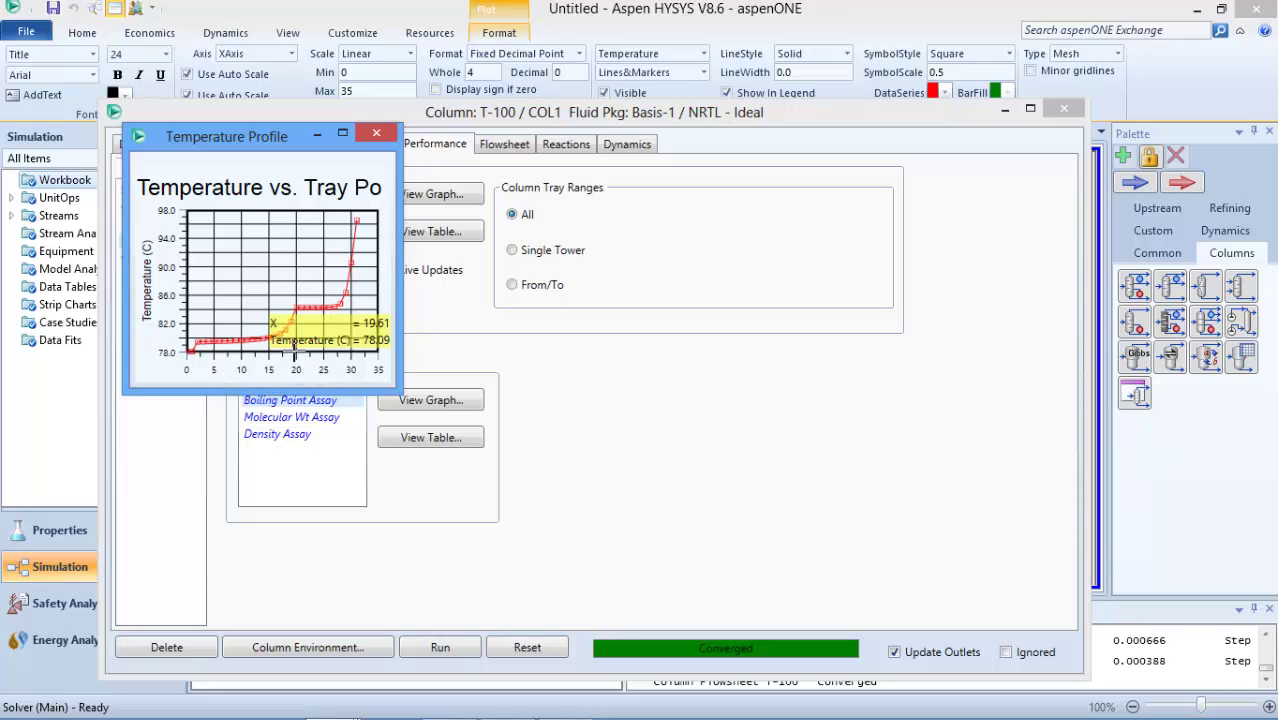
scroll(295, 310, "up", 1)
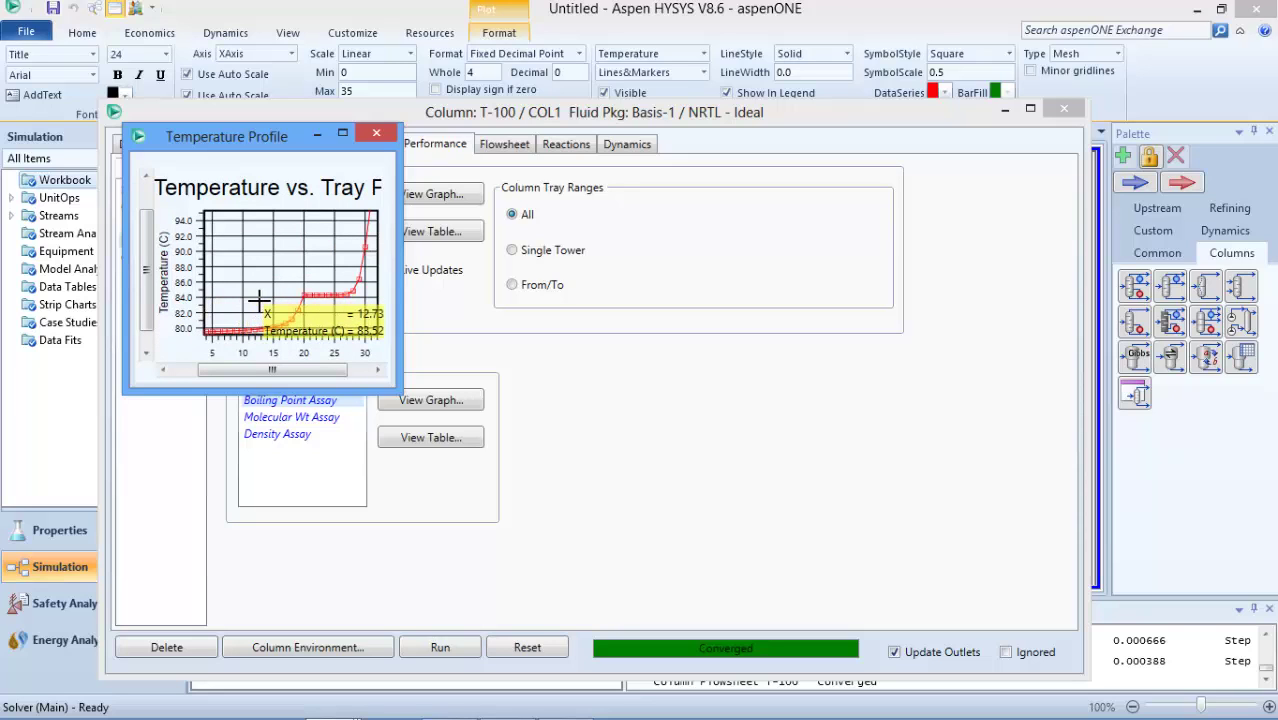
left_click(376, 133)
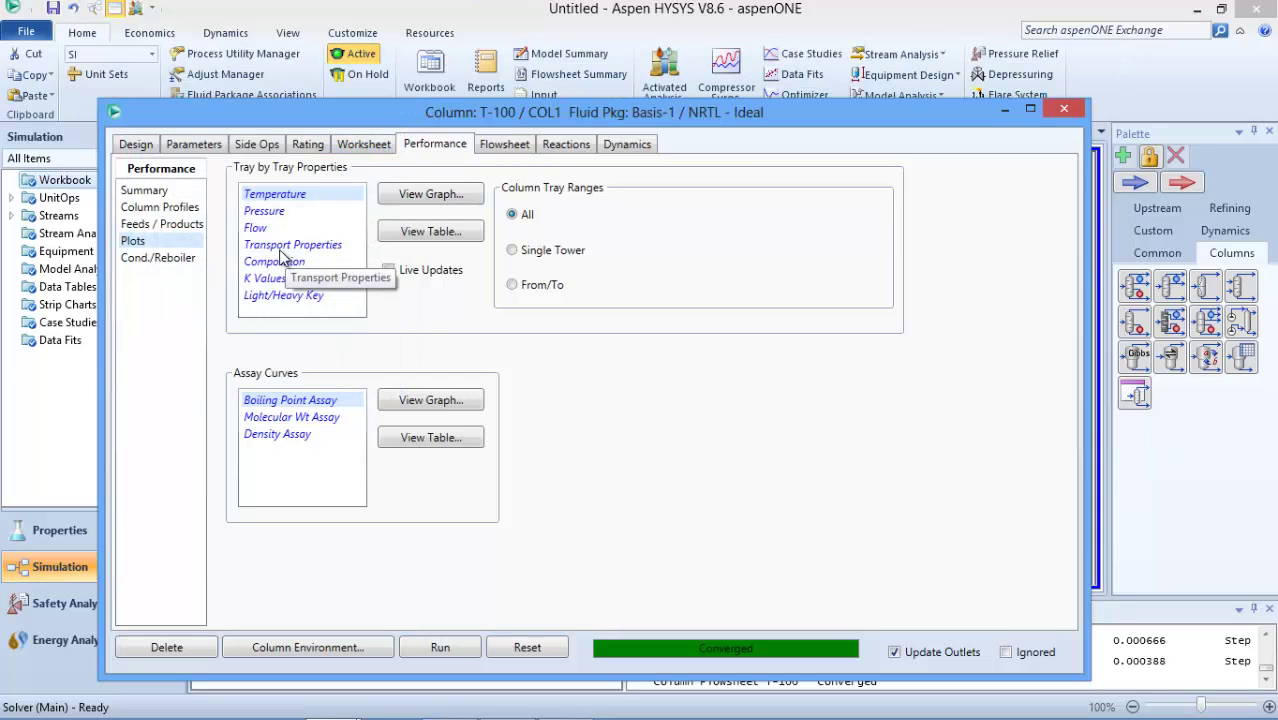
- Examine the graph of vapour and liquid flow versus tray position, and close the column window
left_click(256, 228)
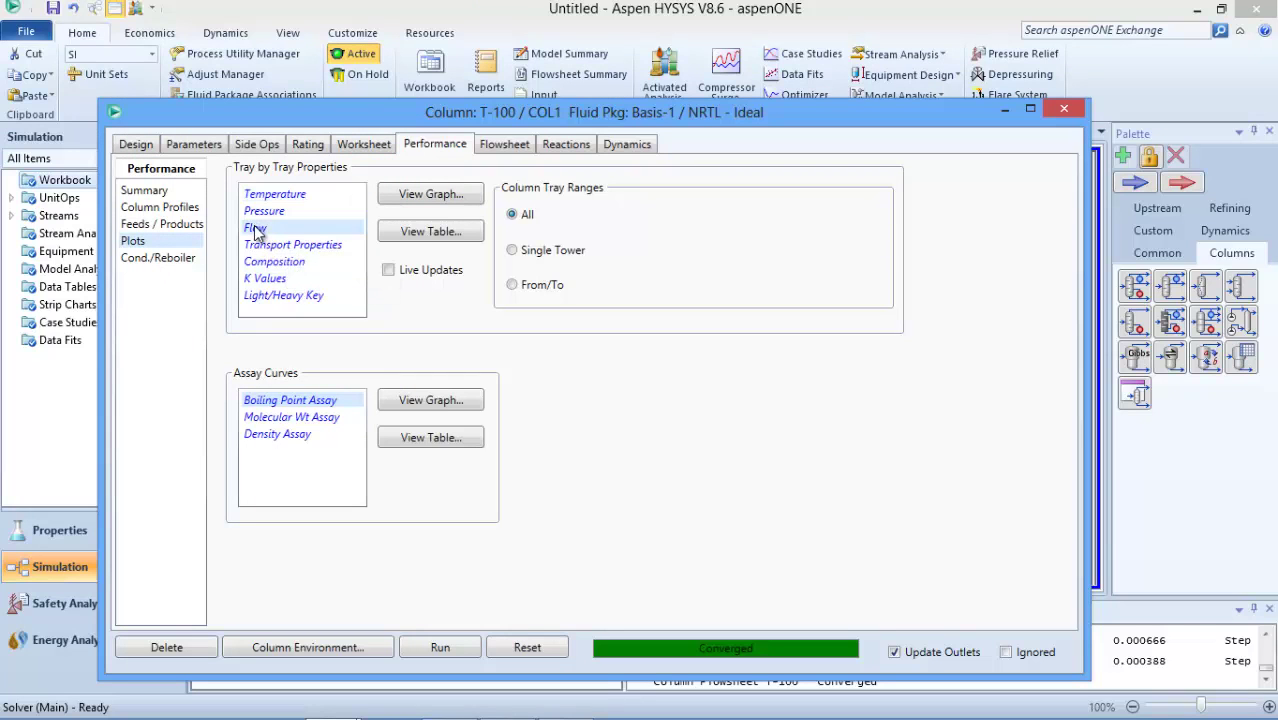
left_click(450, 197)
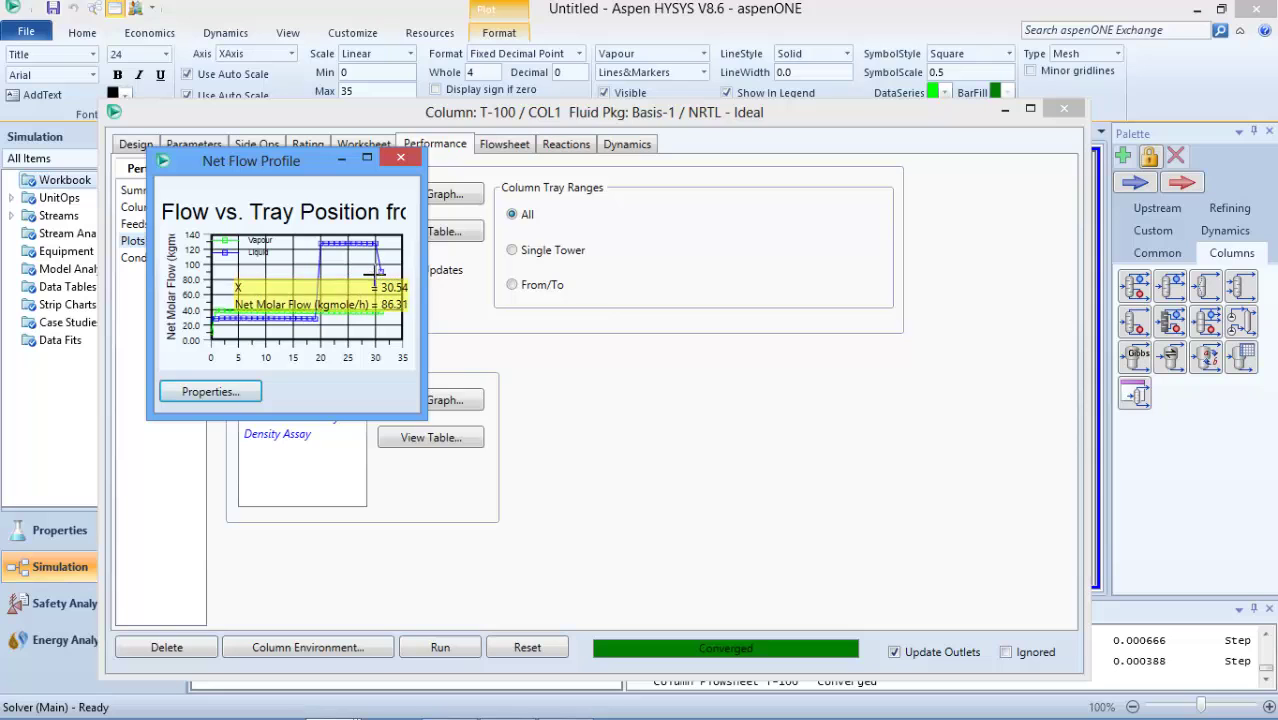
left_click(403, 160)
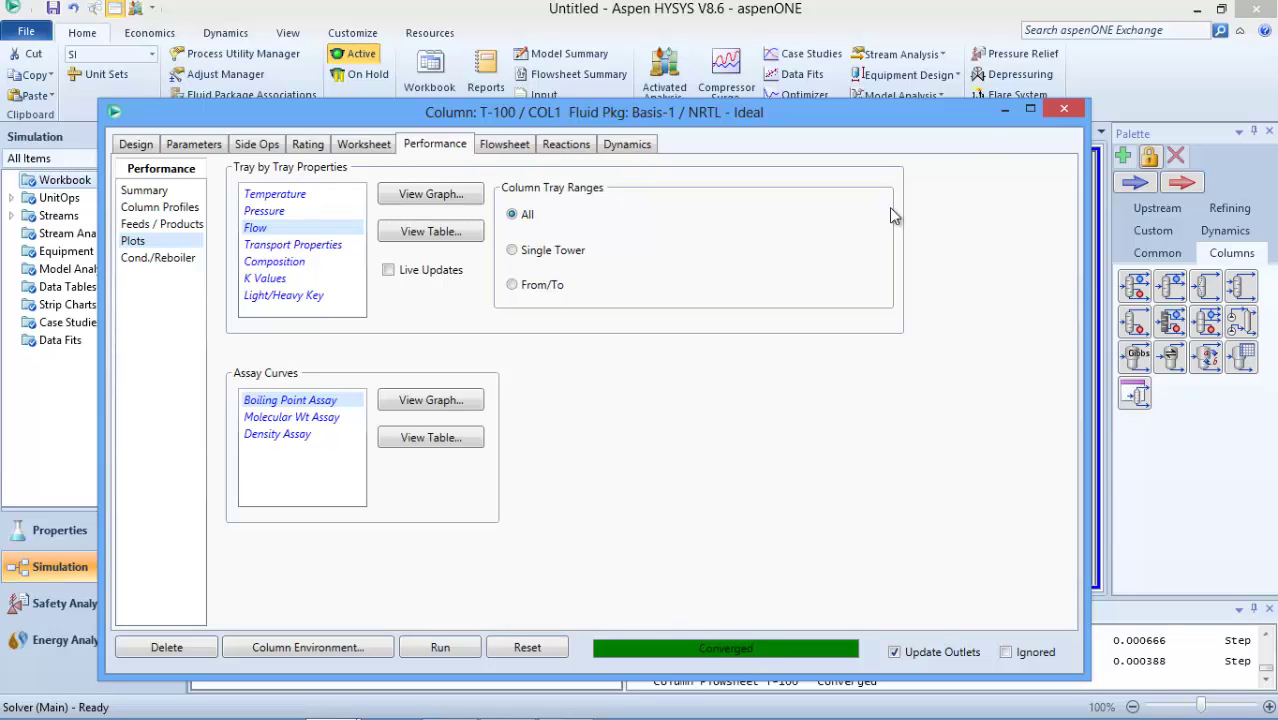
left_click(1066, 110)
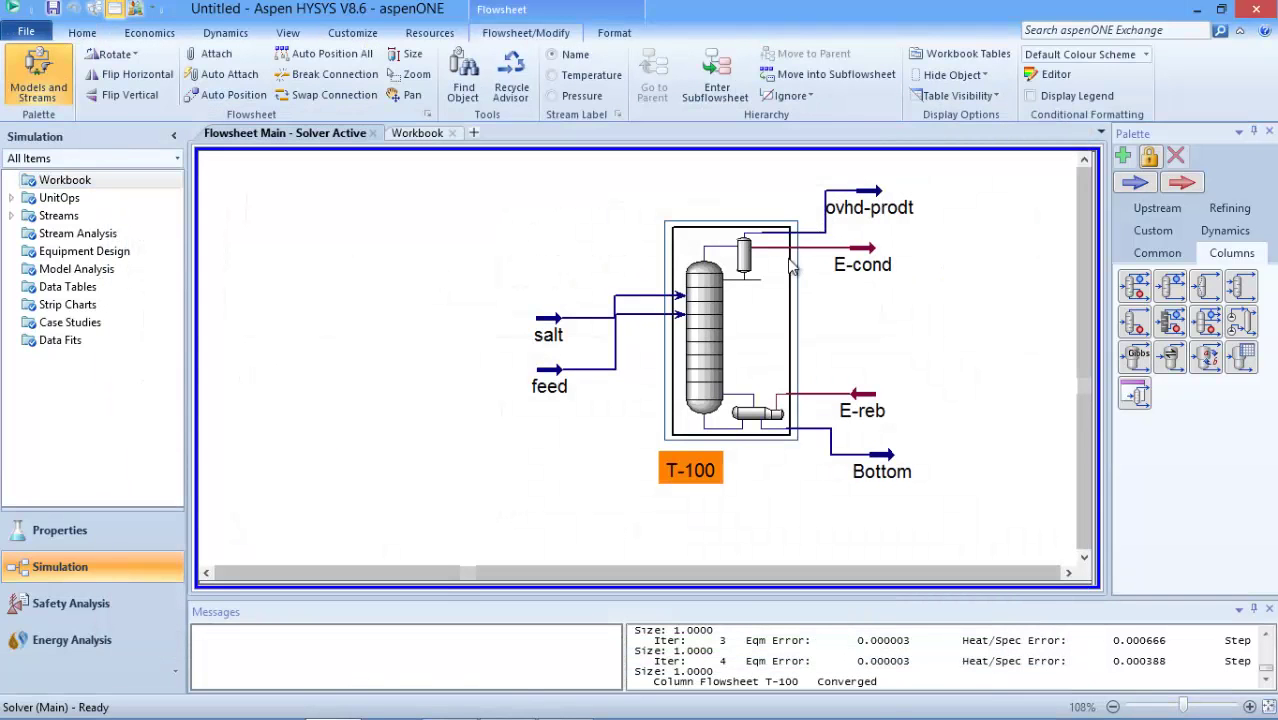
mouse_move(714, 716)
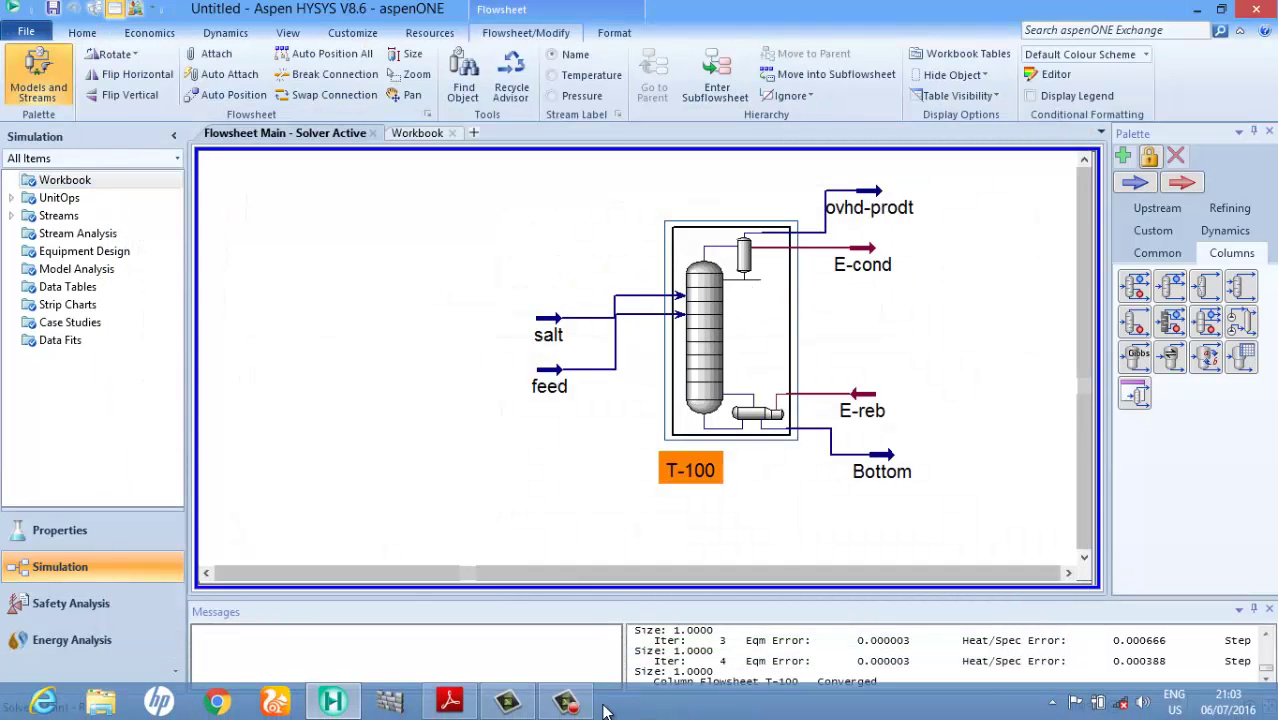
left_click(566, 702)
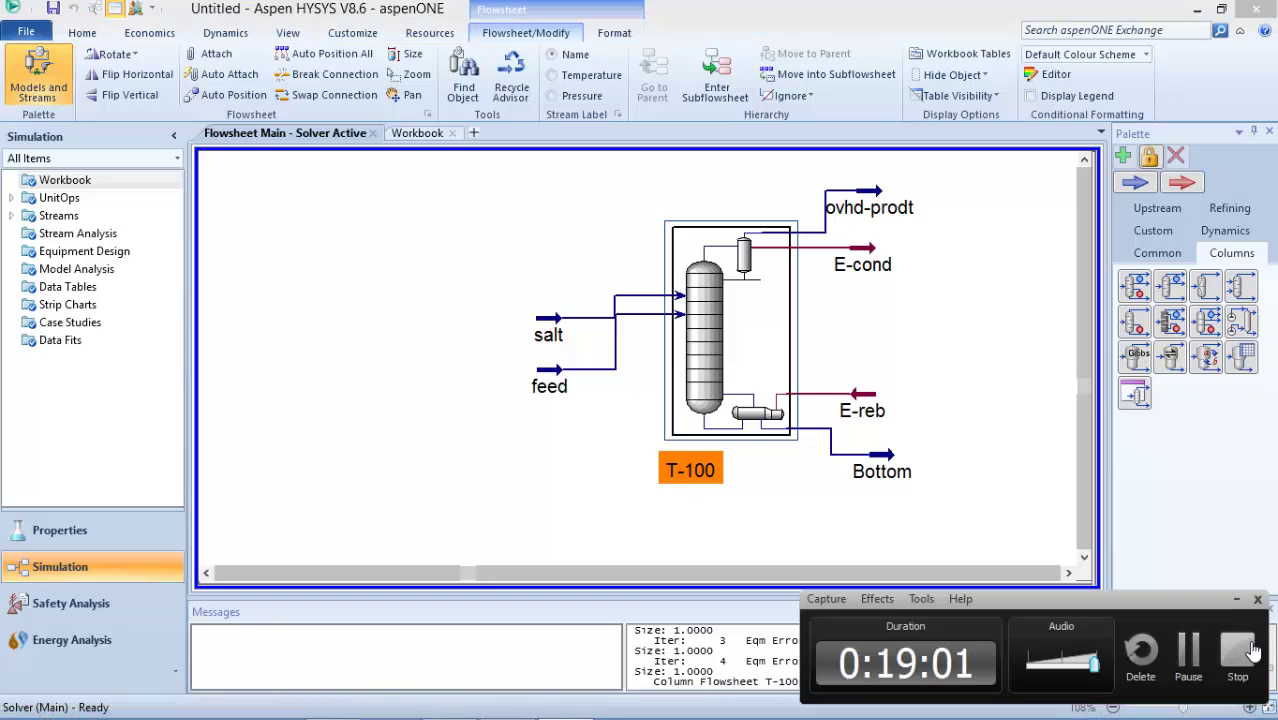